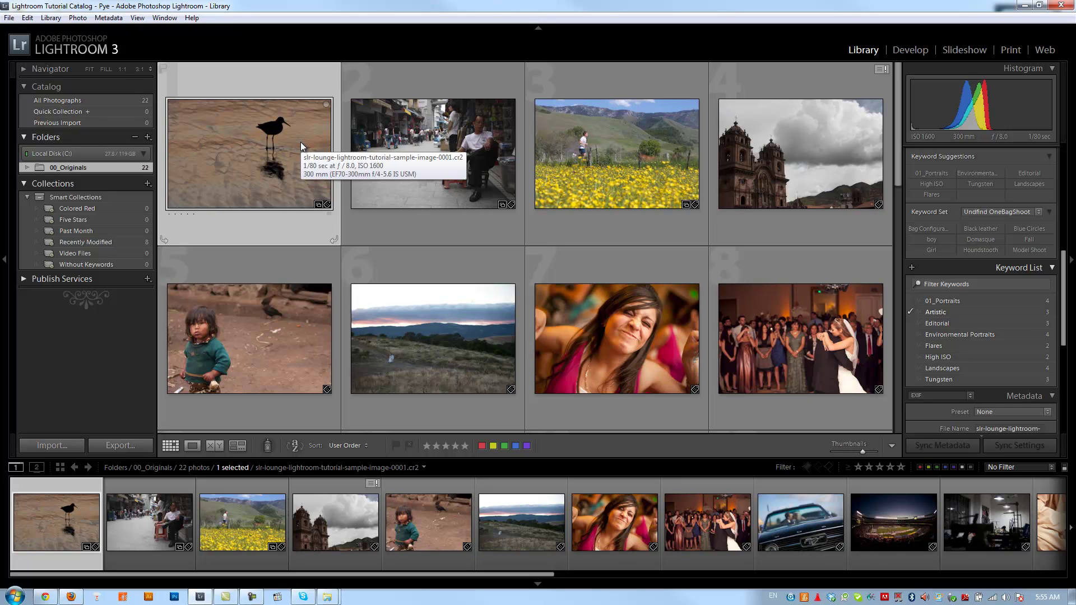
scroll(300, 142, down, 3)
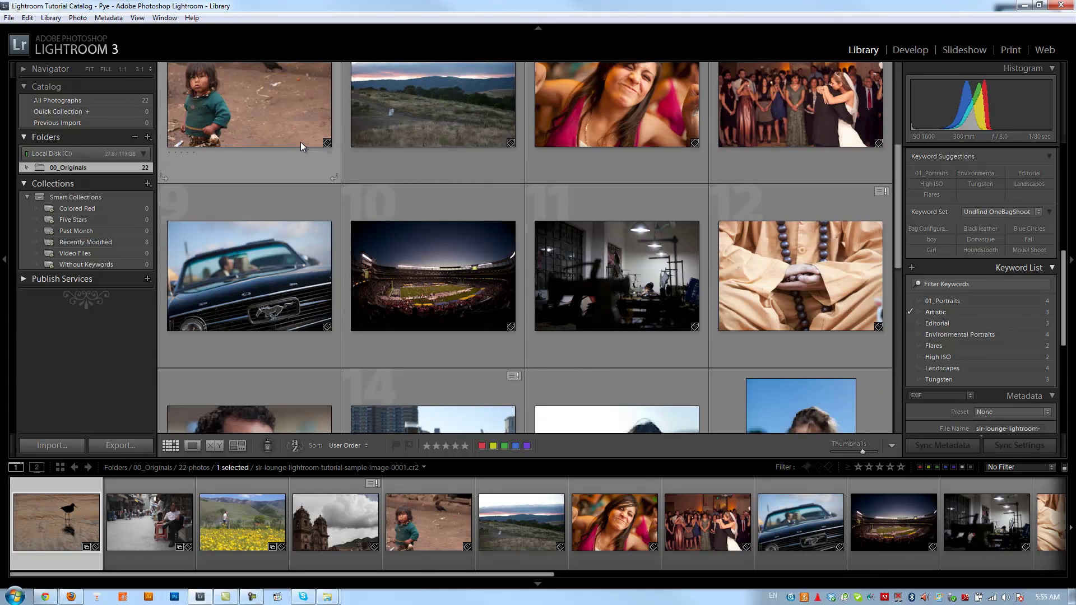
scroll(300, 142, up, 3)
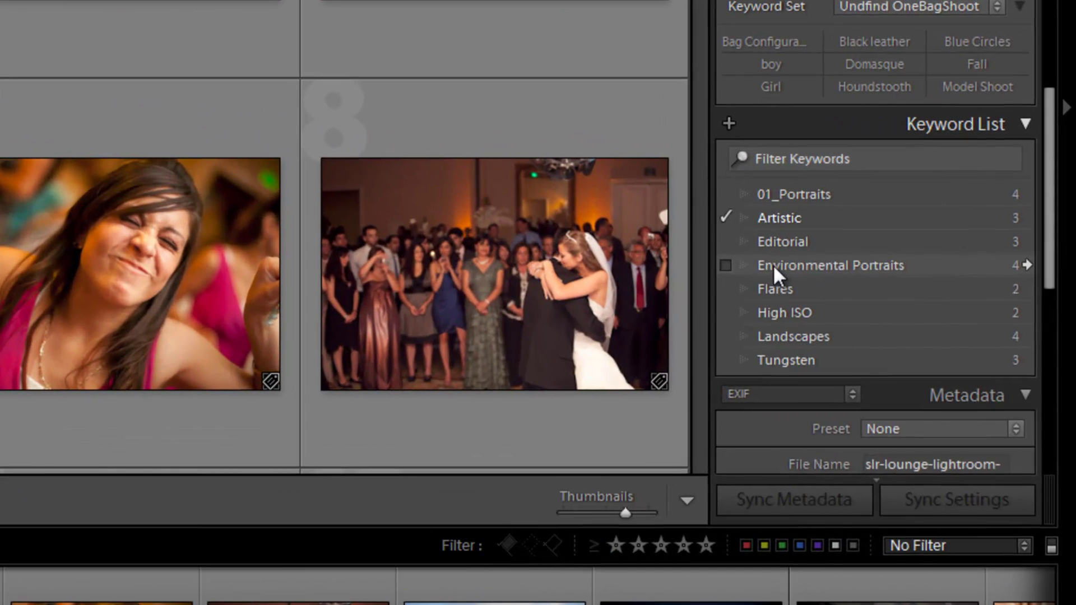
- Rename the Environmental Portraits keyword as 02_Environmental Portraits
right_click(927, 332)
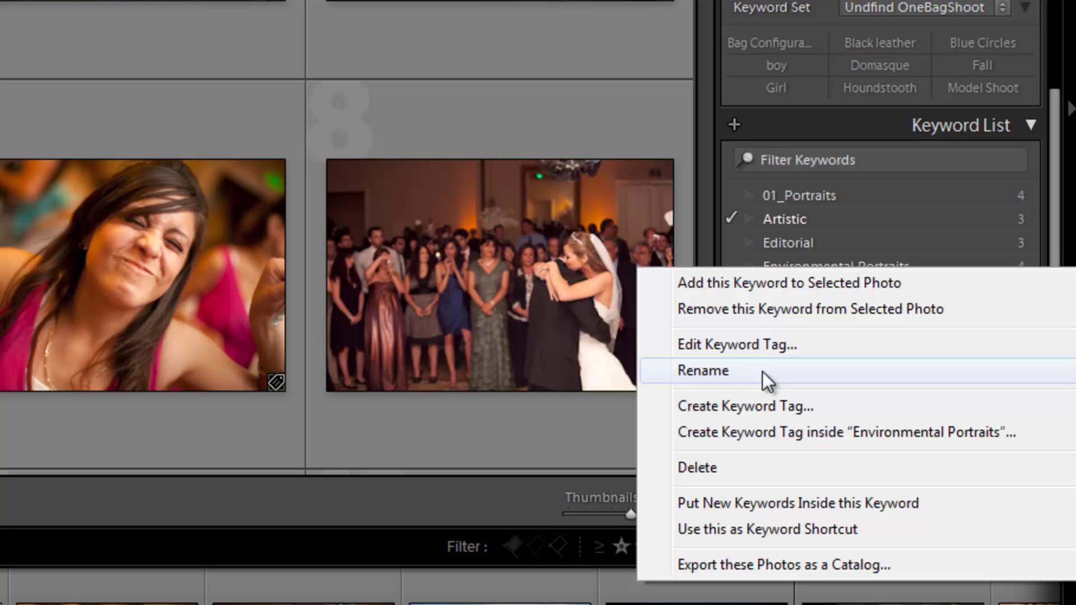
click(776, 374)
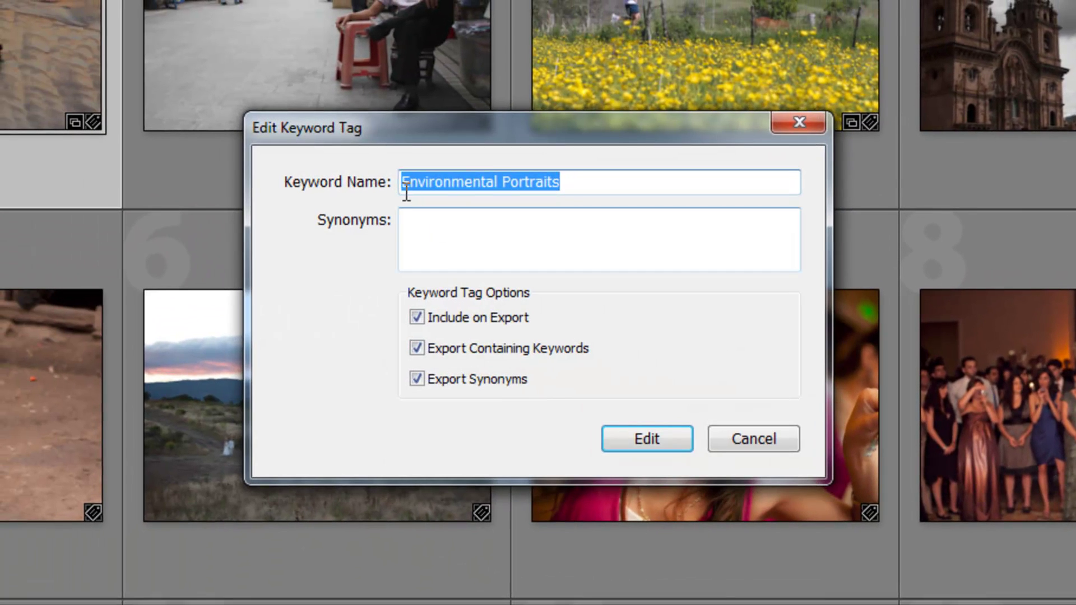
click(406, 193)
text(02_Environmental Portraits)
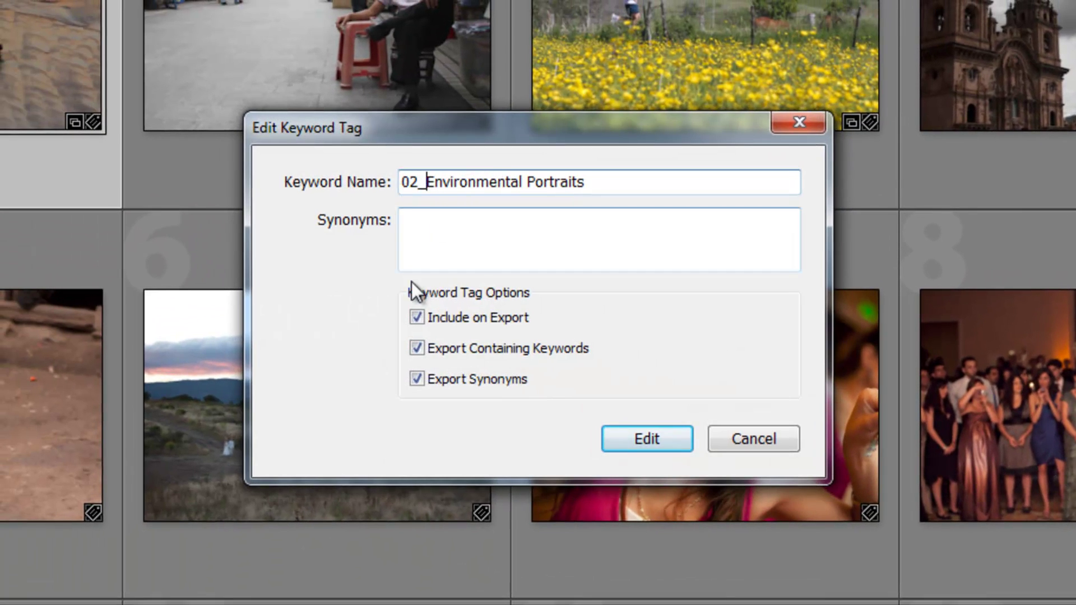
click(648, 439)
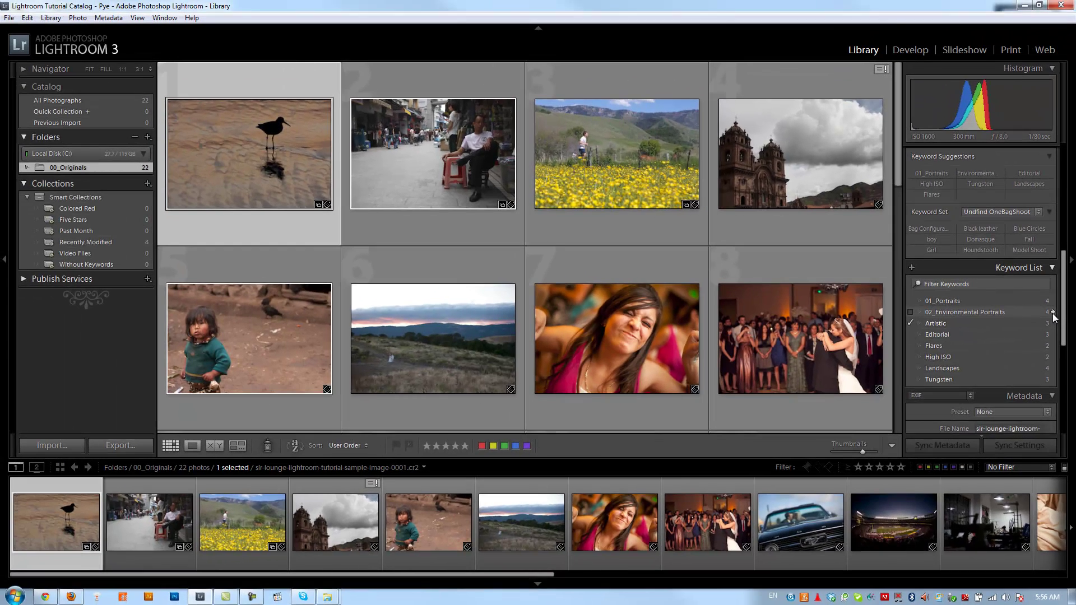
- Filter the library to the photos tagged 02_Environmental Portraits and open the street photo of the seated man for developing
click(1053, 313)
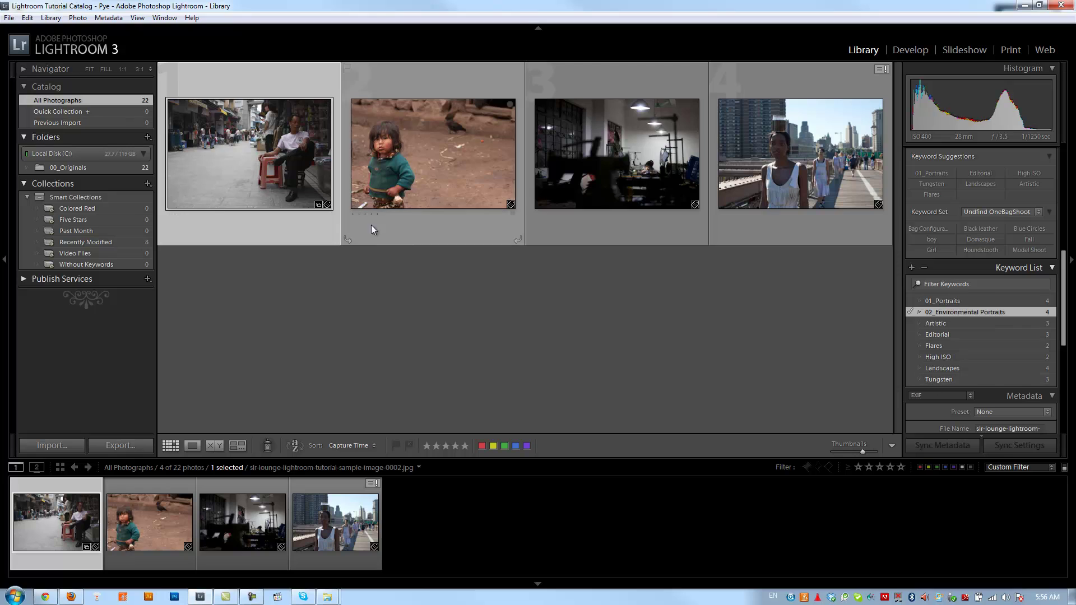
mouse_move(764, 159)
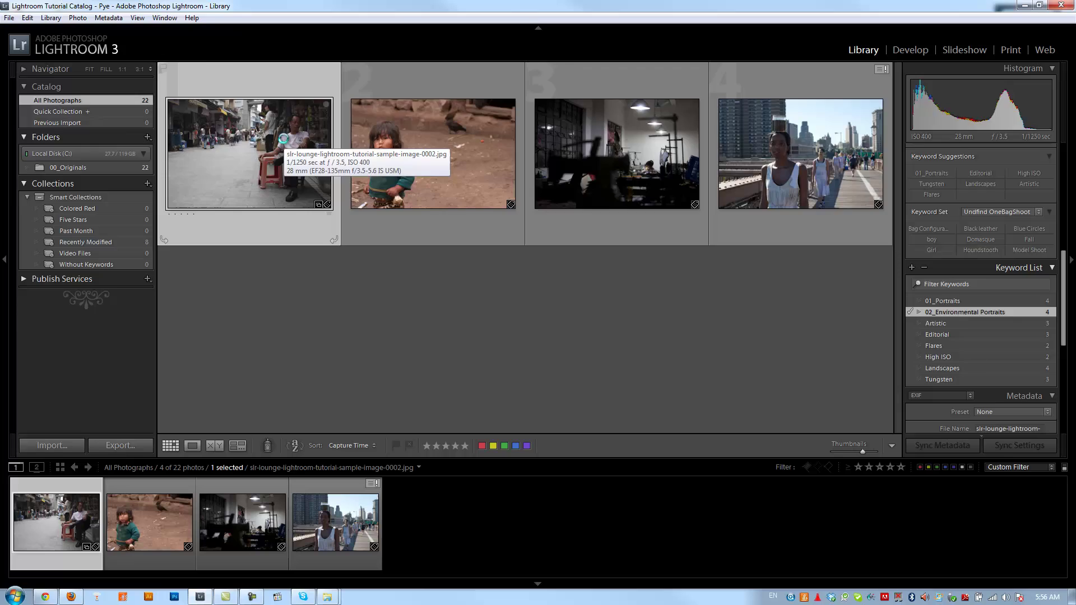
key(d)
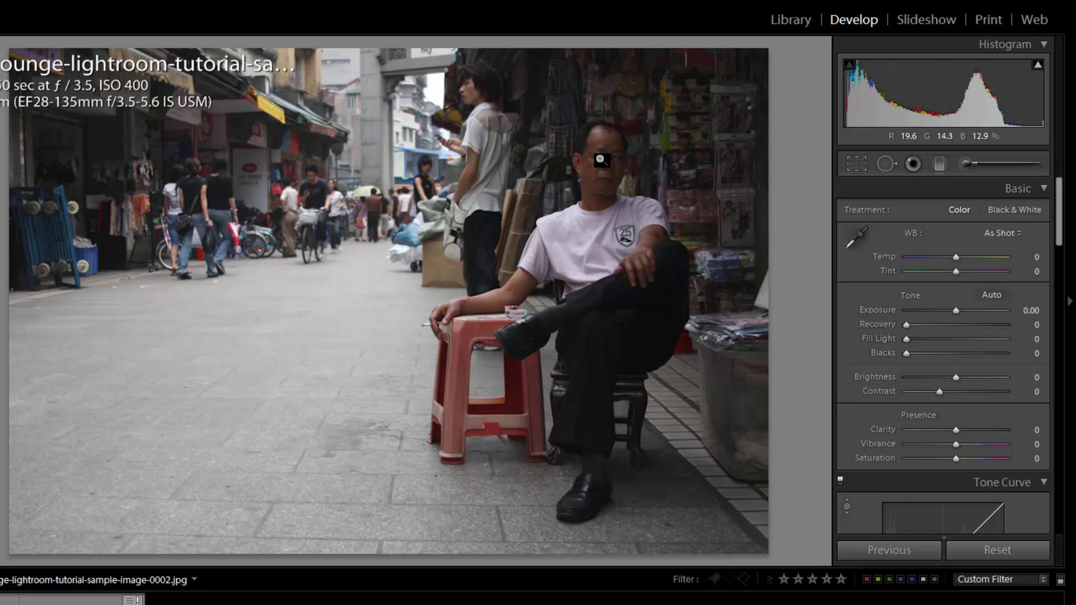
- Raise the street photo's Brightness to +30
click(960, 376)
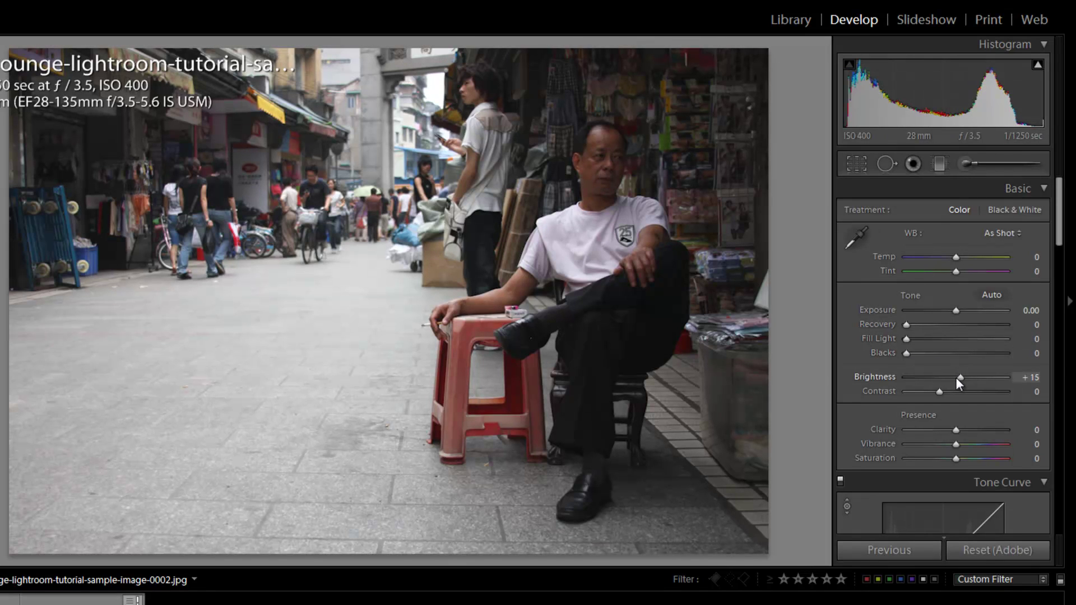
click(967, 372)
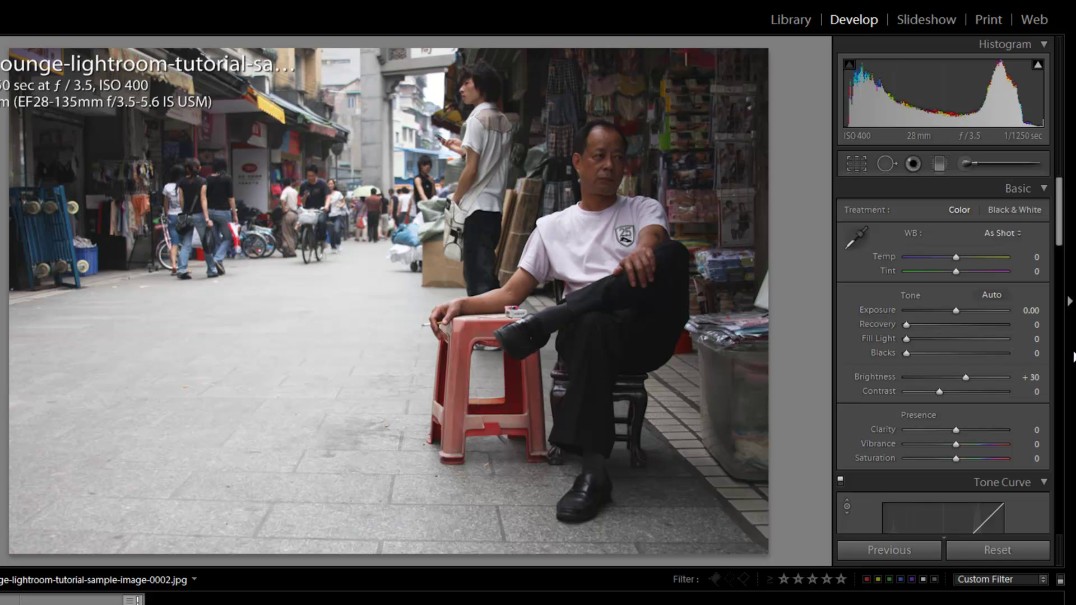
- Set the manual lens vignetting Amount to +100 to brighten the photo's corners
scroll(950, 344, down, 10)
scroll(948, 347, down, 3)
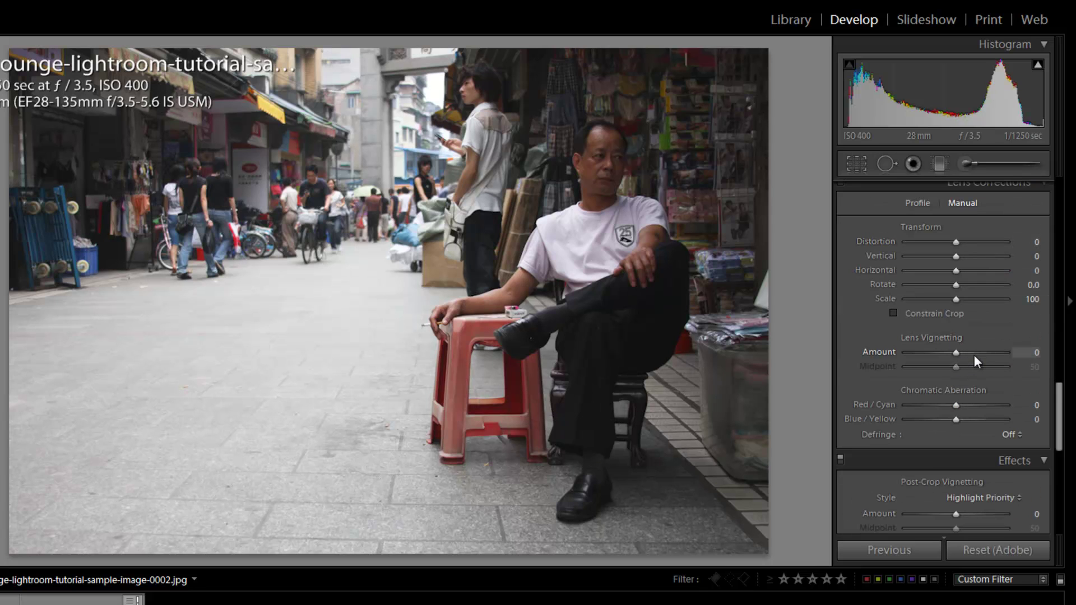
drag(956, 352, 975, 350)
key(shift+Up)
key(shift+Up)
key(shift+Up)
key(shift+Up)
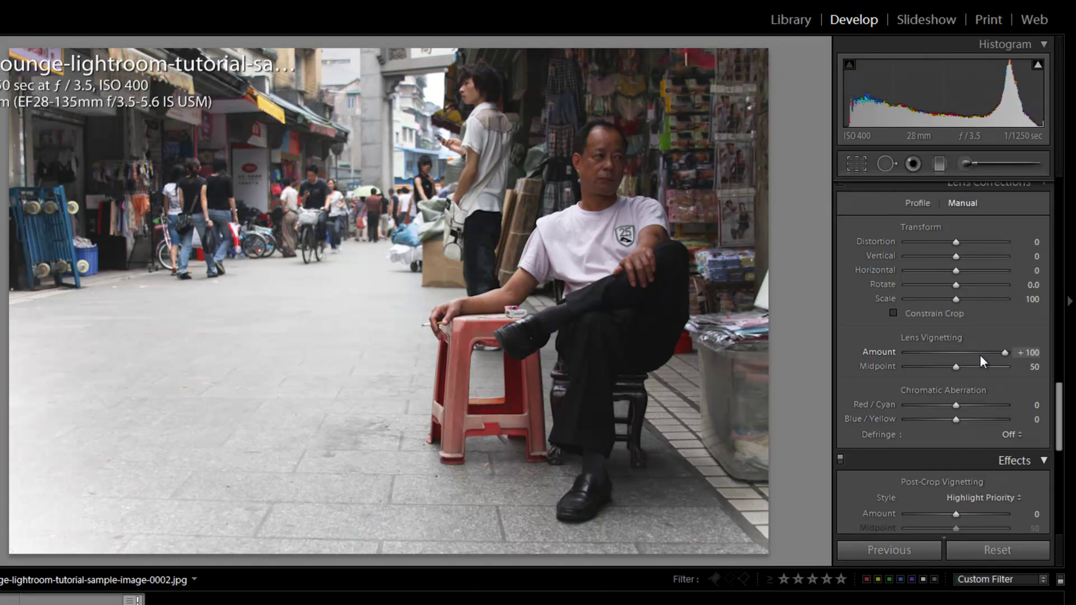
- Set the lens vignetting Midpoint to 20 and reduce its Amount to +90
key(Down)
key(Down)
key(Down)
key(Down)
key(Down)
key(Down)
key(Down)
key(Down)
key(Up)
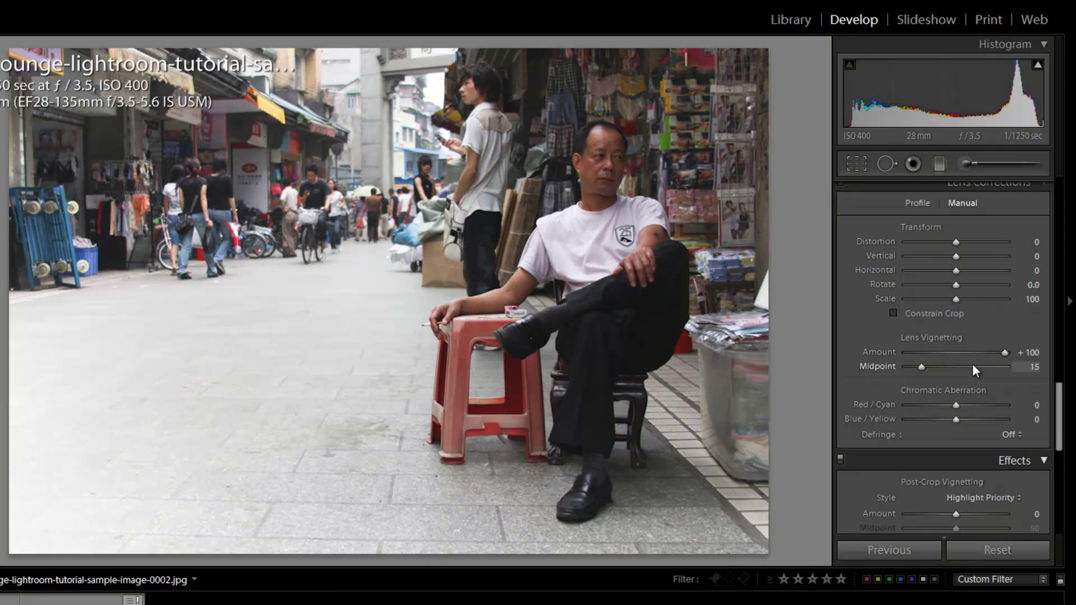
key(Up)
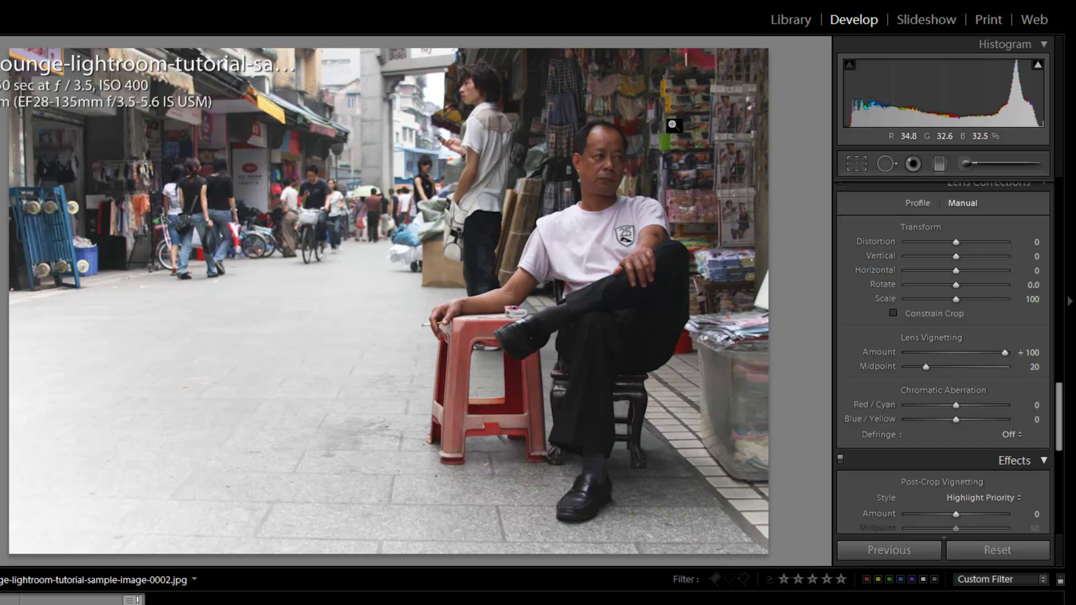
drag(1004, 353, 995, 354)
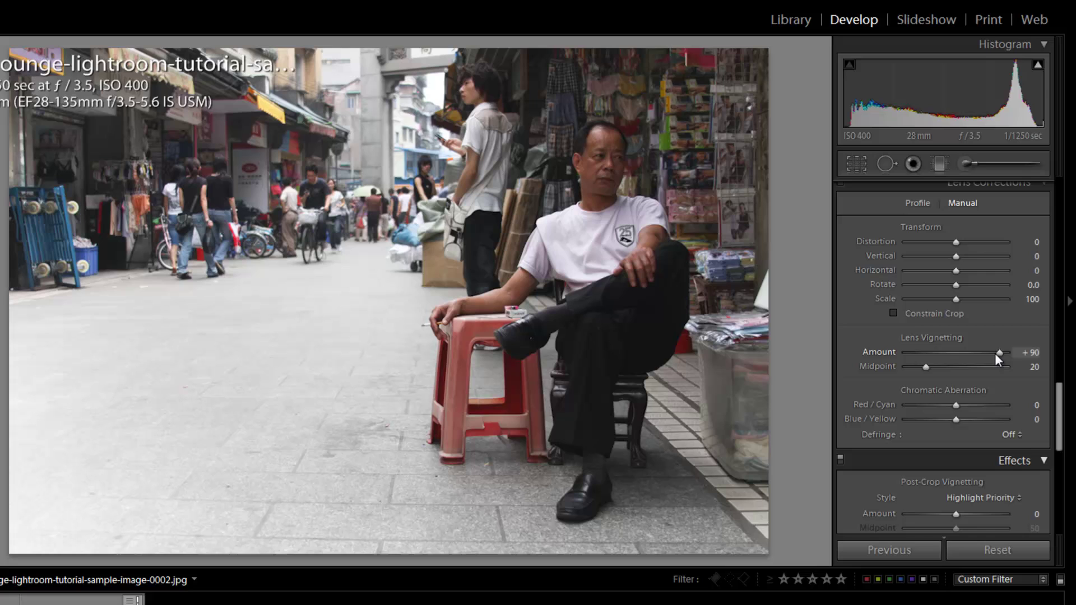
- Set Recovery to 80 to bring back detail in the bright areas
scroll(994, 353, up, 10)
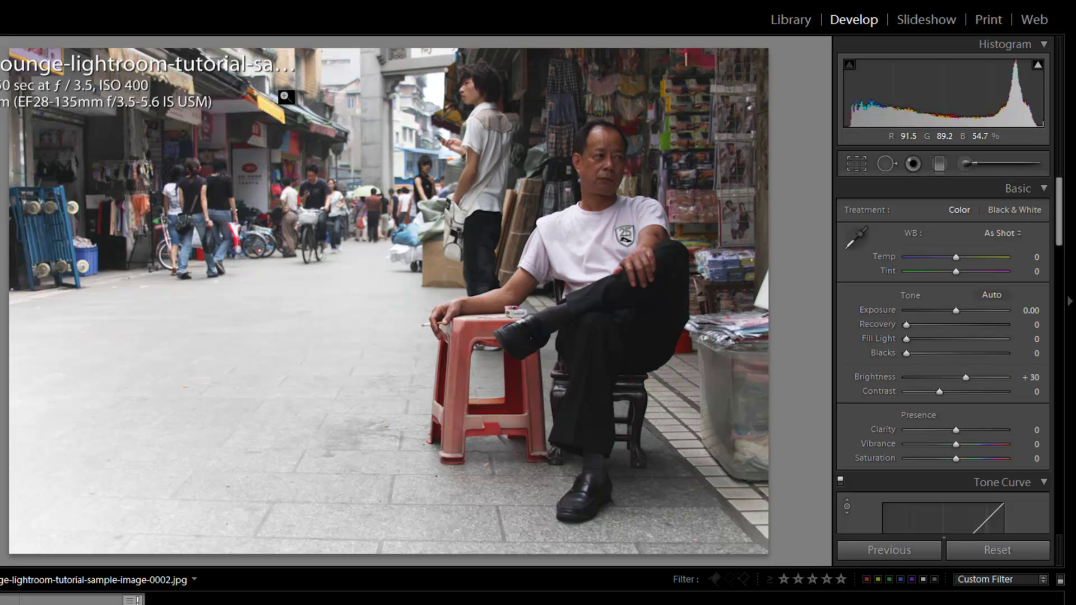
mouse_move(949, 324)
mouse_down()
mouse_move(992, 321)
mouse_move(964, 329)
mouse_up()
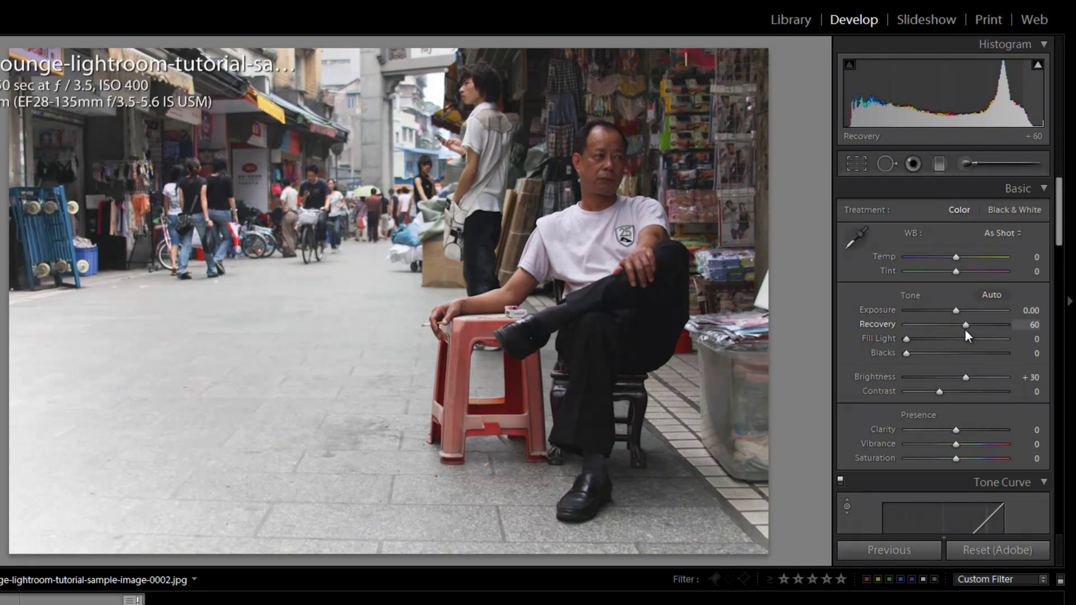
key(shift+Up)
key(shift+Up)
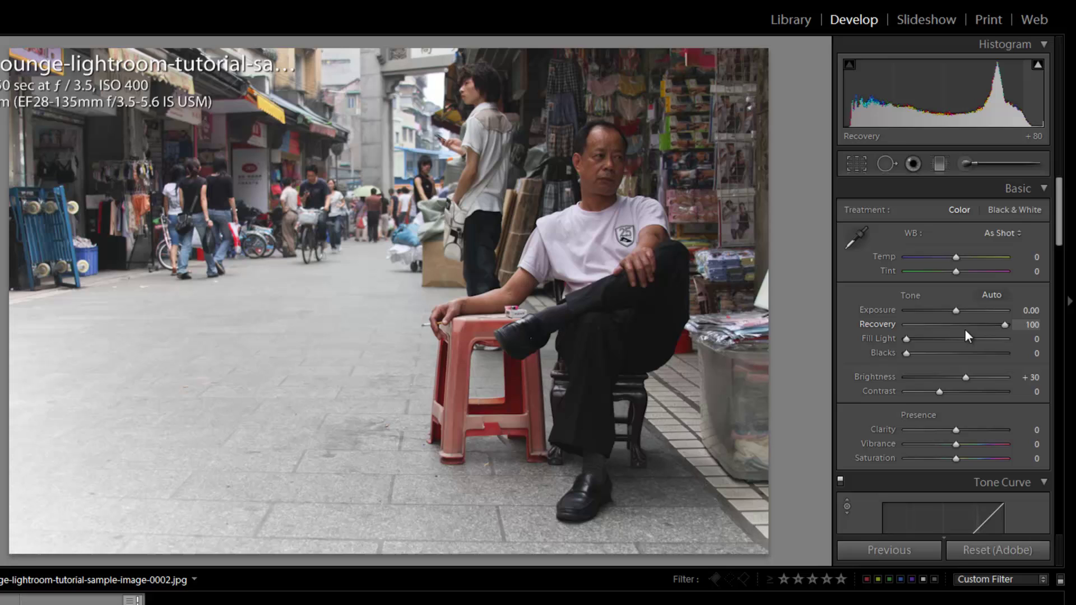
key(shift+Down)
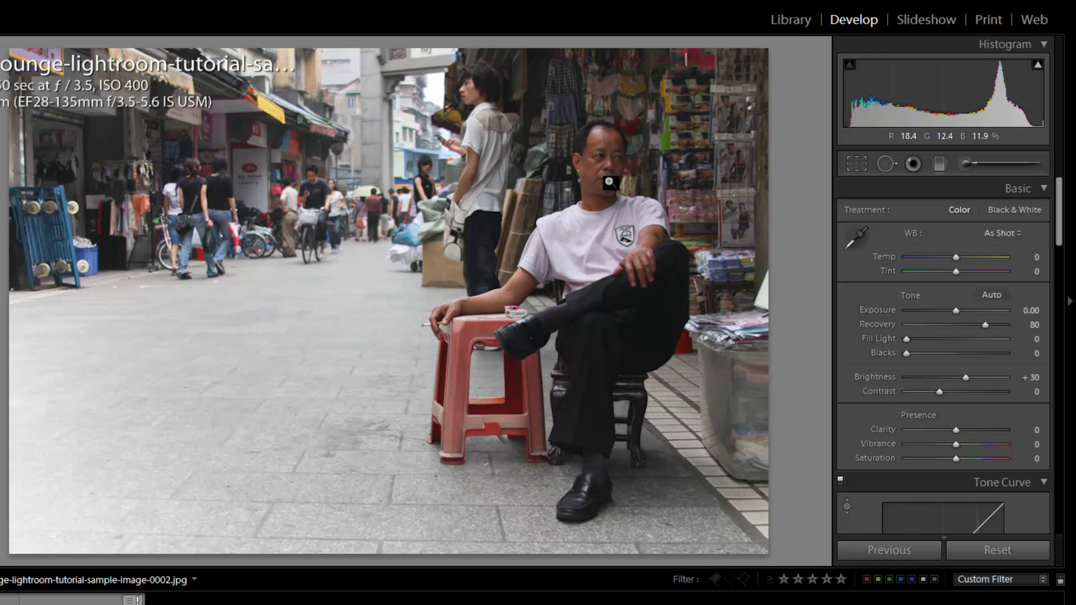
- Adjust the white balance to Temp -5 and Tint +5 while checking the seated man's skin tones up close
click(617, 175)
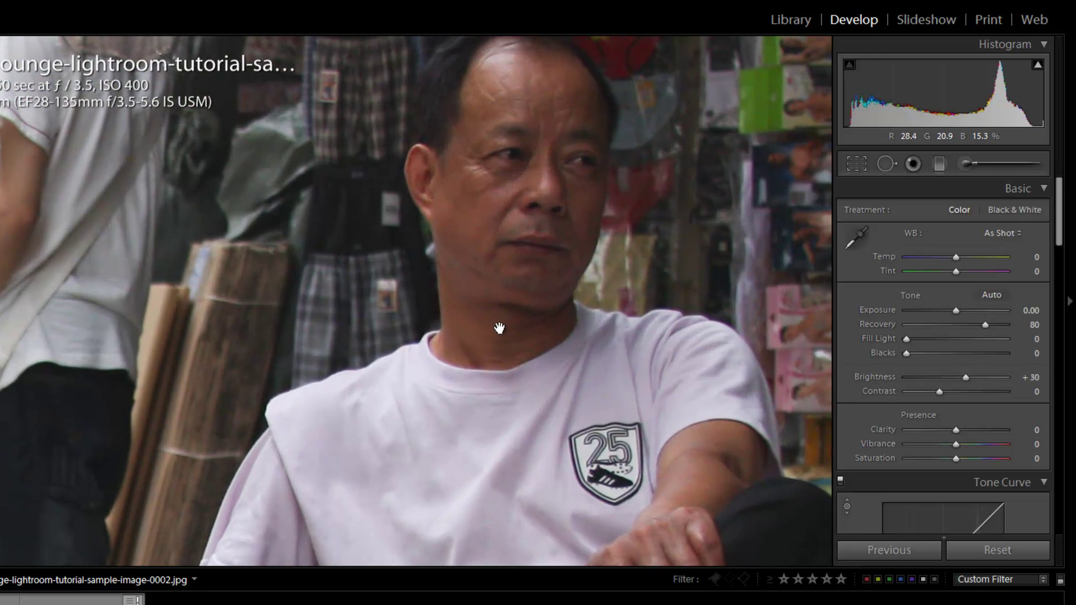
drag(540, 254, 476, 293)
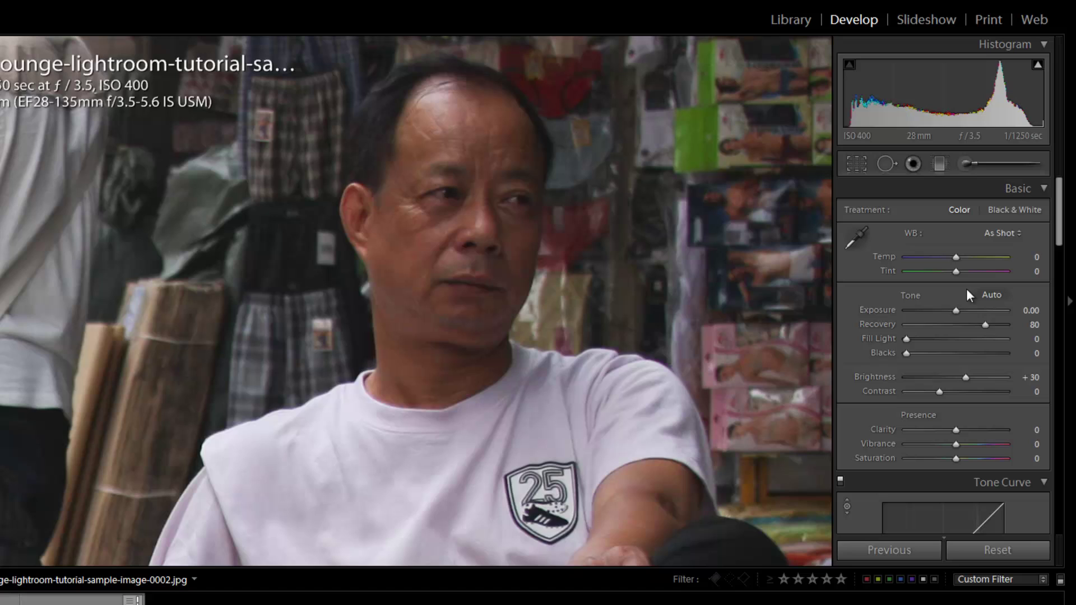
key(Up)
key(shift+Down)
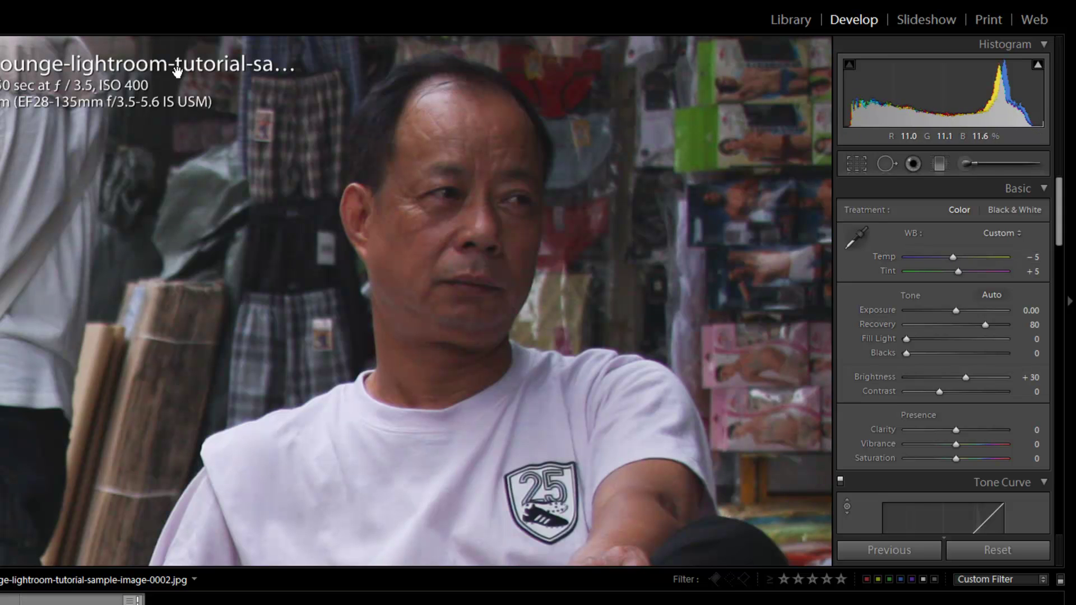
click(449, 340)
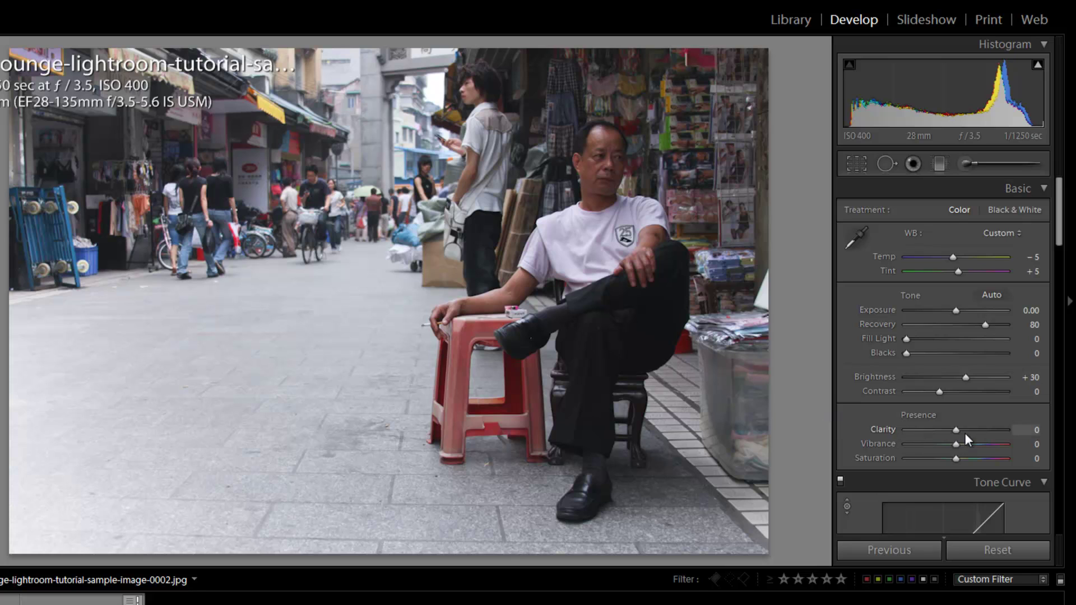
- Set Clarity to +40 and Vibrance to +20, checking the background buildings and standing man up close
key(shift+Up)
key(shift+Up)
key(shift+Up)
key(shift+Down)
key(shift+Up)
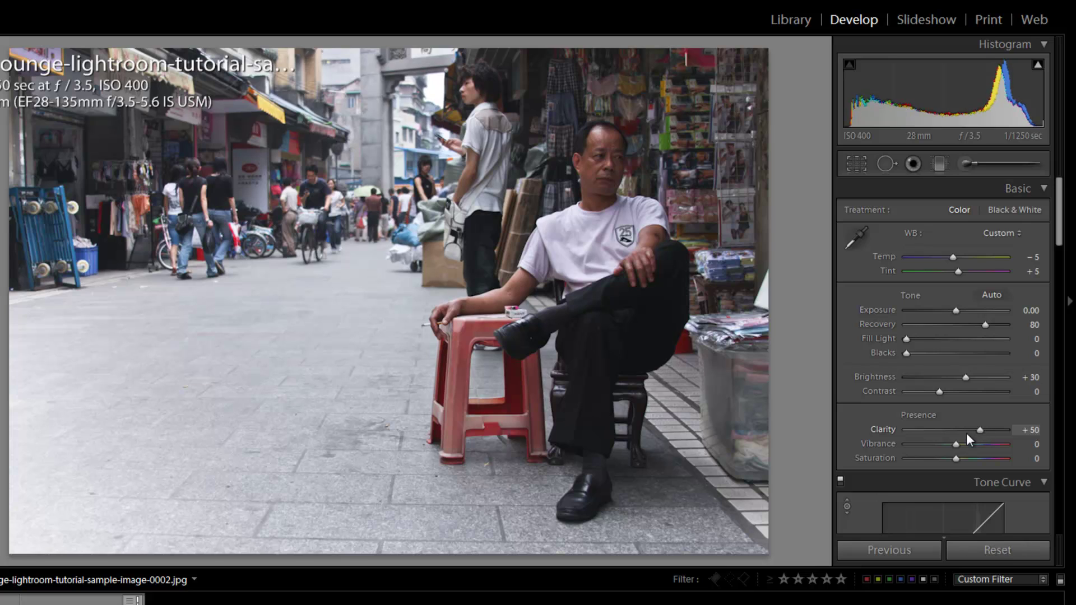
mouse_move(967, 433)
mouse_down()
mouse_move(1039, 429)
mouse_move(965, 434)
mouse_up()
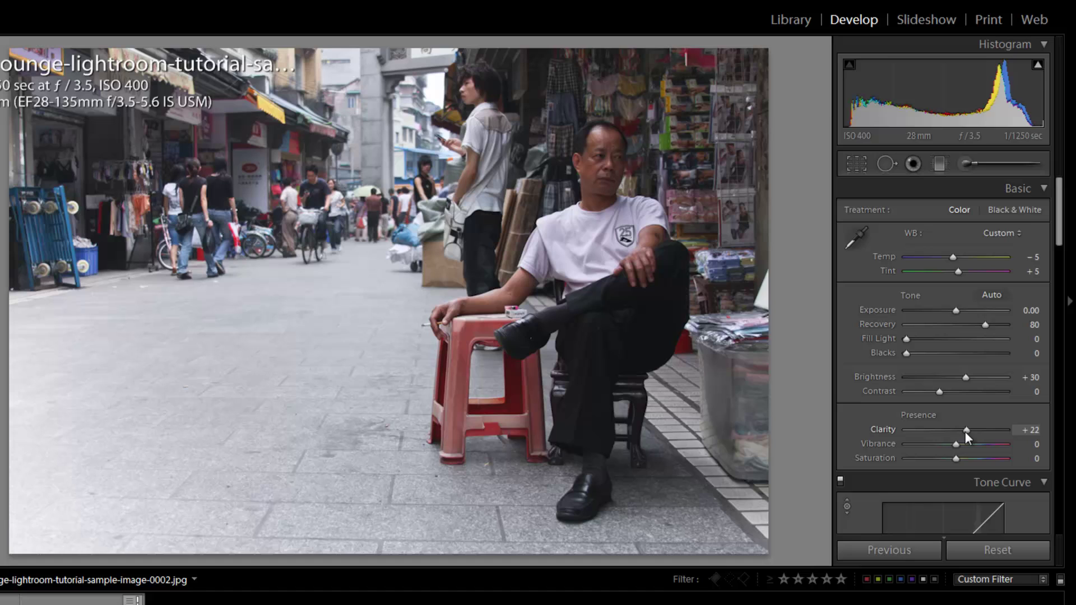
click(470, 65)
drag(324, 79, 400, 160)
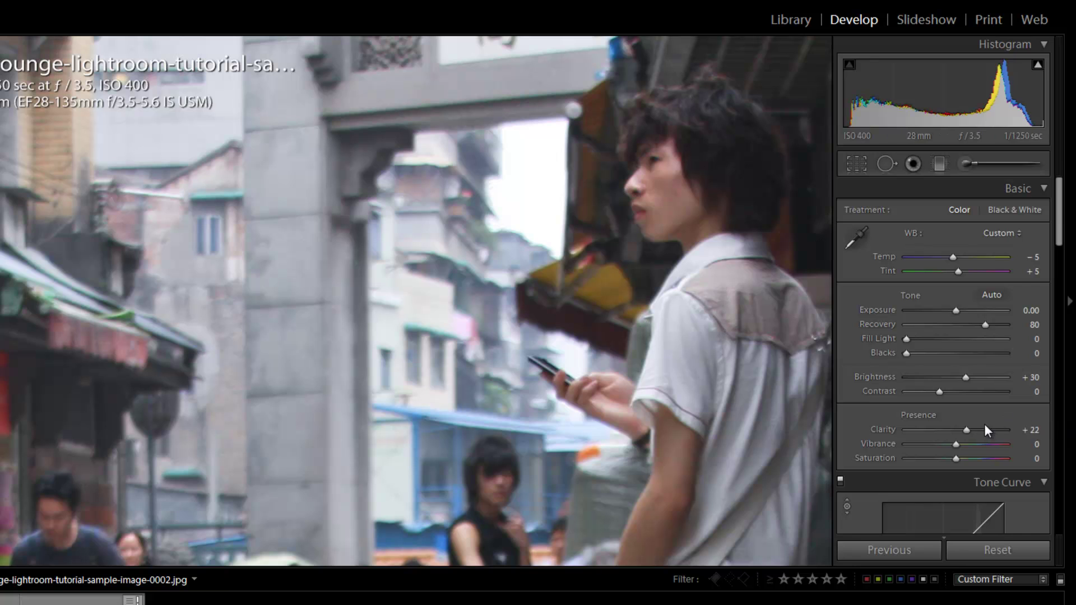
drag(982, 426, 971, 445)
click(262, 254)
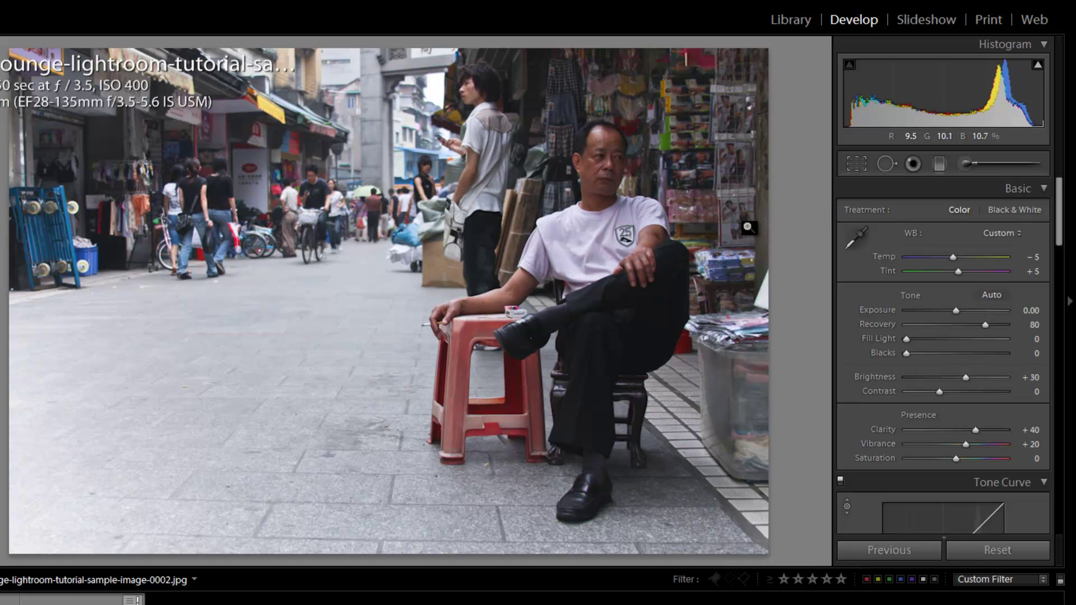
- Set the Graduated Filter's Exposure to -0.66 and save the settings as a preset named Basic Burn
click(940, 162)
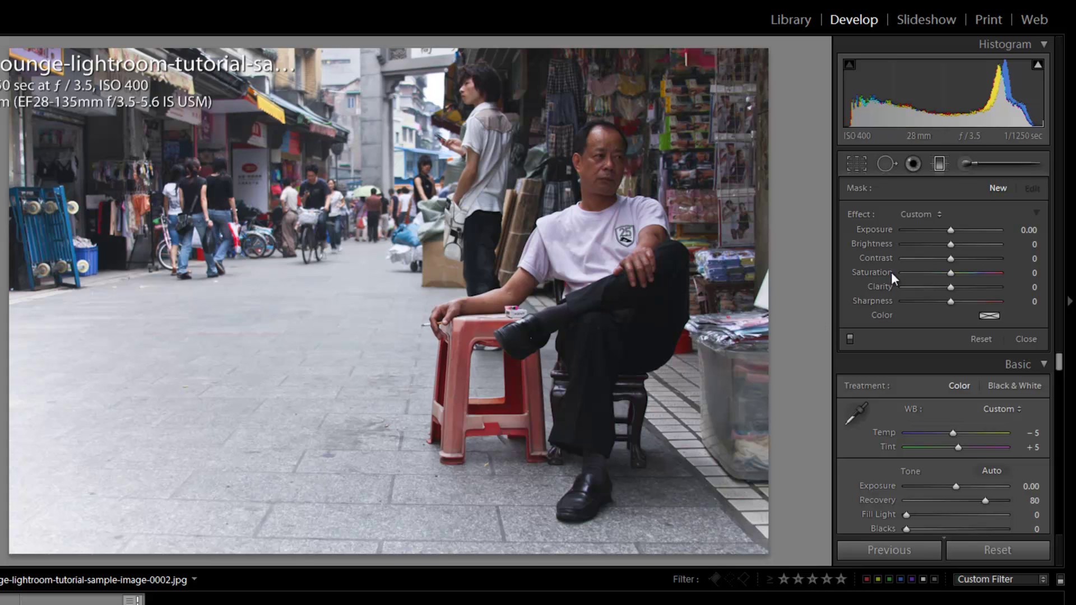
key(shift)
key(shift+Down)
click(918, 213)
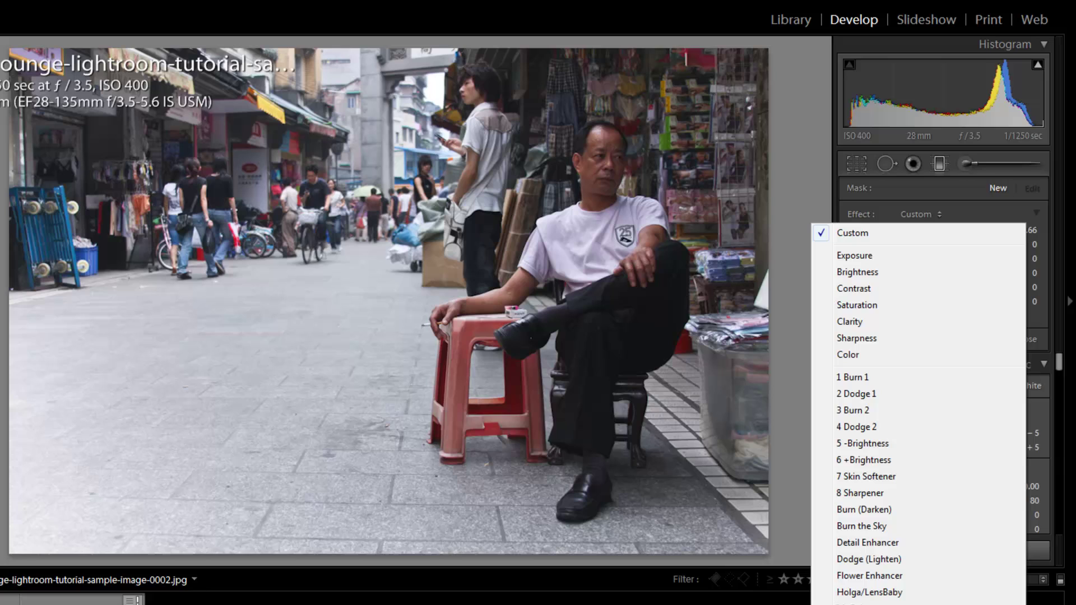
click(852, 557)
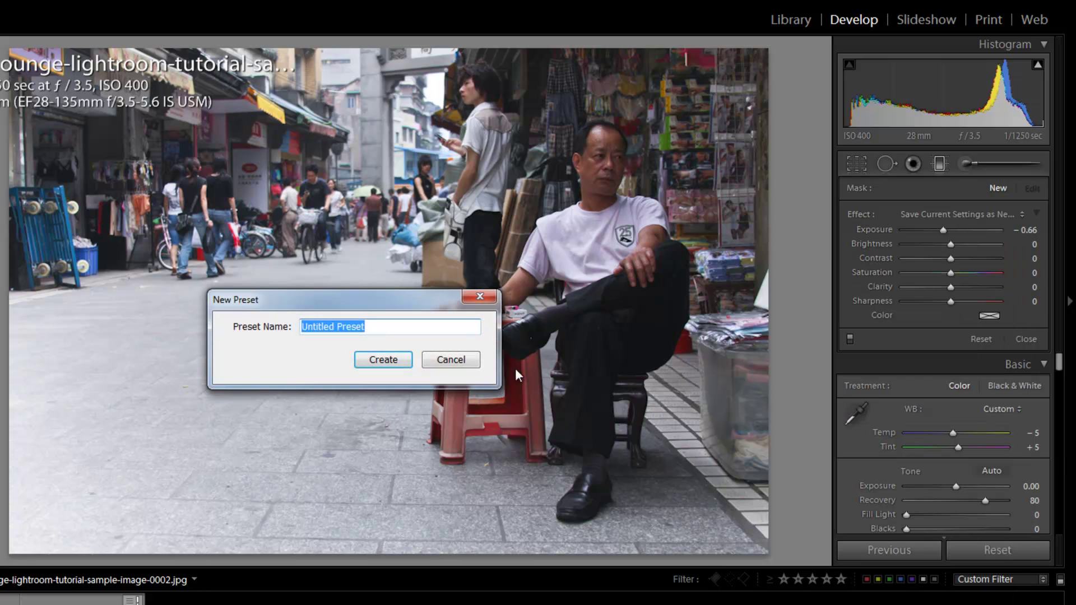
text(Basic Burn)
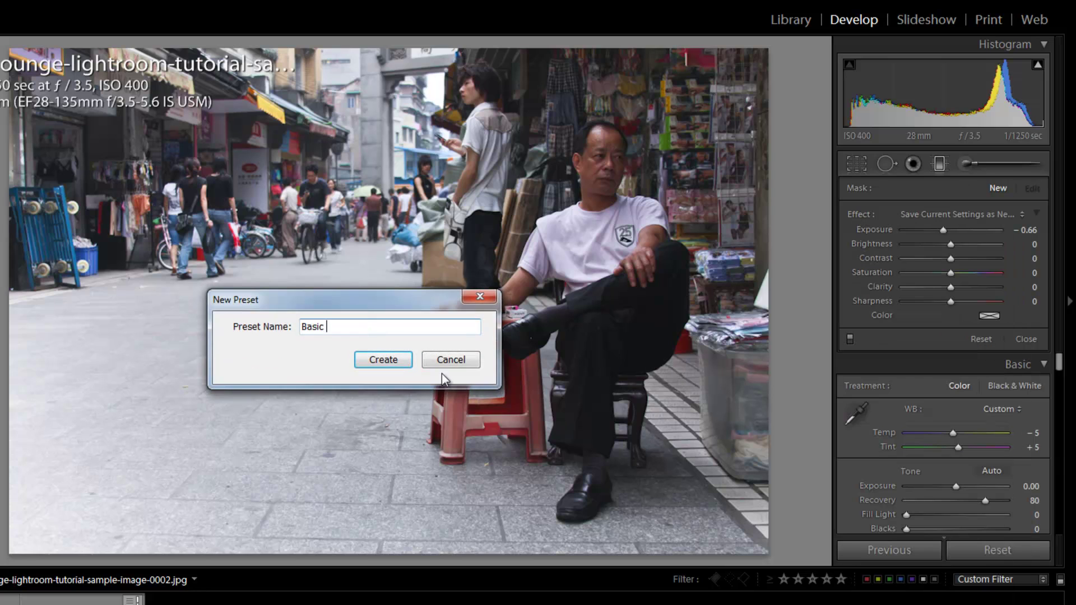
key(Return)
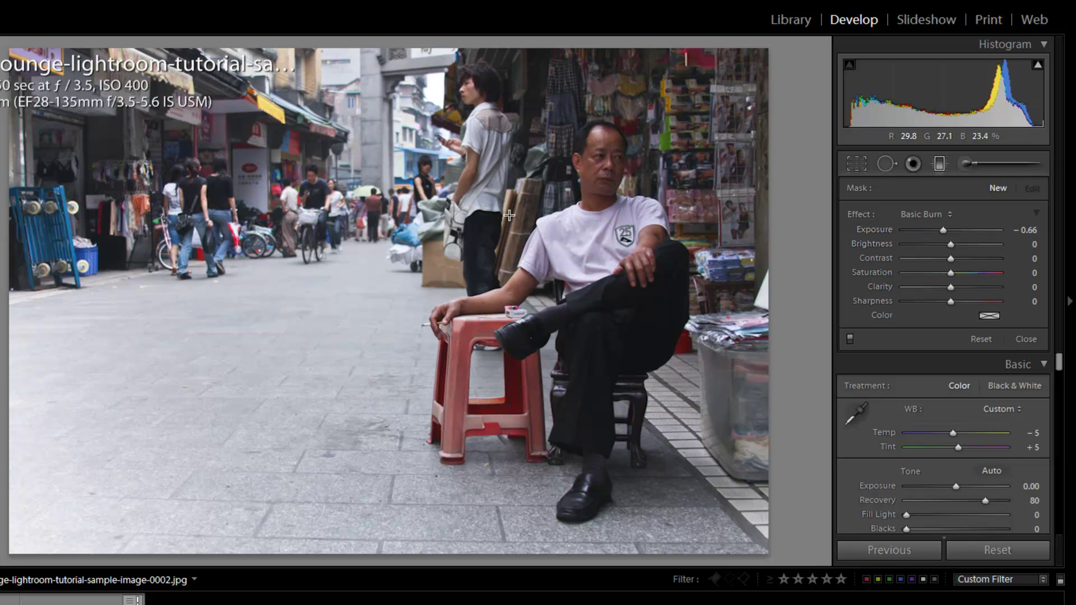
- Draw a graduated filter across the photo from the shops on the left to the seated man, with Exposure at -0.46
drag(112, 257, 634, 255)
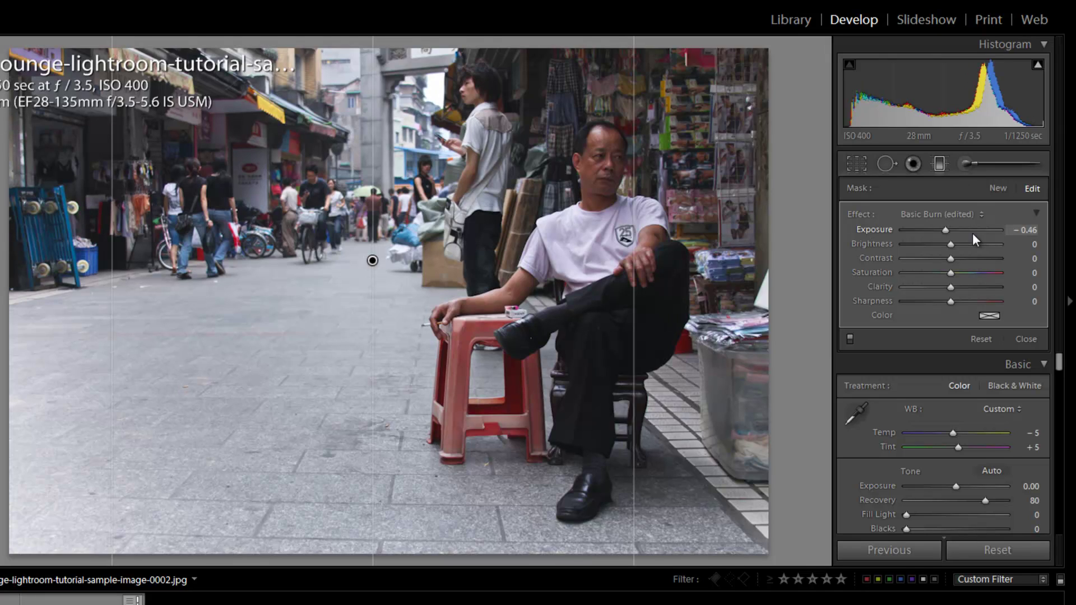
click(936, 163)
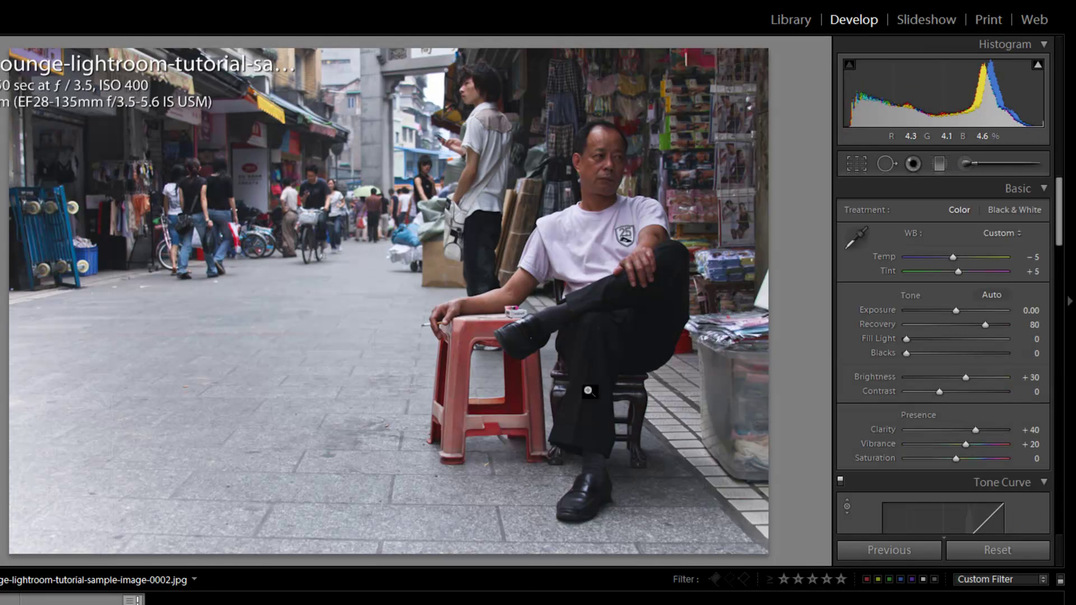
- Compare the street photo with its unedited version and set Blacks to 2
key(backslash)
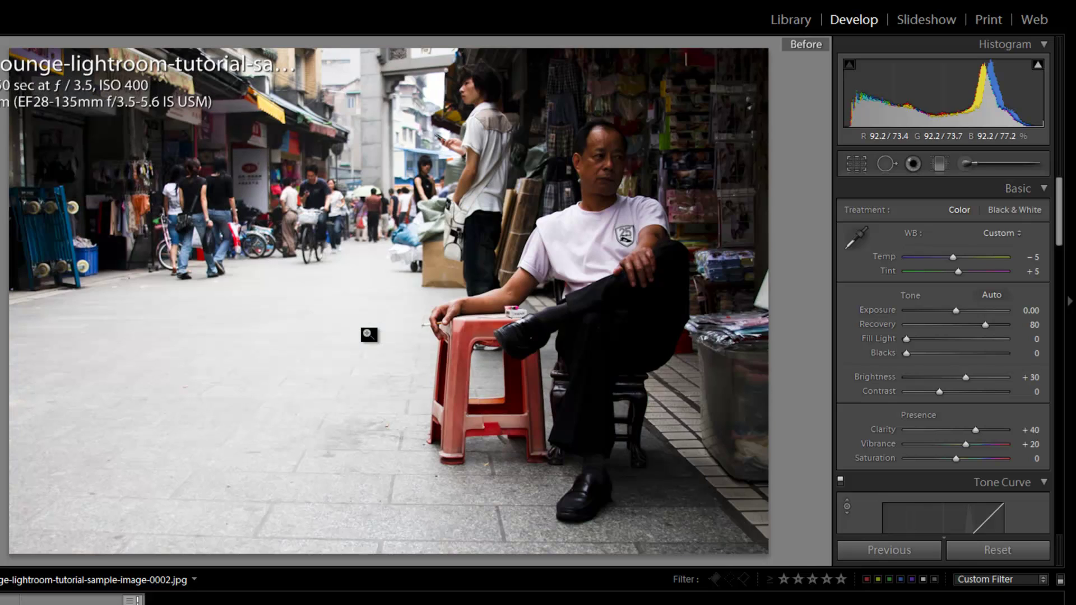
key(backslash)
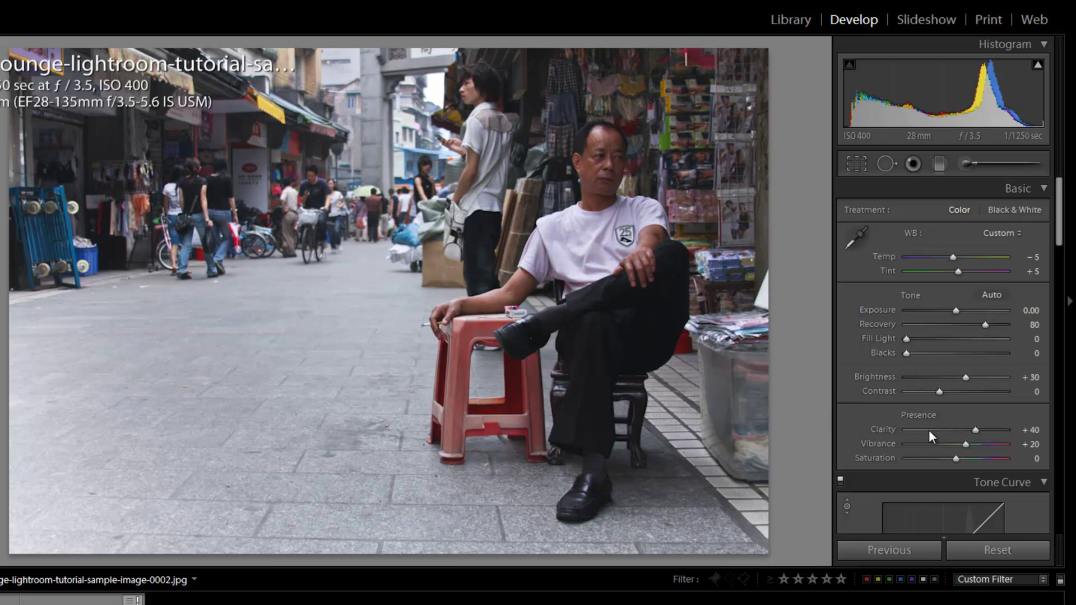
key(Up)
key(Up)
key(Up)
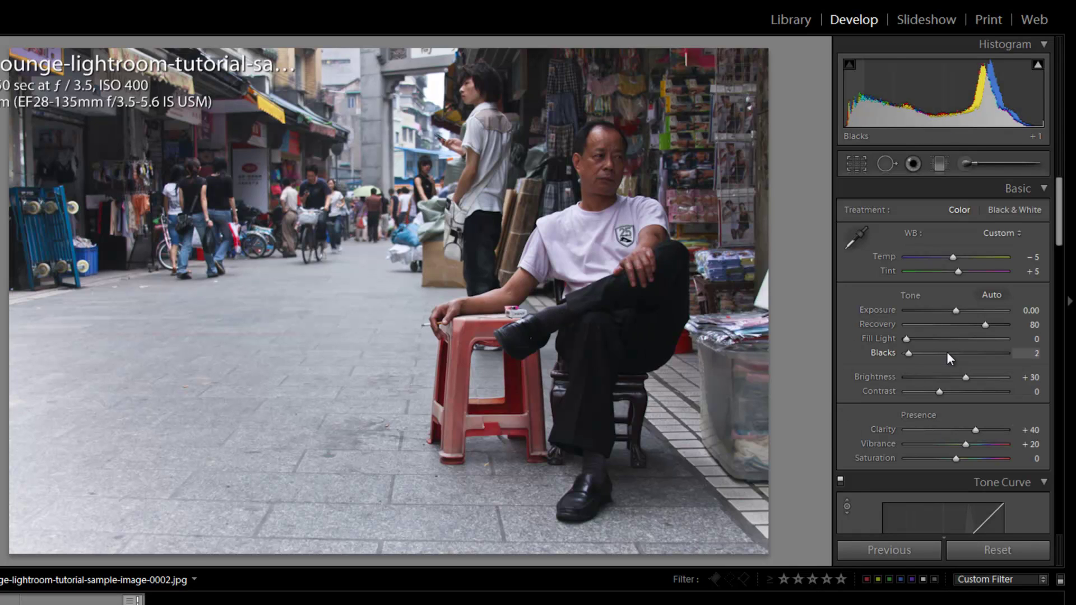
key(Up)
key(Down)
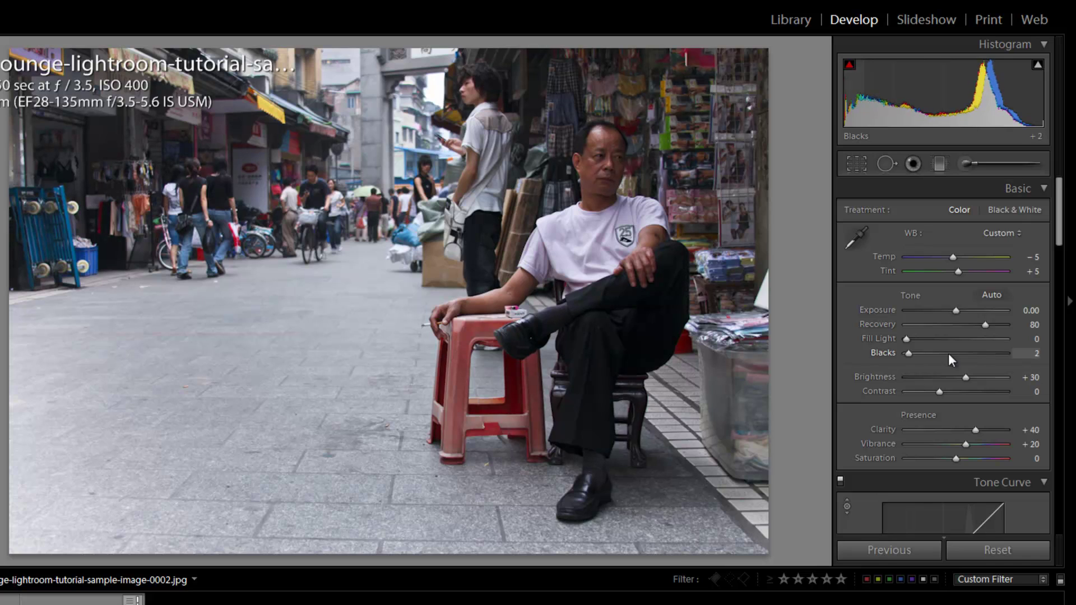
- Set the street photo's Contrast to +10 and Brightness to +40
key(Up)
key(Up)
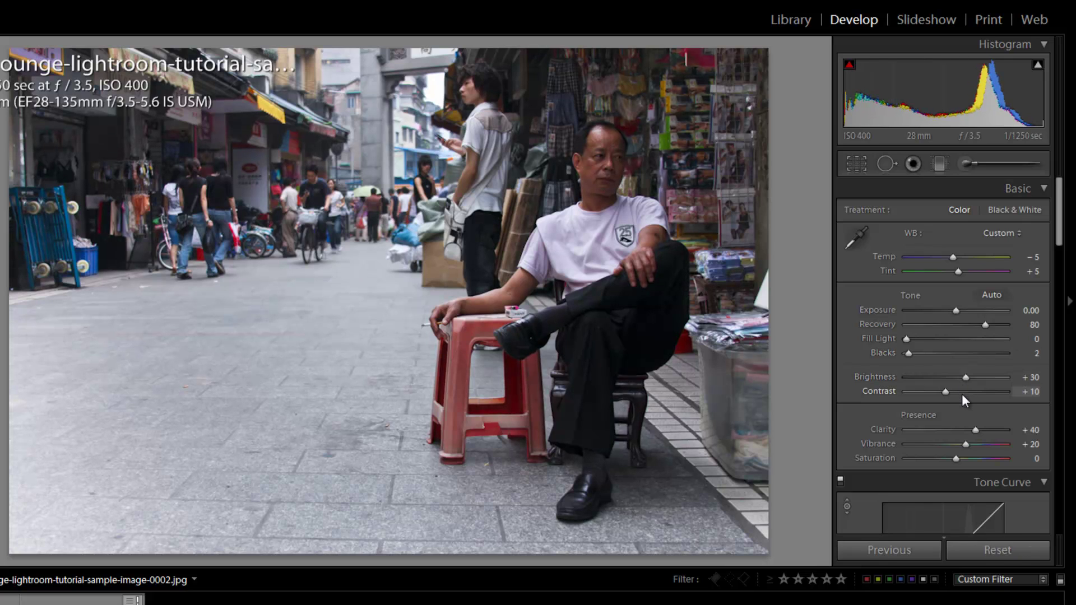
key(Up)
key(Up)
key(Up)
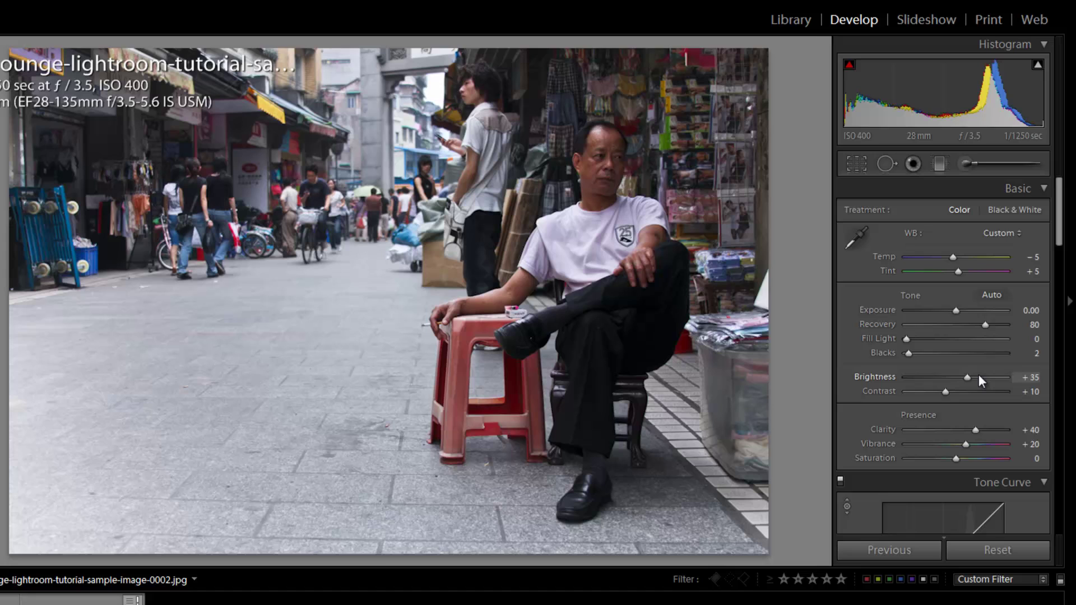
- Set the Sharpening Amount to 40 while viewing the seated man's face up close
scroll(978, 374, down, 10)
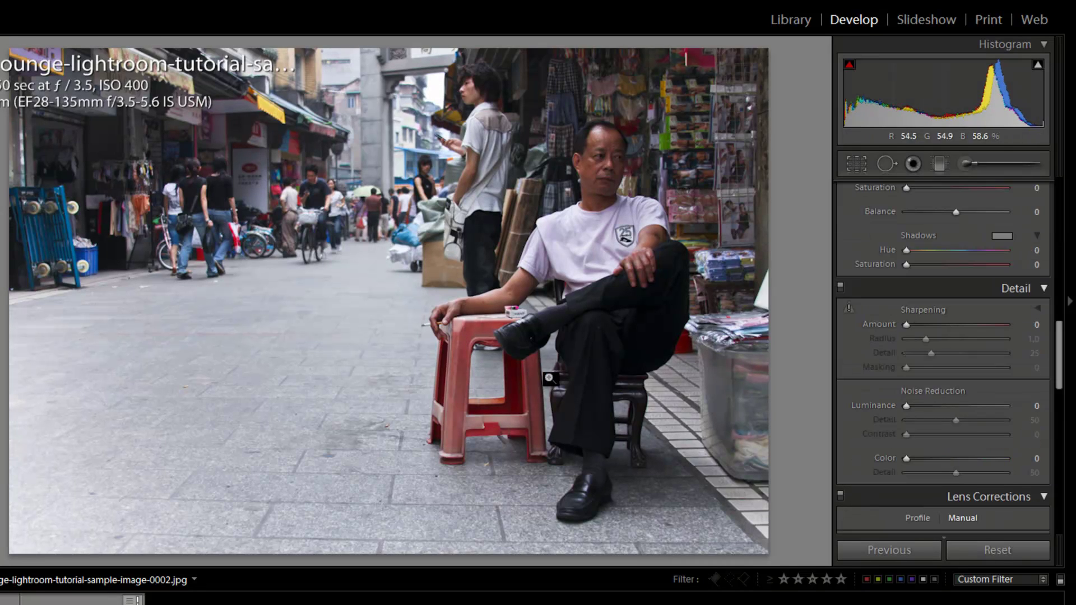
click(607, 163)
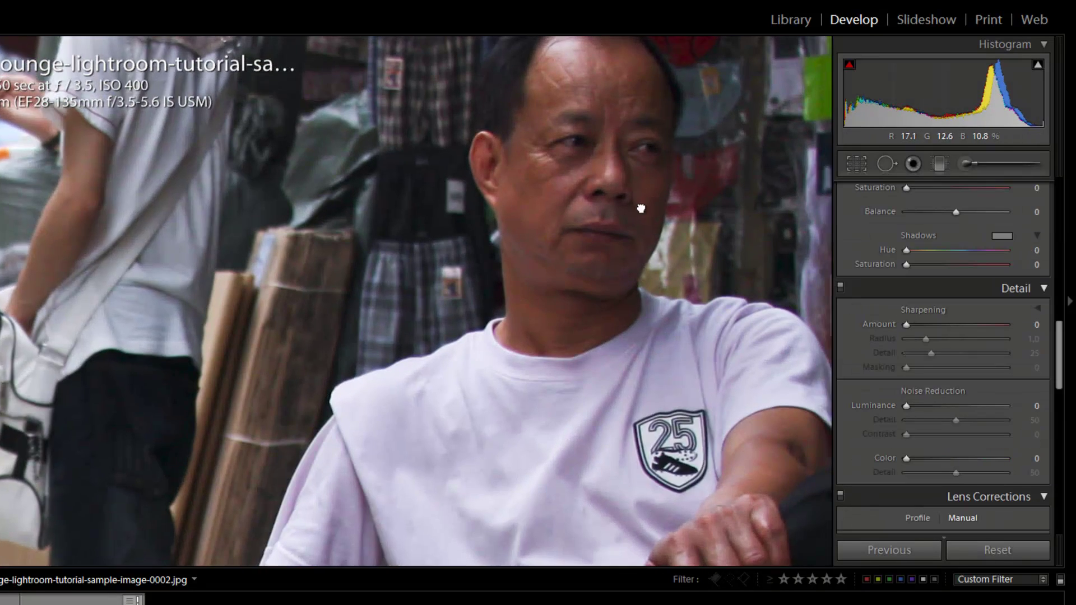
drag(641, 211, 471, 288)
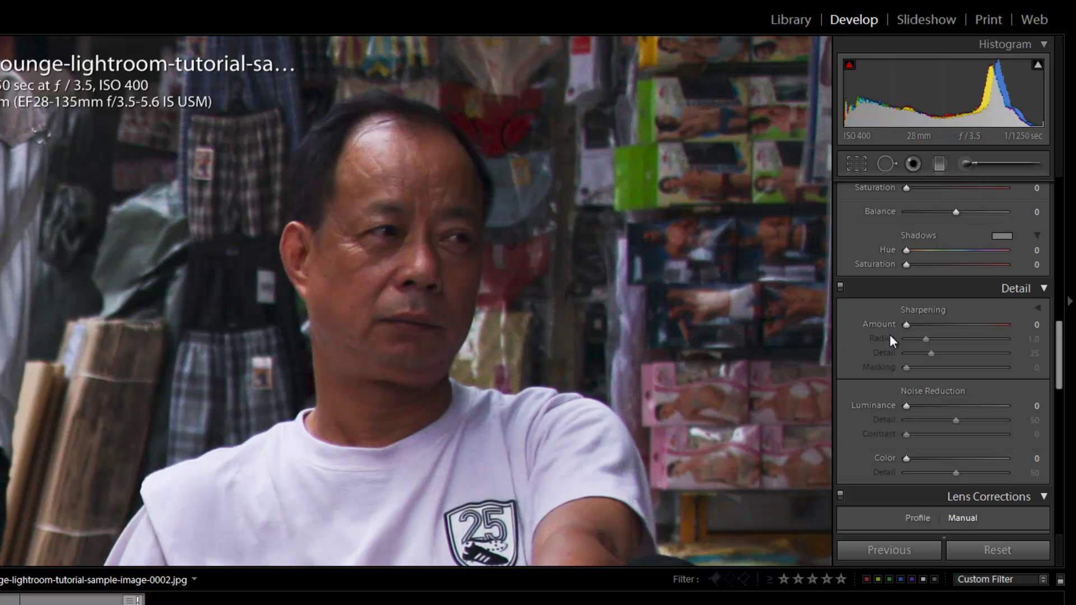
key(shift+Up)
key(shift+Up)
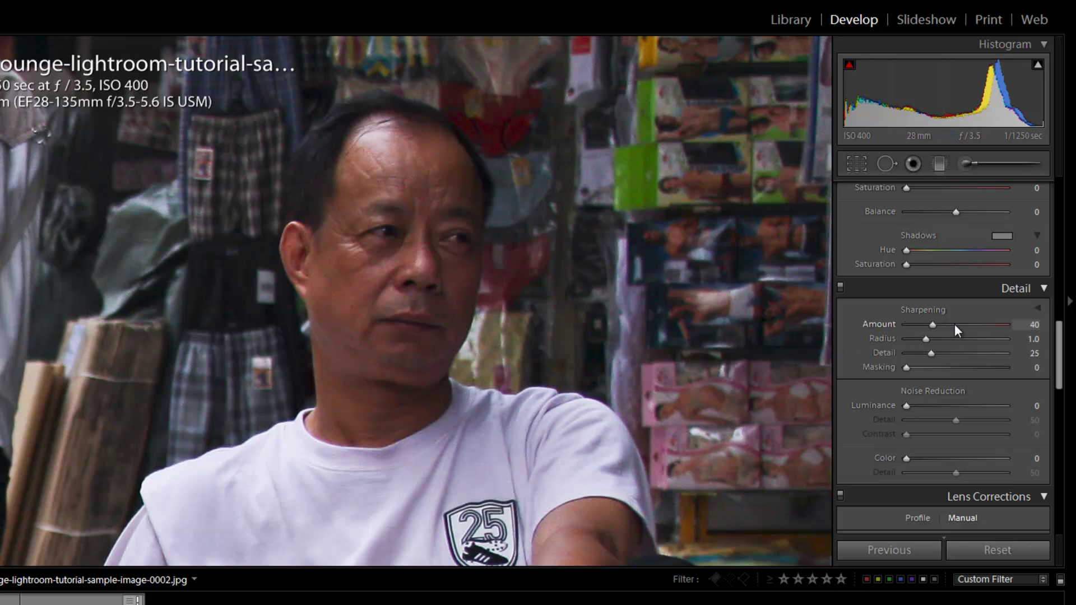
- Set the Sharpening Radius to 1.5 and fine-tune its Detail, finishing with the whole photo in view
key(Up)
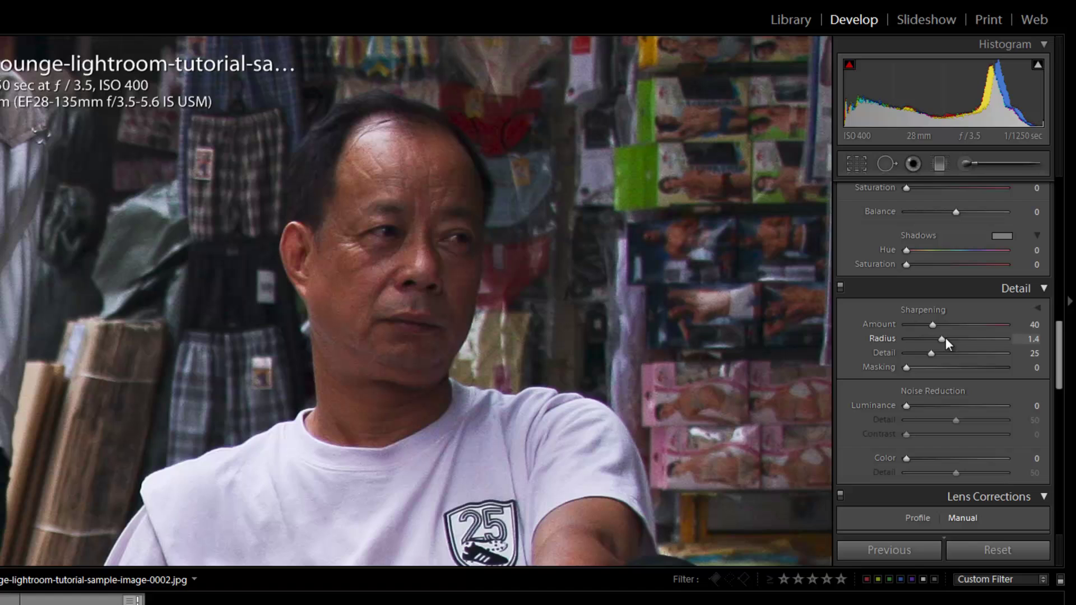
key(Up)
key(Up)
key(Up)
key(Up)
key(Up)
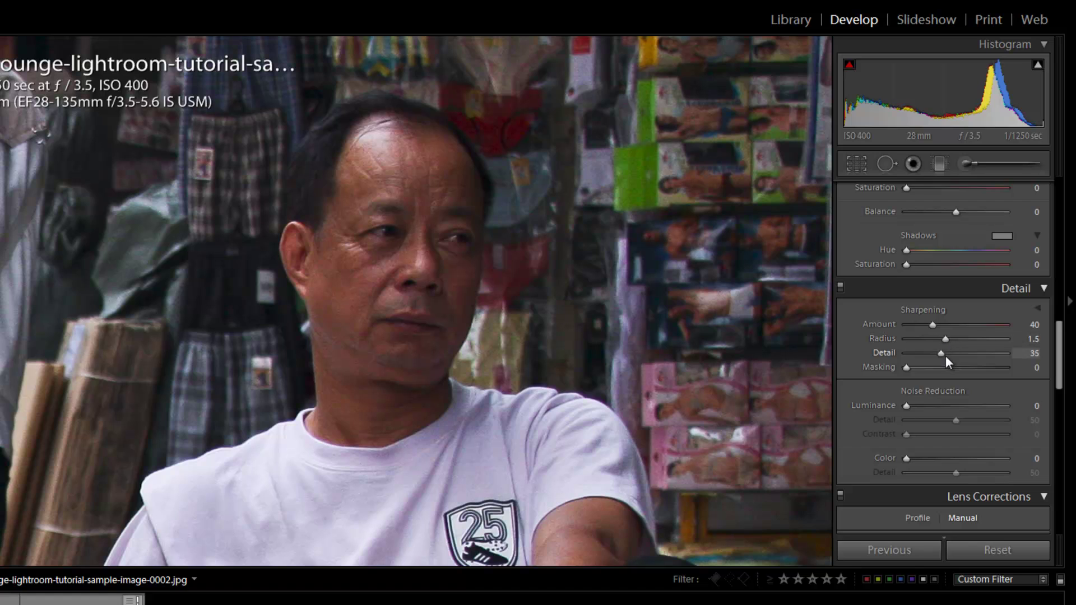
key(Down)
key(Down)
key(Down)
key(Down)
key(Down)
click(450, 279)
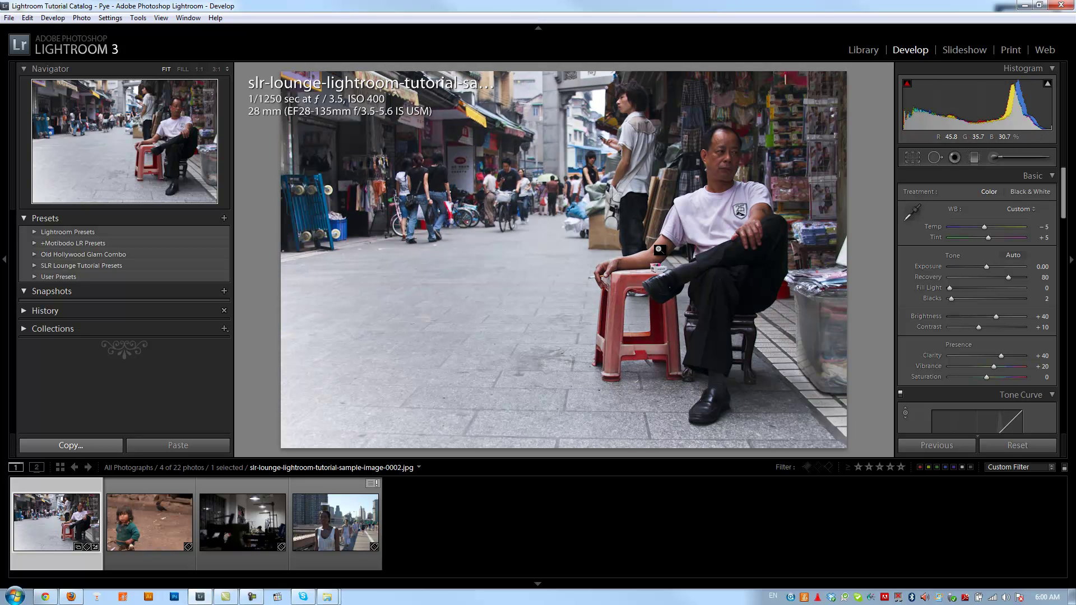
- Save the street photo's edits as a snapshot named Color Corrected and open the photo of the child in the green sweater
click(223, 290)
text(Color Corrected)
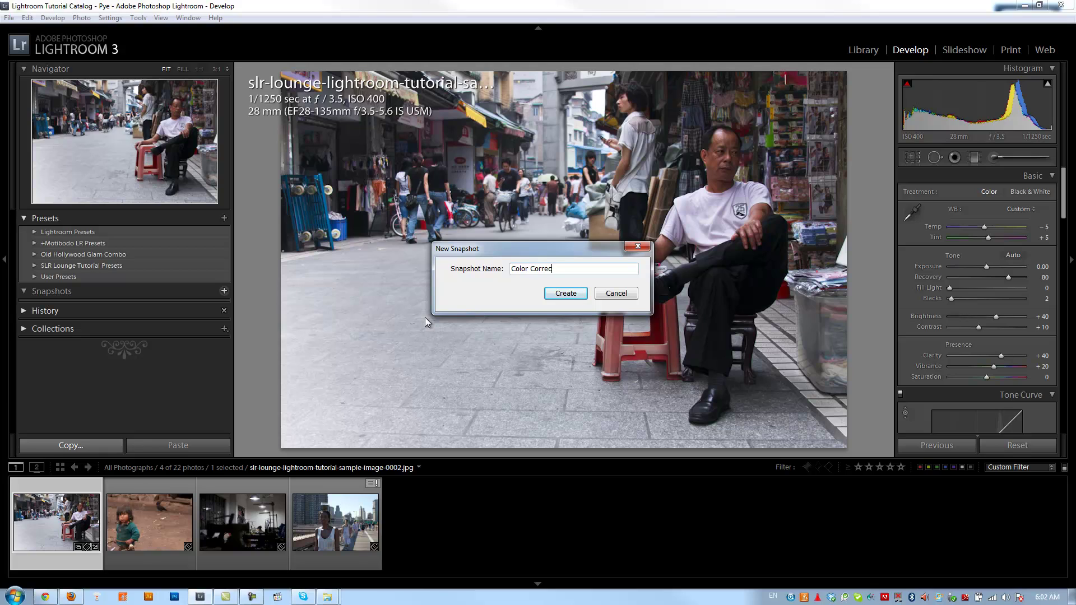
click(577, 291)
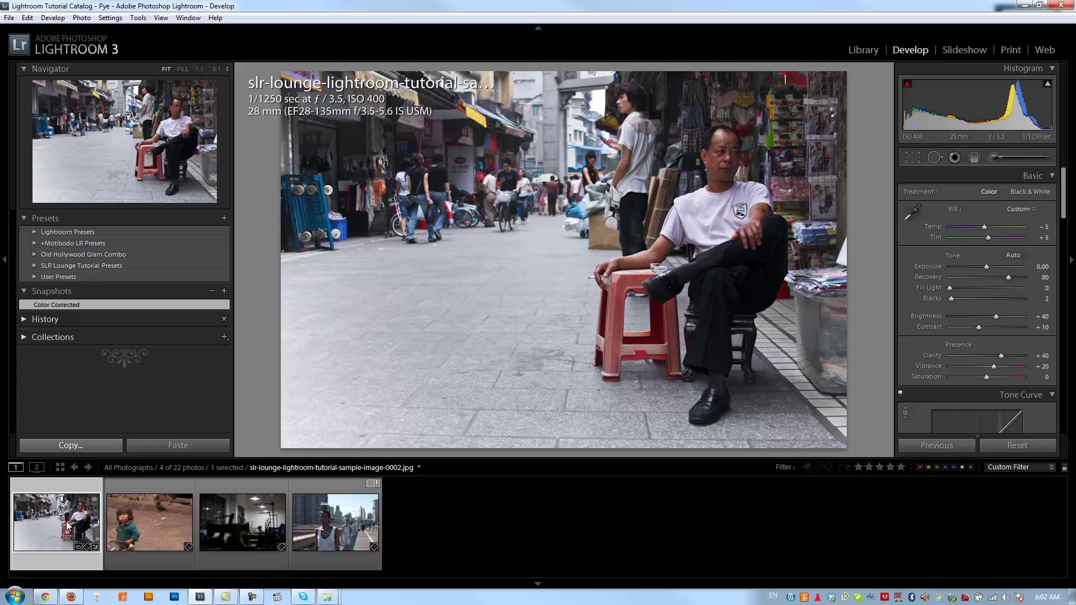
click(140, 522)
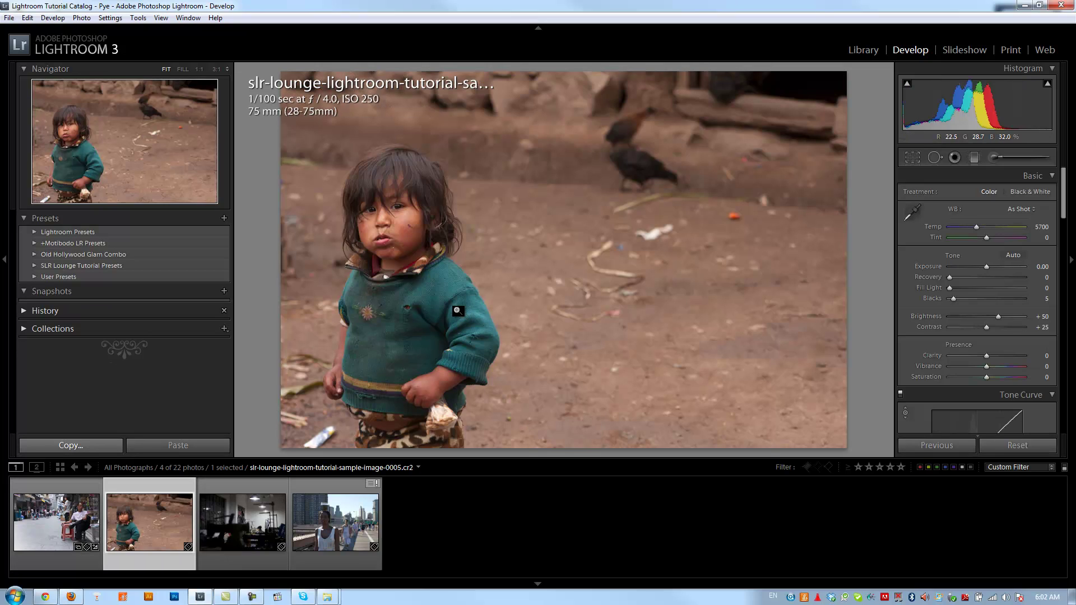
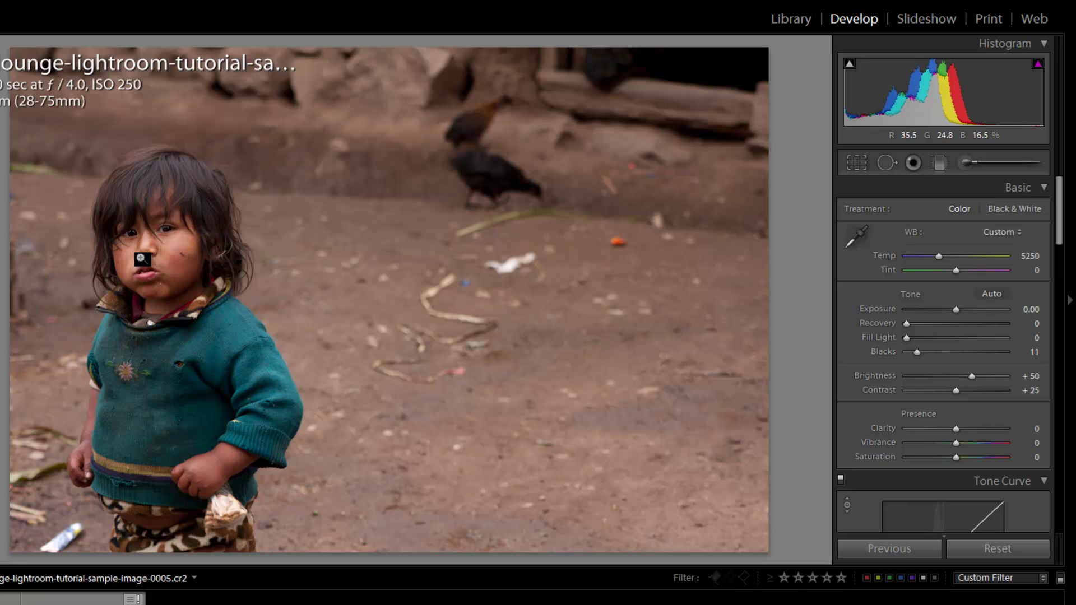
- Set the child photo's Recovery to 60 and Brightness to +55
key(shift)
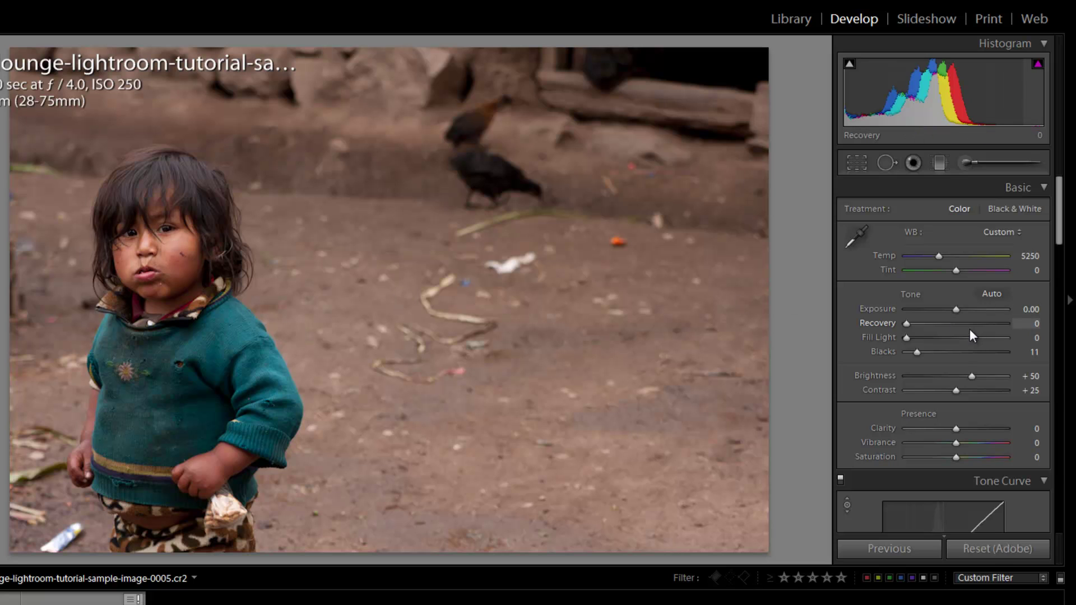
key(shift+Up)
scroll(968, 329, up, 4)
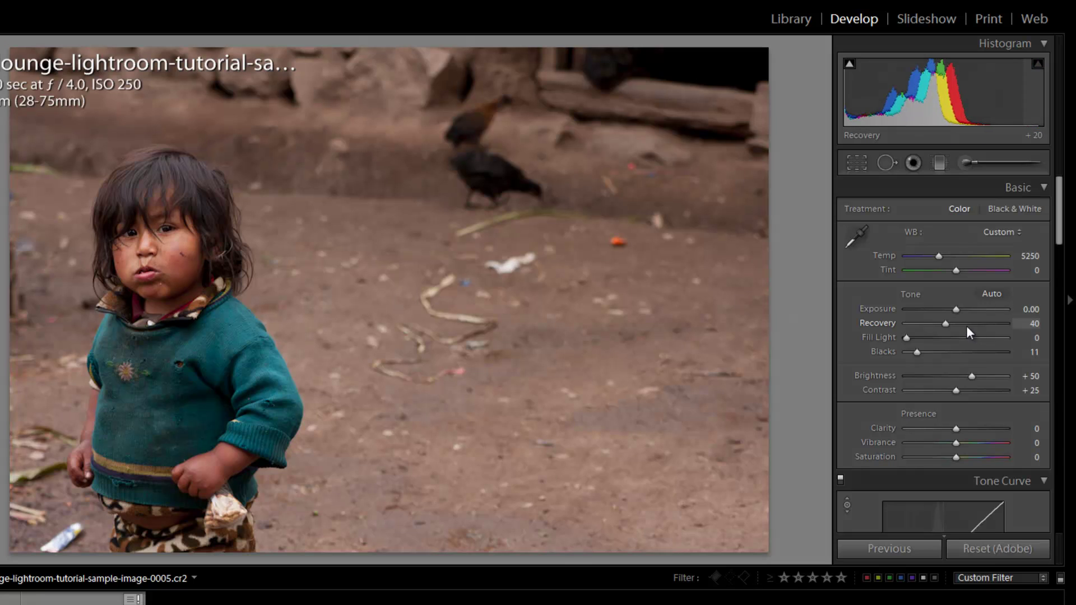
scroll(969, 331, up, 4)
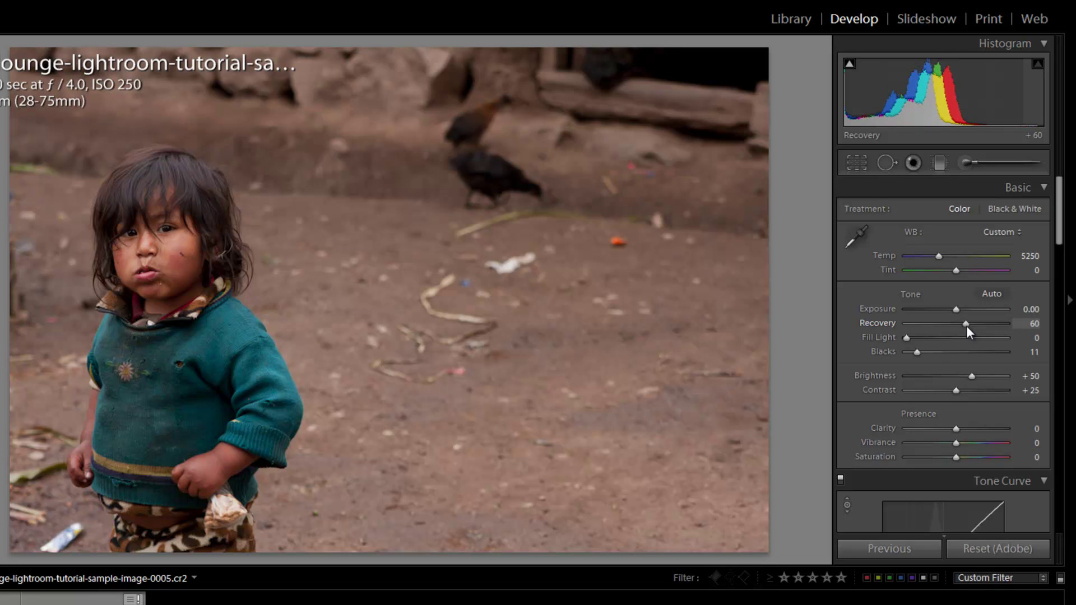
scroll(981, 376, up, 1)
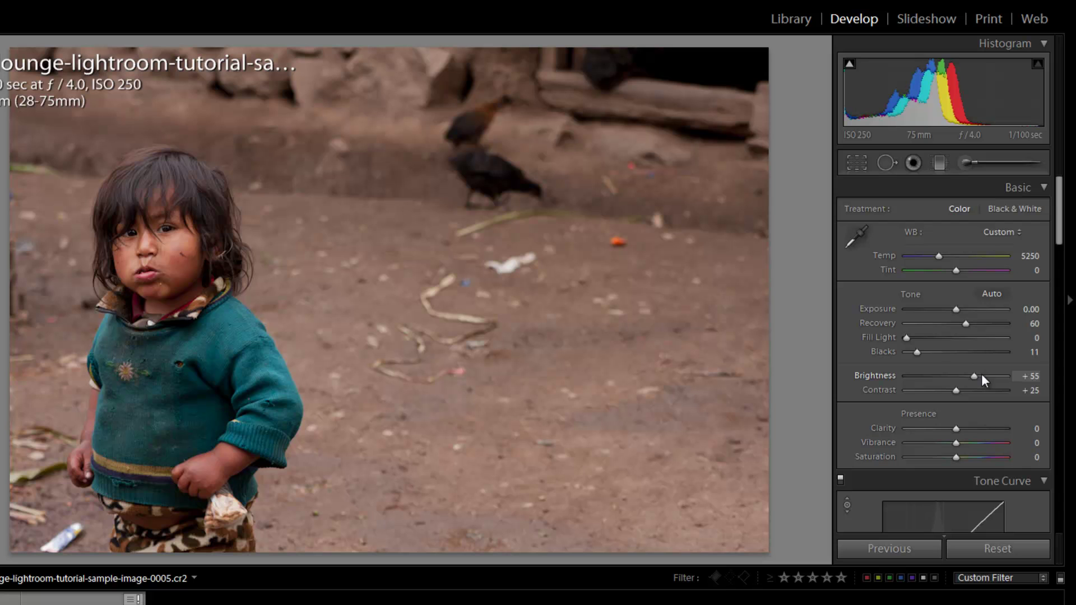
- Set the child photo's Lens Vignetting Amount to +20 and Midpoint to 30
scroll(1009, 401, down, 15)
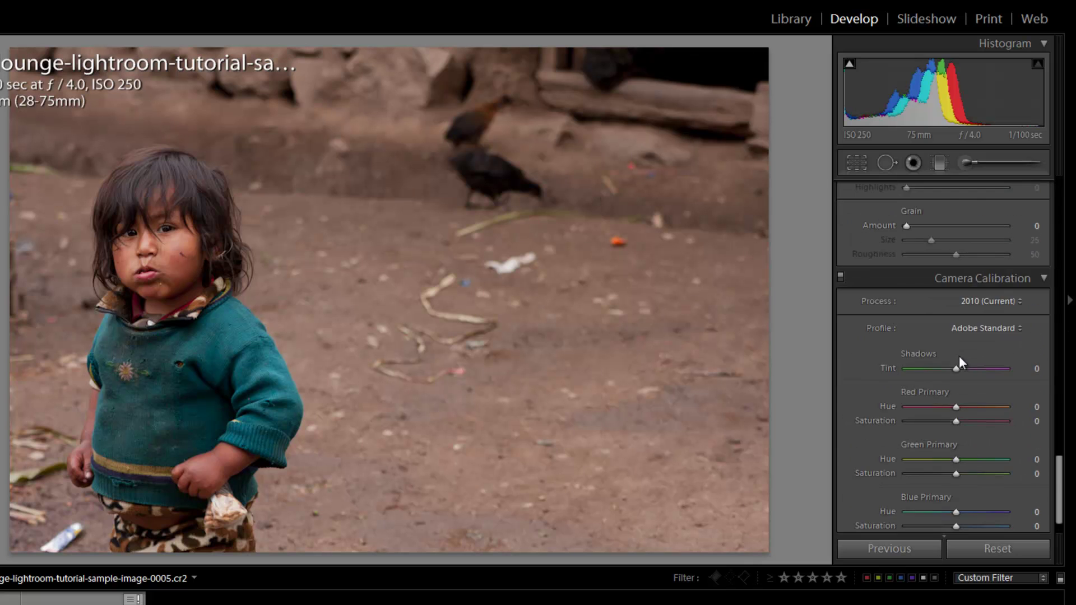
scroll(959, 356, up, 8)
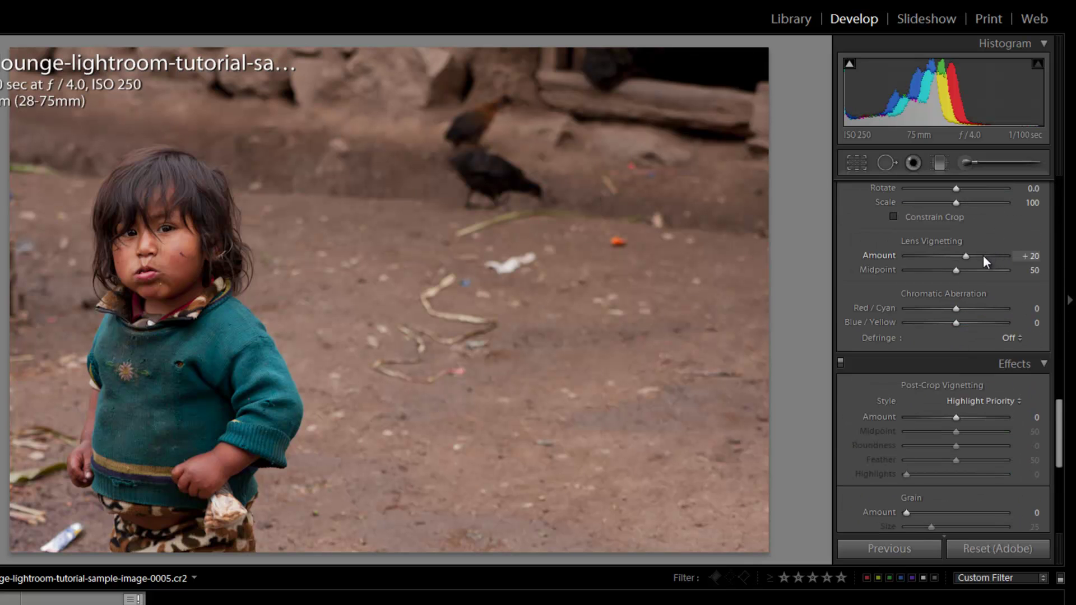
scroll(973, 271, down, 4)
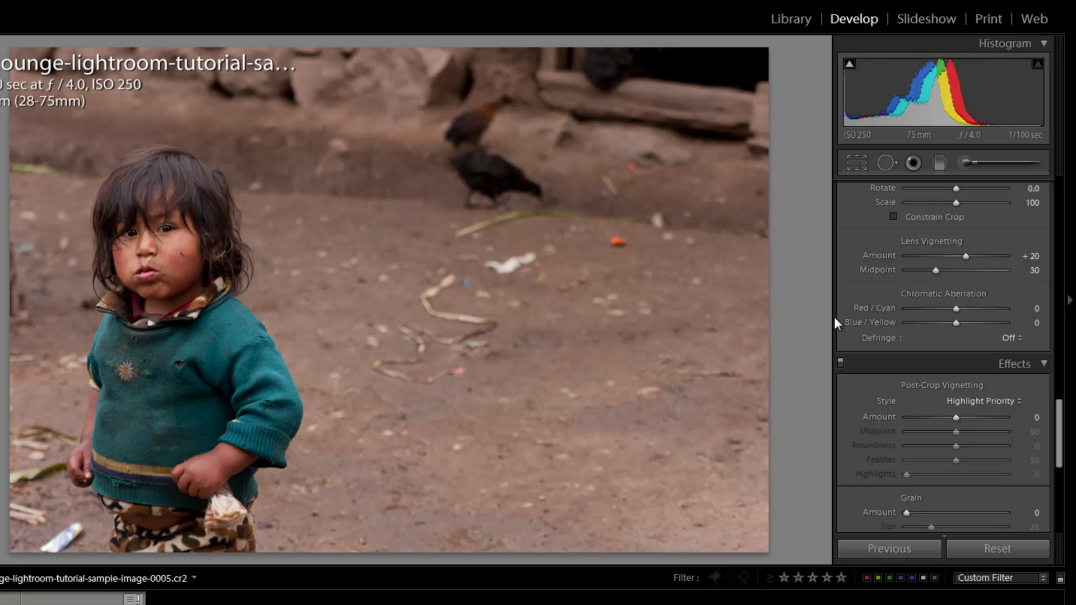
- Adjust the child photo's color and presence with Clarity +40, Vibrance +20 and Temp 5200
scroll(1001, 437, up, 10)
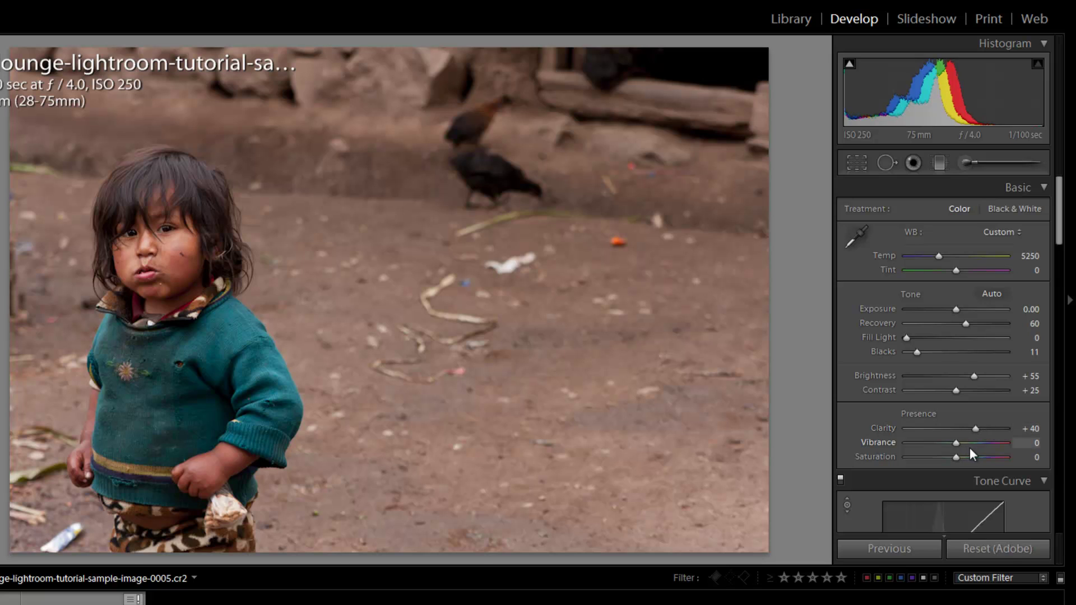
key(shift+Up)
key(shift+Down)
key(Up)
key(Up)
key(Up)
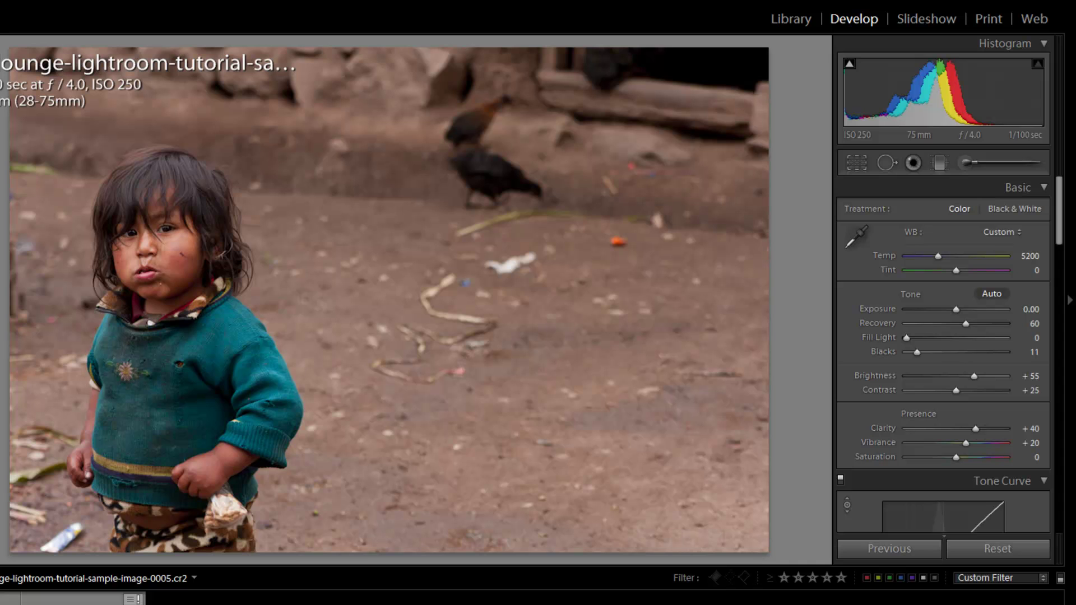
- Sharpen the child's face at close view with Amount 45, Radius 1.2 and Detail 30
click(138, 244)
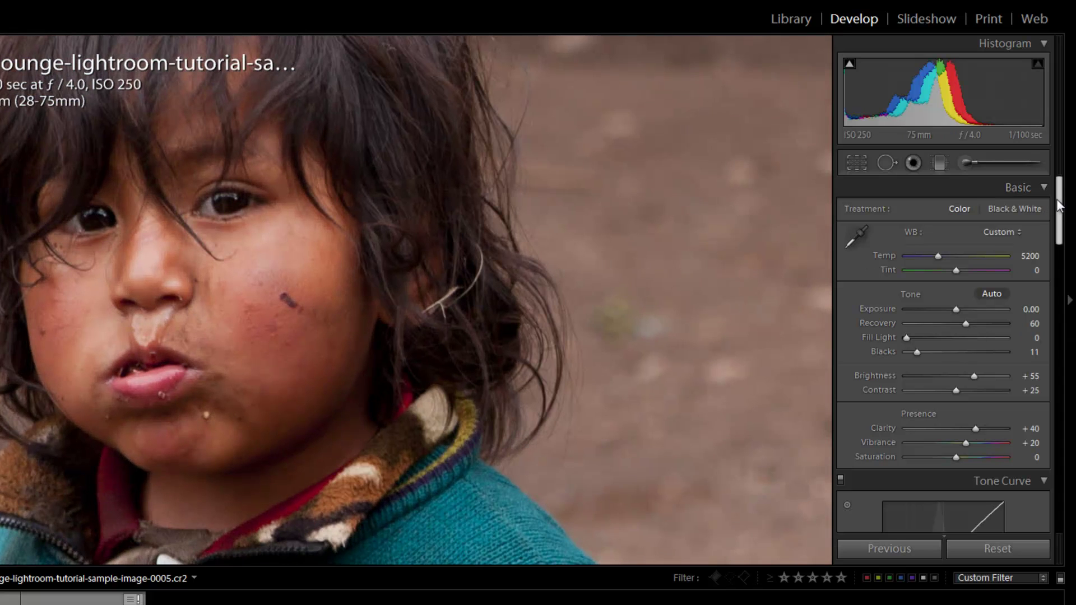
drag(1057, 201, 1056, 339)
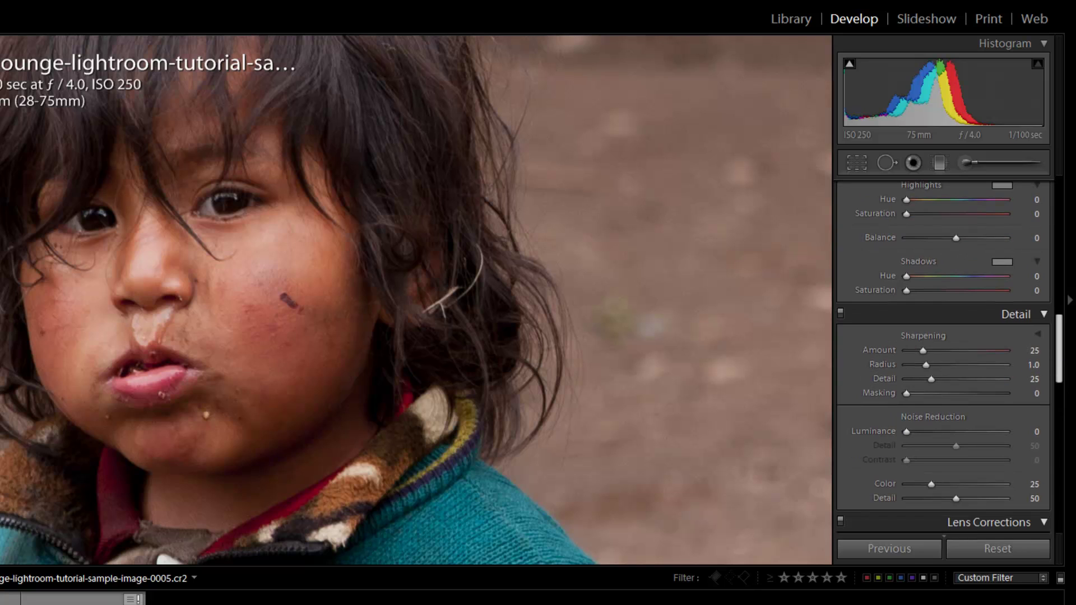
scroll(941, 351, up, 4)
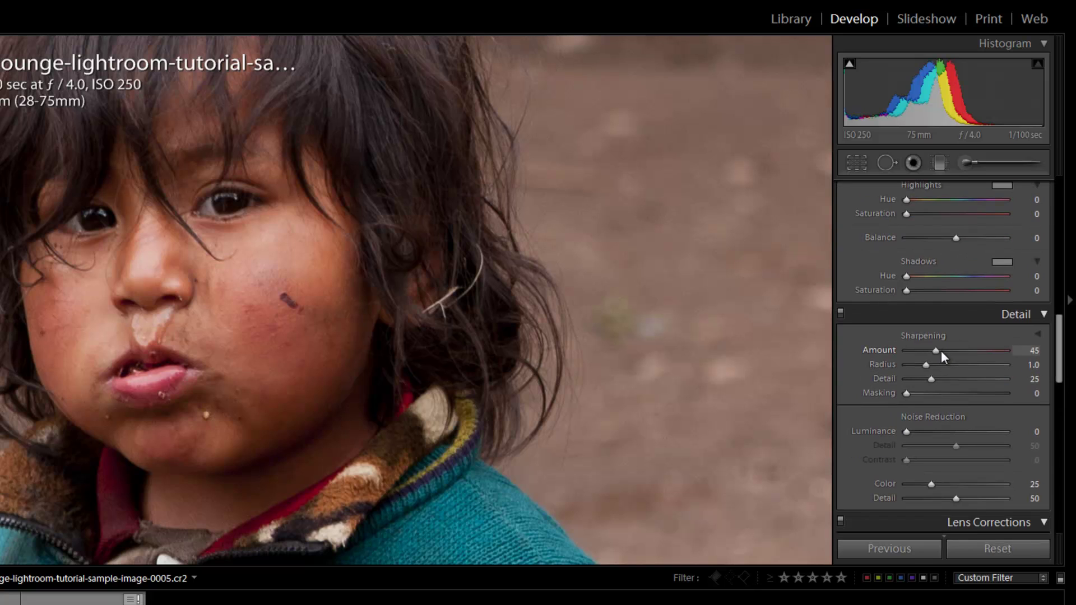
scroll(948, 368, up, 5)
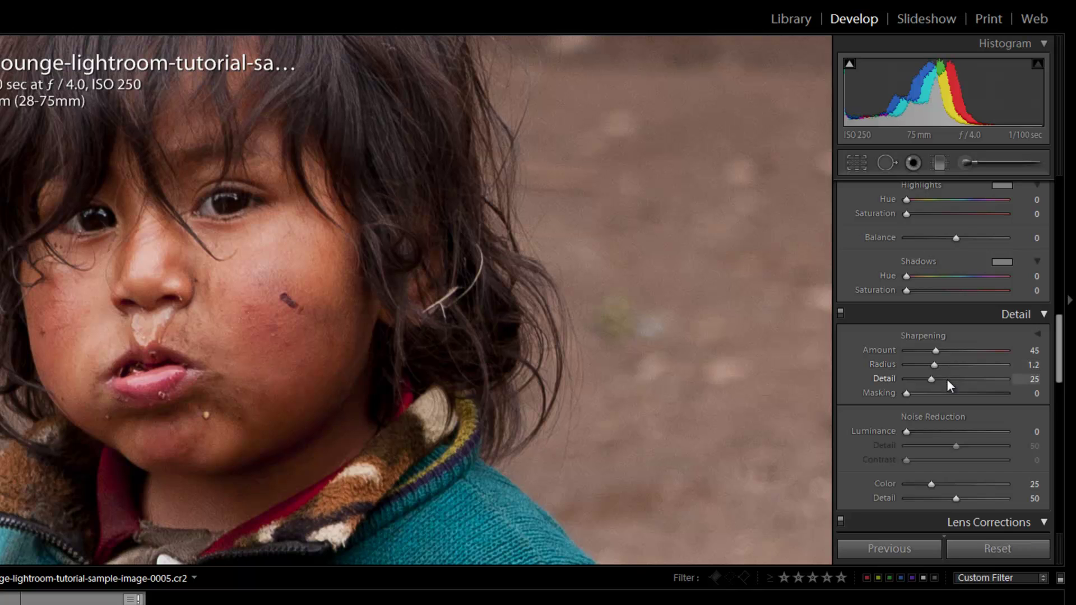
scroll(946, 379, up, 3)
scroll(946, 383, down, 1)
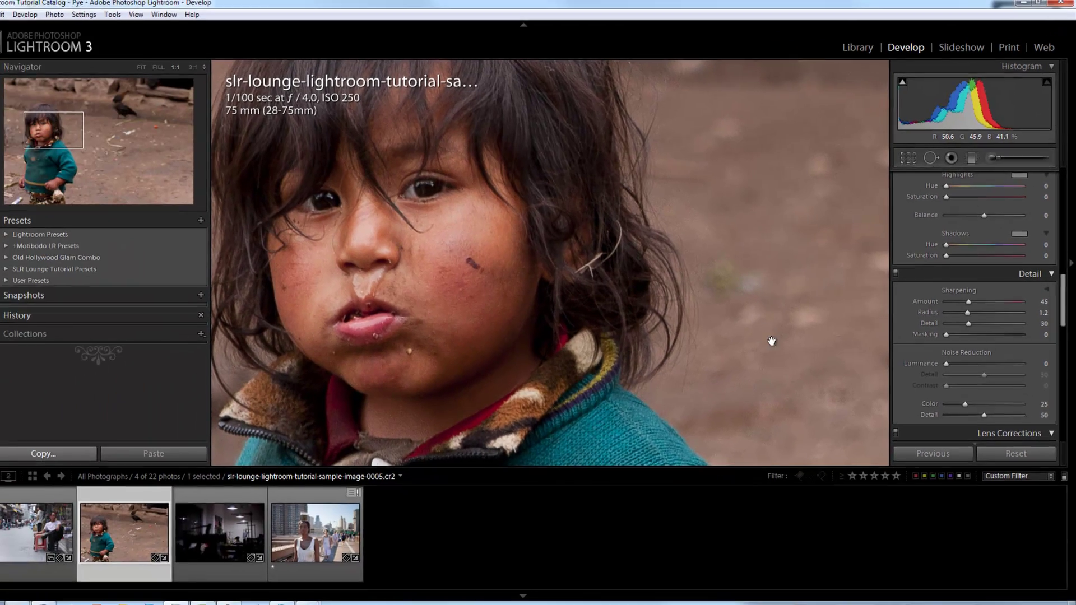
- Save the child photo's edits as a snapshot named Color Corrected and open the dark sewing workshop photo
click(514, 305)
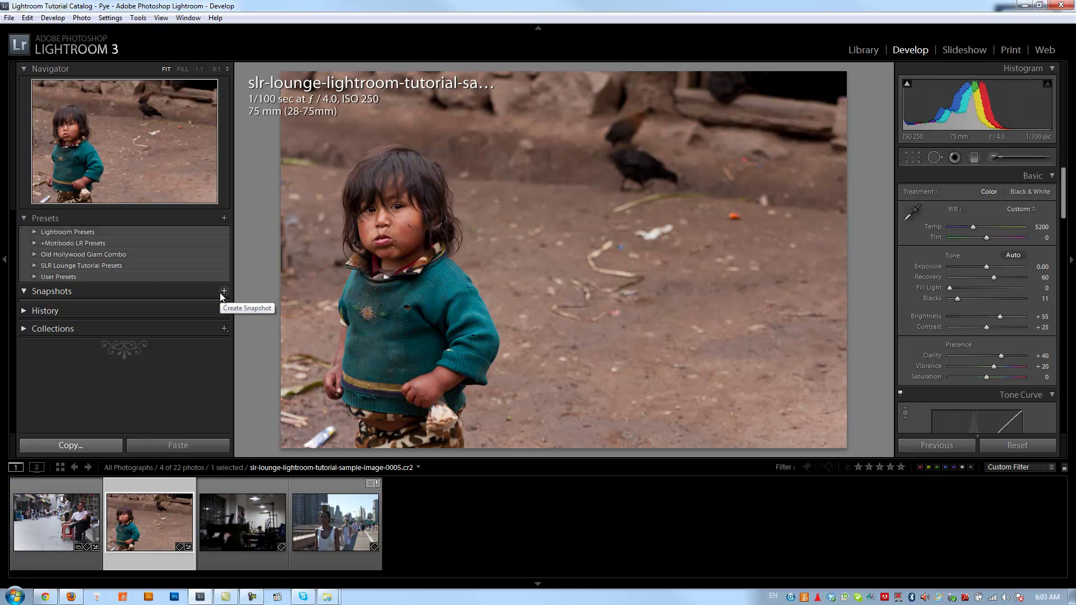
click(220, 292)
text(Color Co)
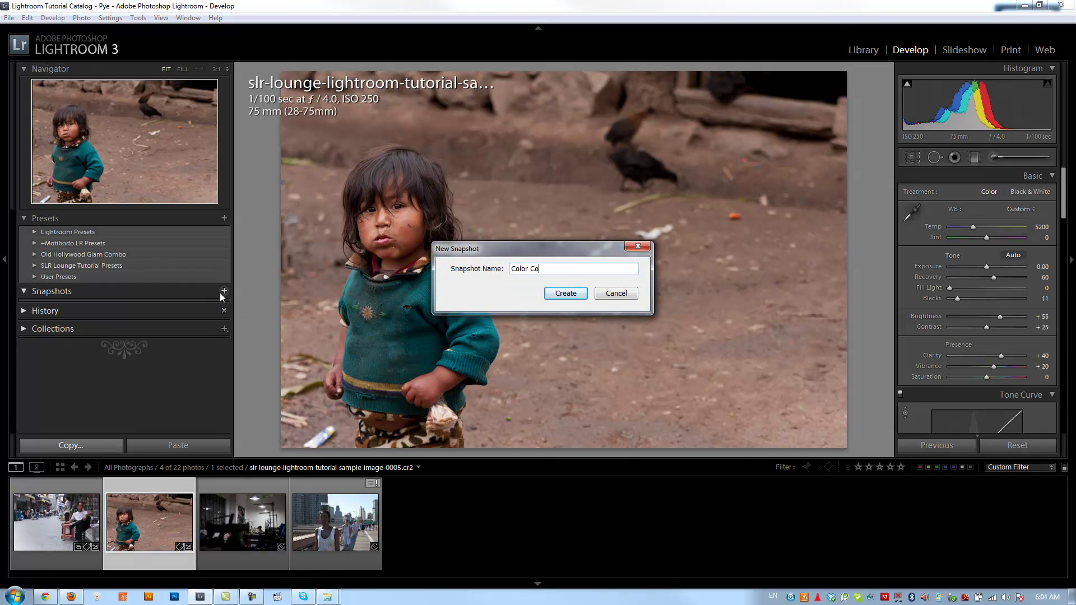
text(rrected)
key(Return)
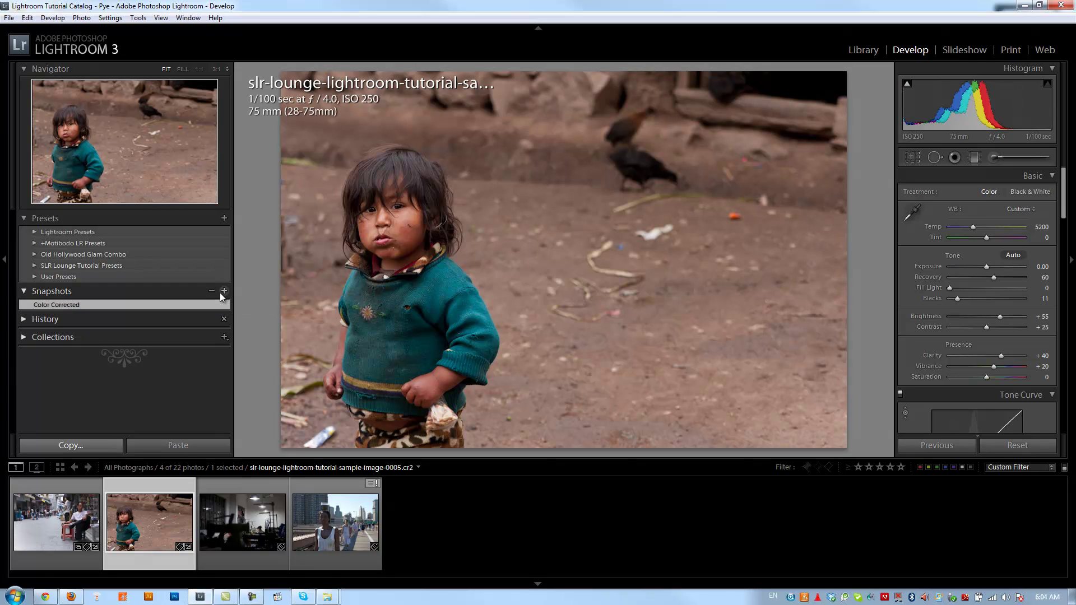
key(Right)
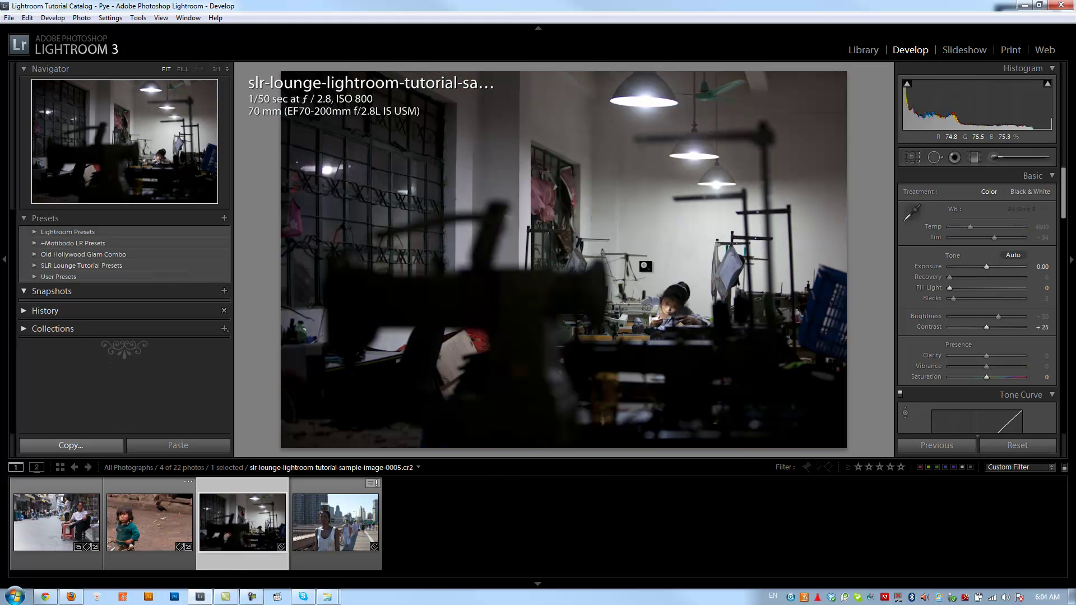
- Lower the workshop photo's Exposure to -0.86, checking the seamstress up close and ending on the whole photo
click(652, 328)
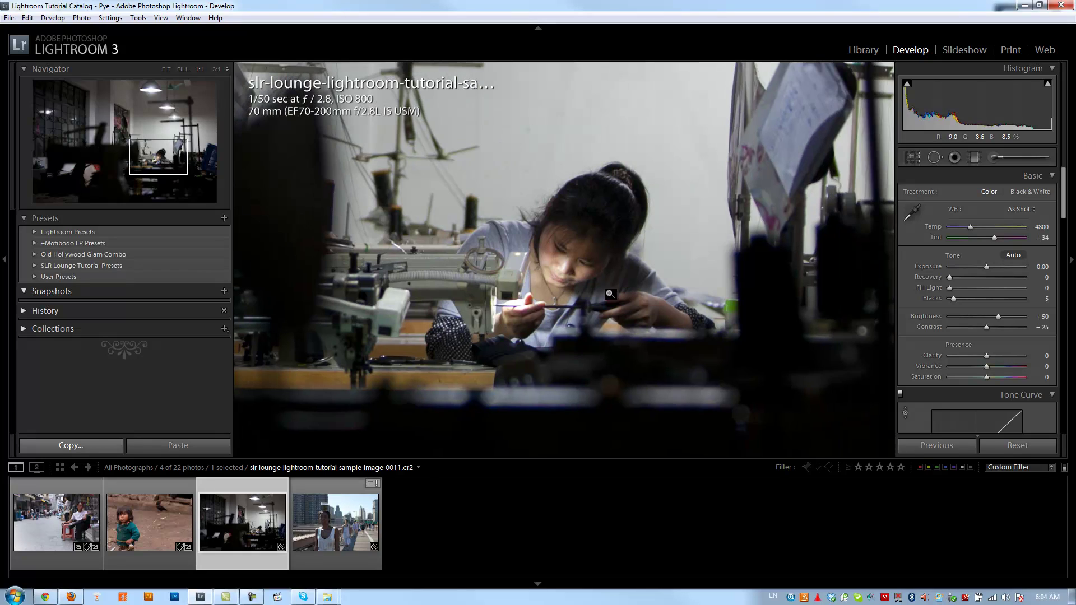
click(556, 234)
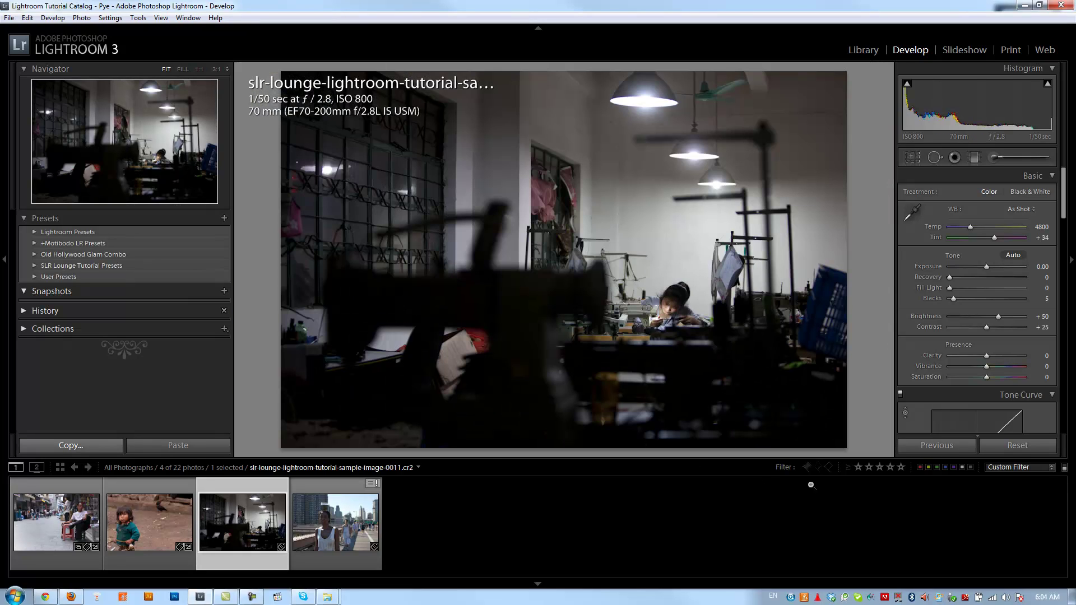
click(667, 315)
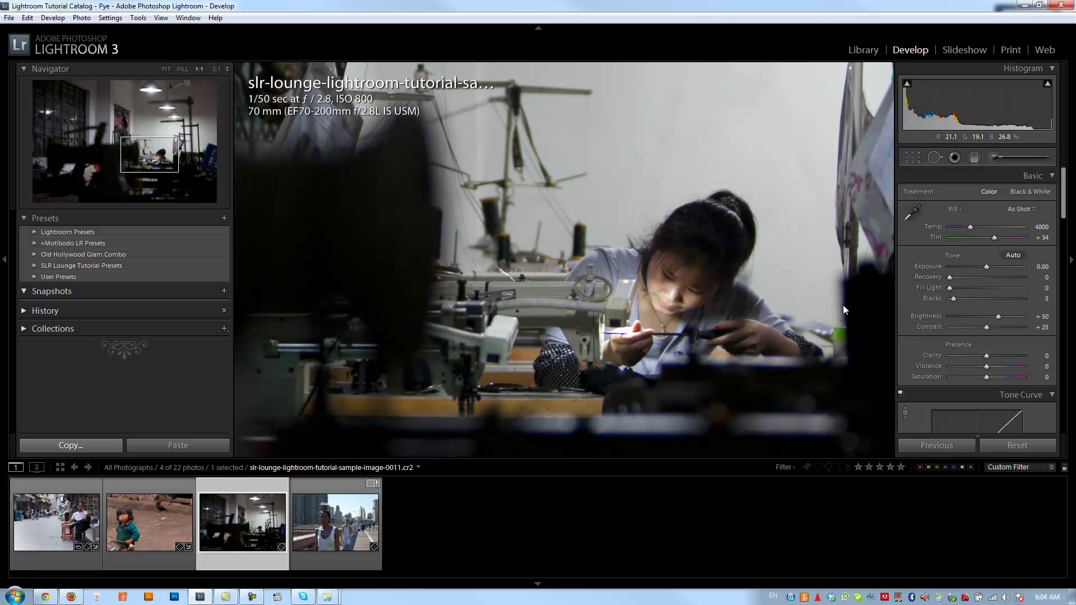
click(704, 273)
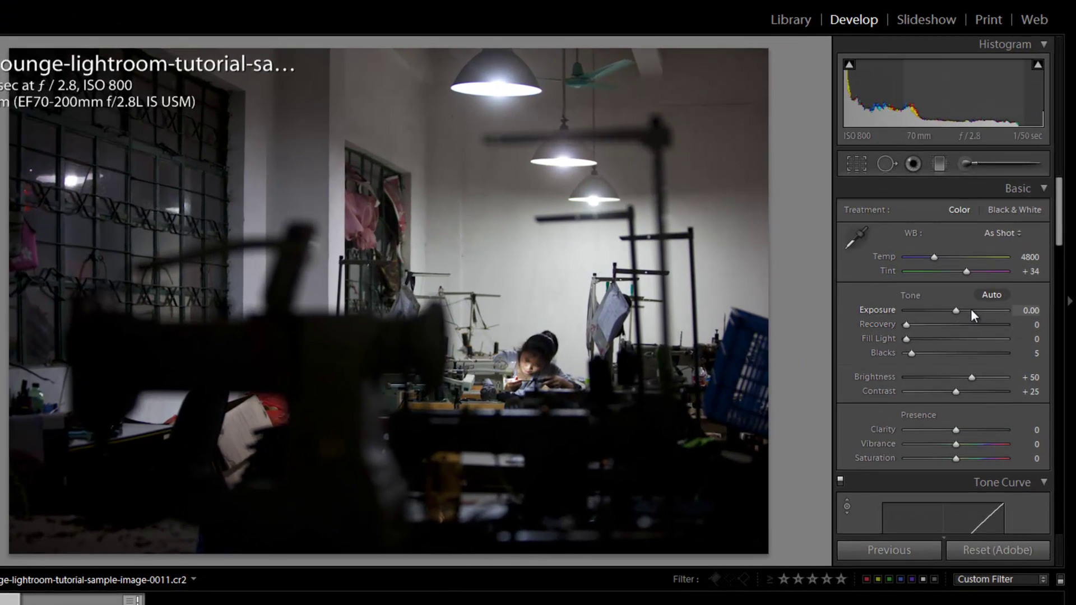
key(Down)
key(Down)
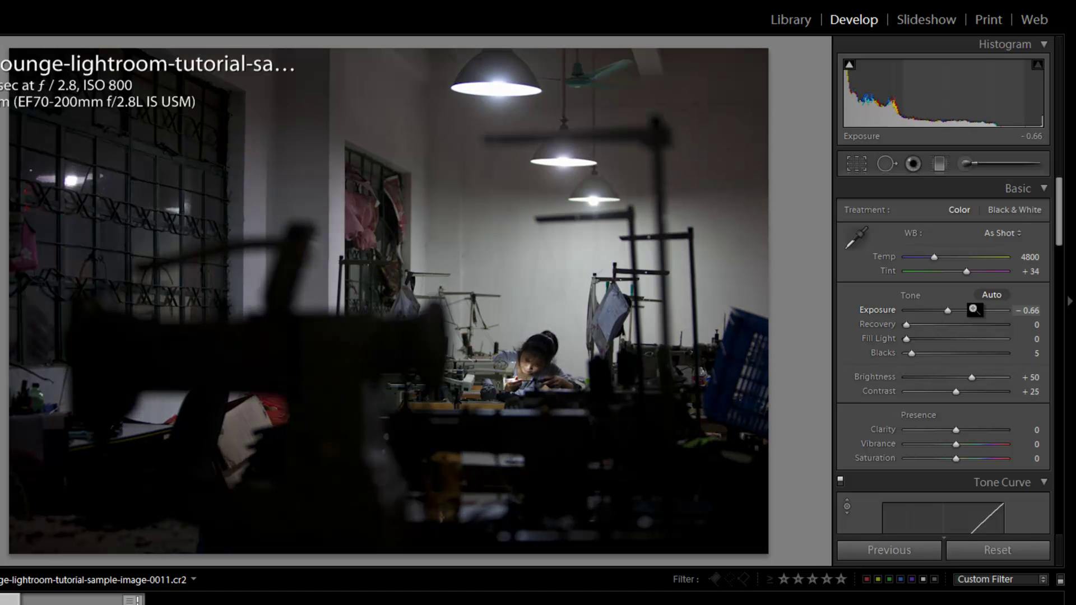
click(599, 391)
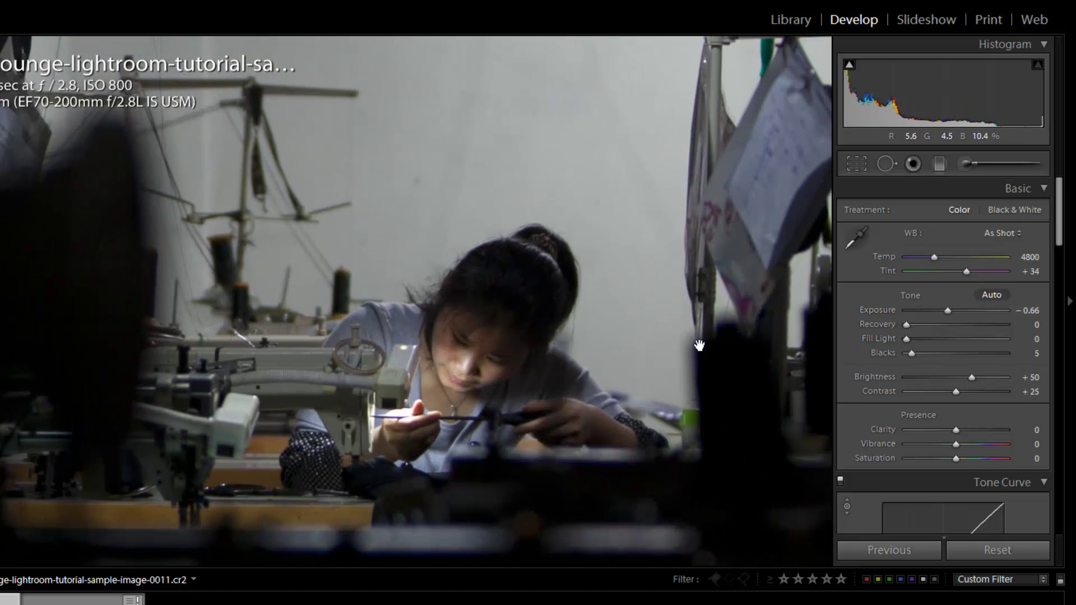
key(Down)
key(Down)
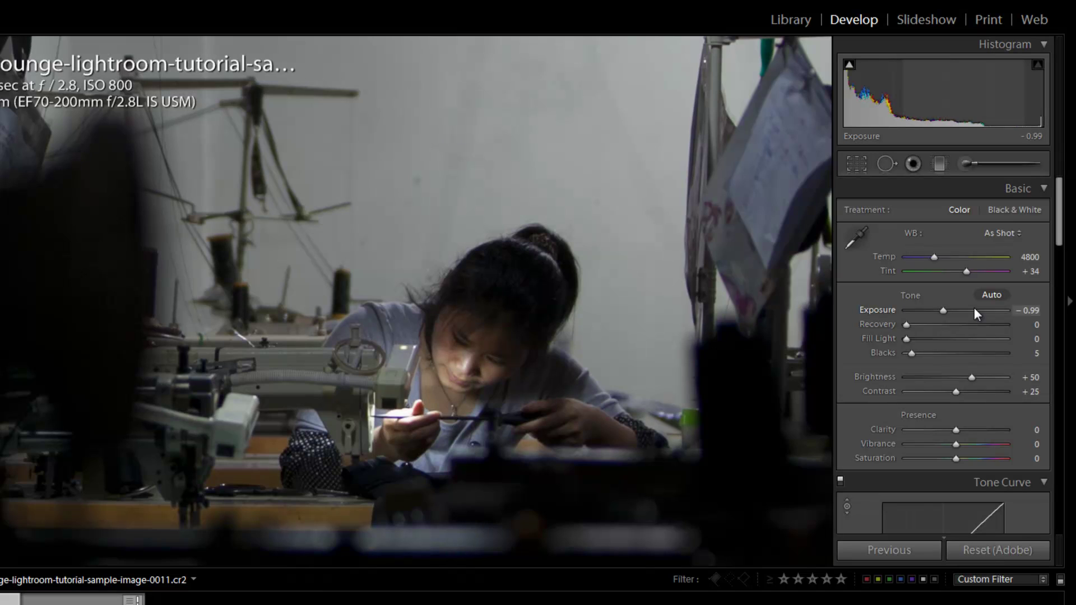
key(Down)
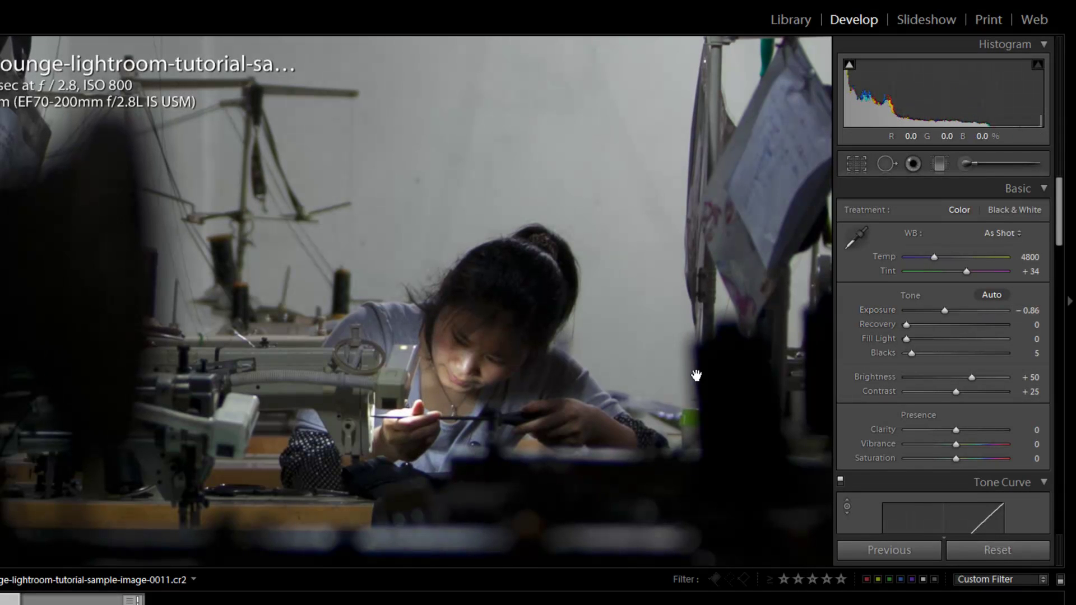
click(524, 306)
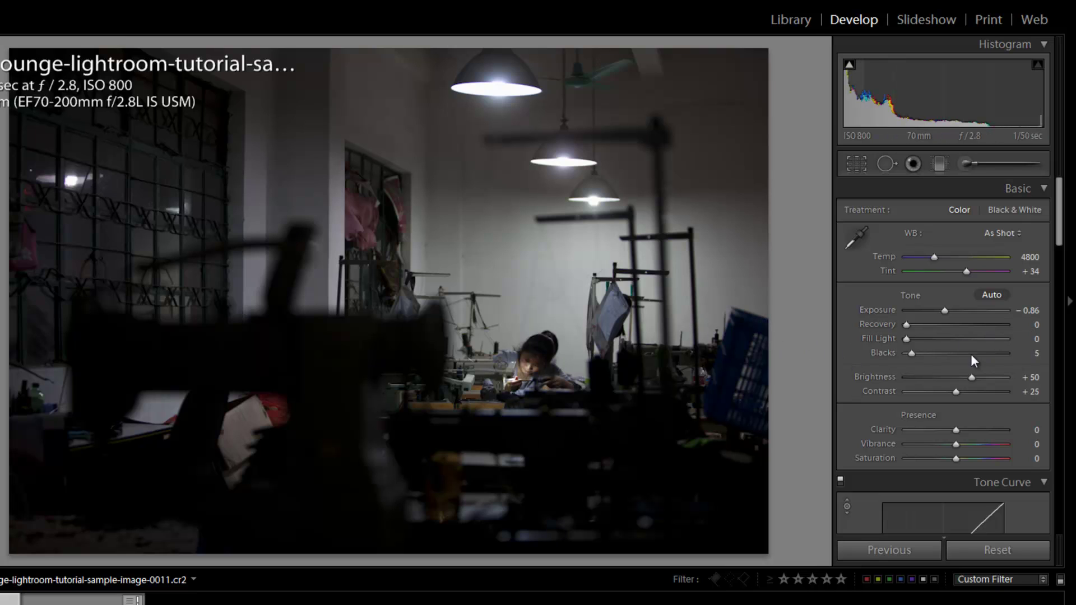
- Set the workshop photo's Blacks to 8
key(Up)
key(Up)
key(Up)
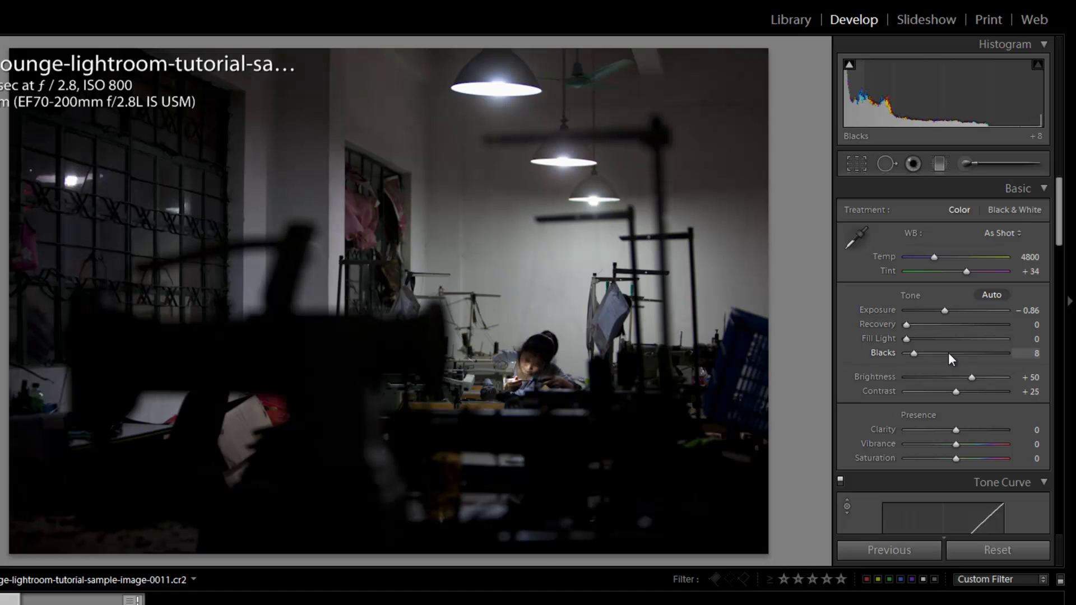
key(Up)
key(Down)
key(shift)
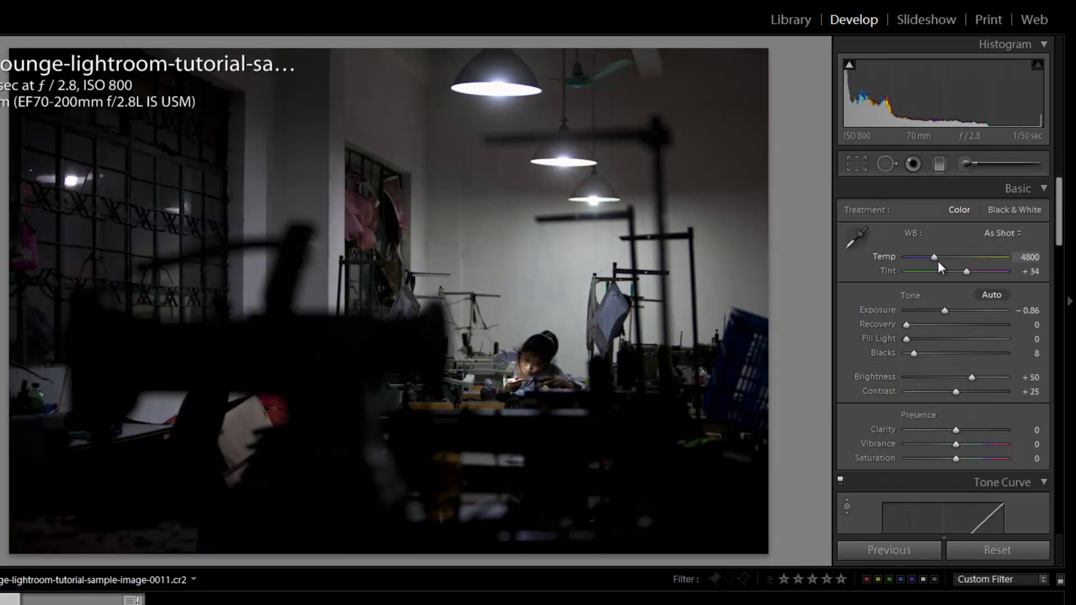
- Try warming the workshop photo to a Temp of 6962, undo it and check the seamstress up close
drag(935, 259, 956, 258)
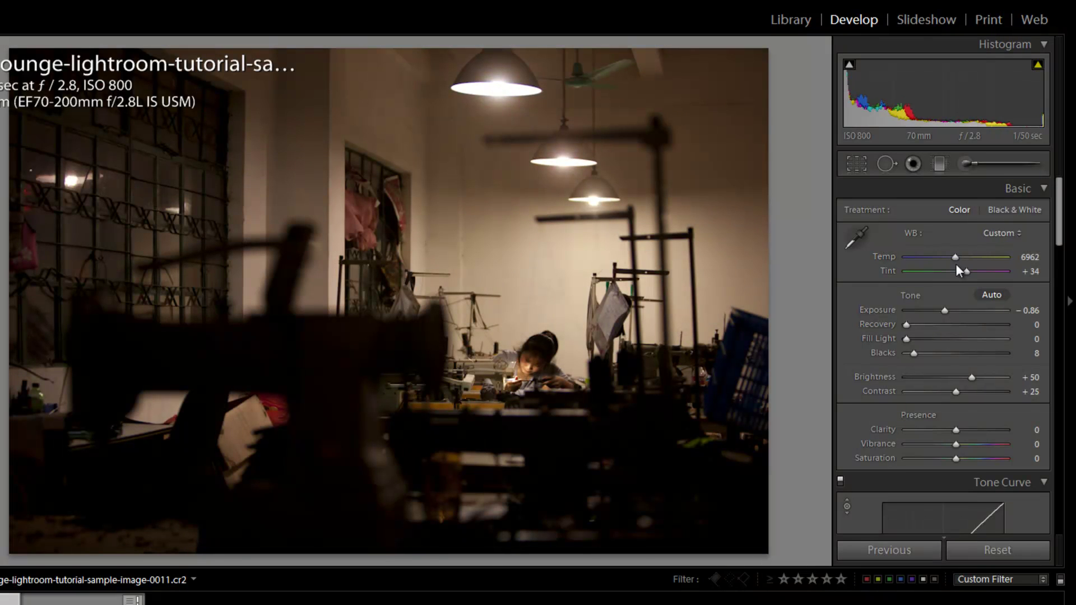
key(ctrl+z)
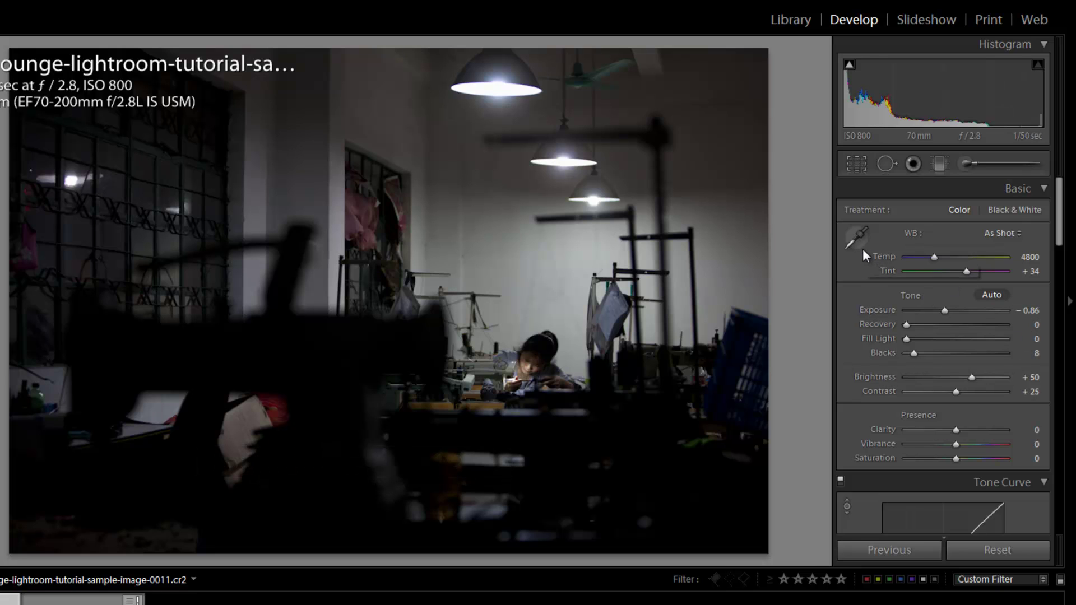
click(572, 264)
drag(587, 392, 579, 209)
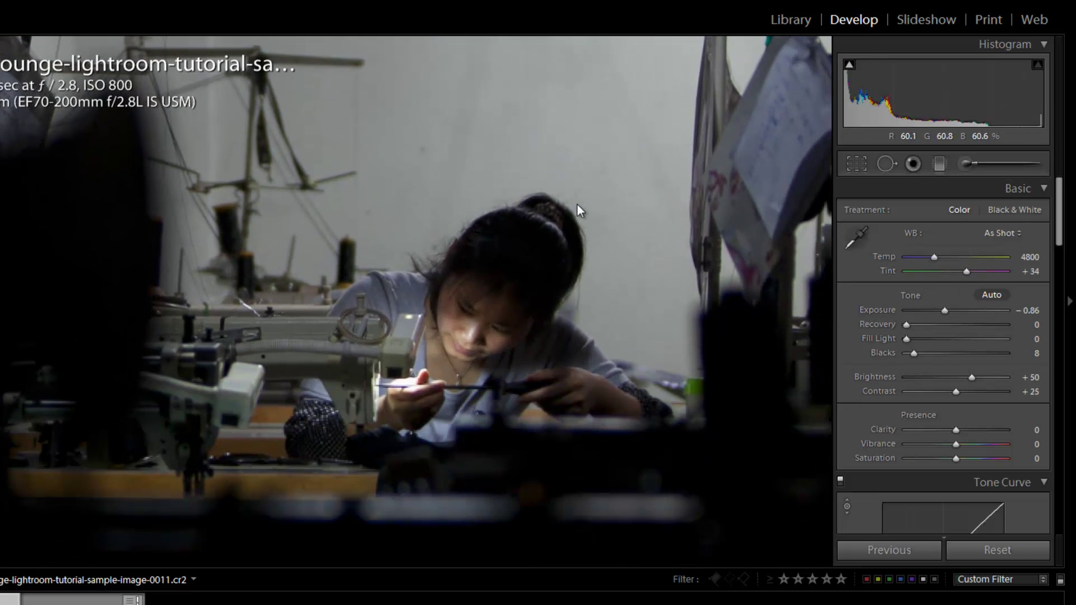
click(522, 358)
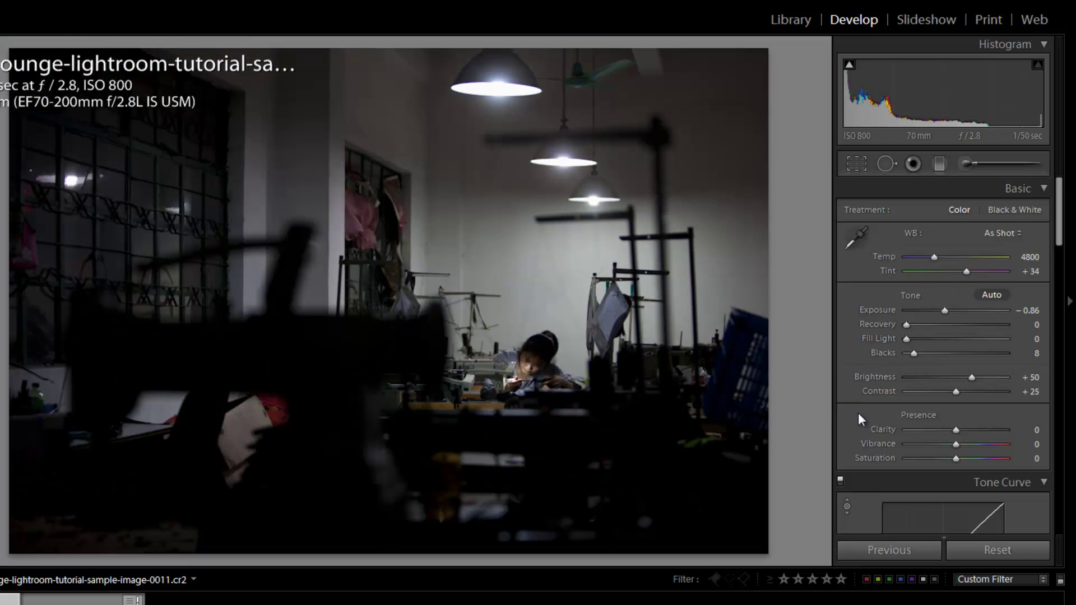
- Set the workshop photo's Contrast to +30 and Clarity to +40
click(969, 393)
key(Down)
key(Down)
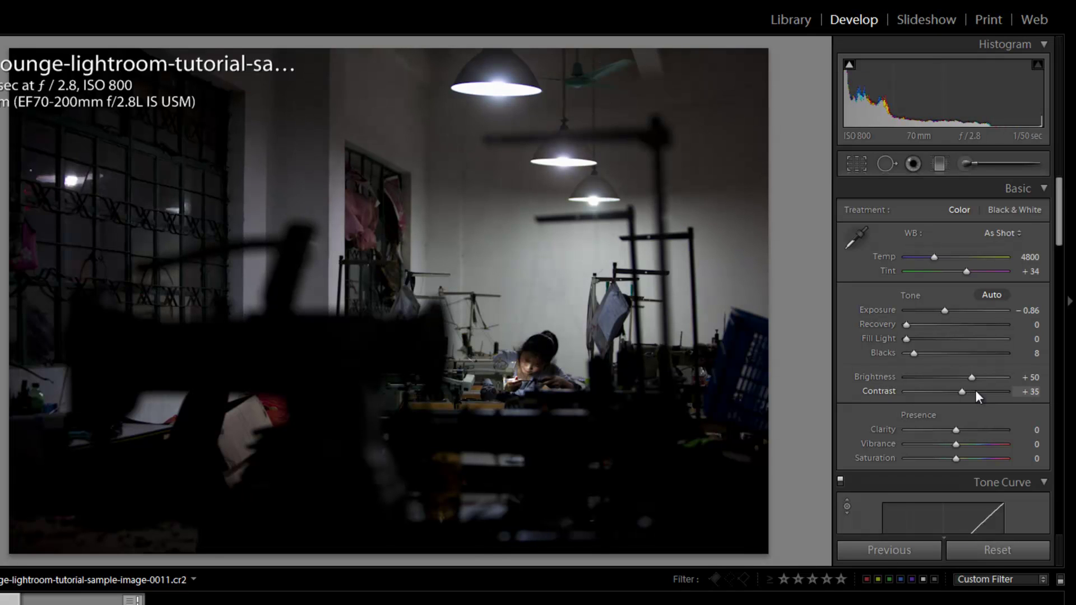
click(973, 431)
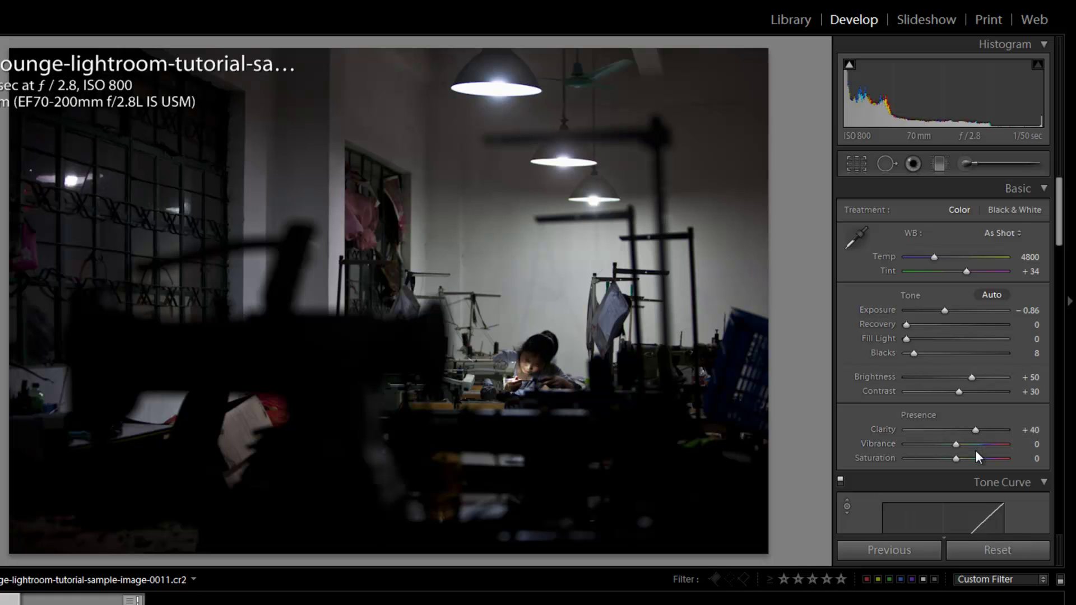
- Set the workshop photo's Vibrance to +30
click(974, 445)
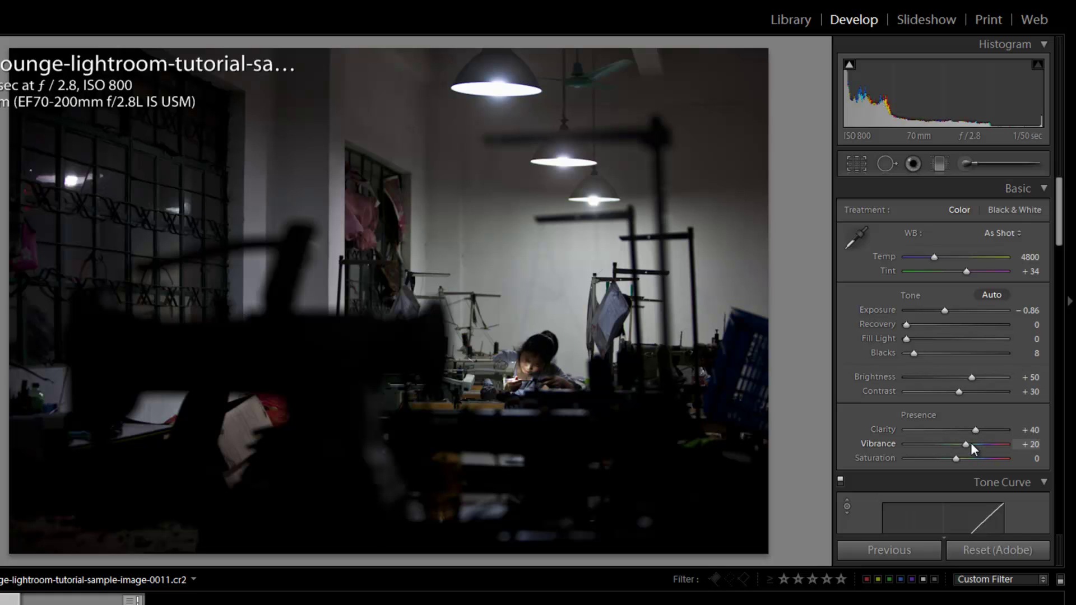
click(971, 444)
click(970, 443)
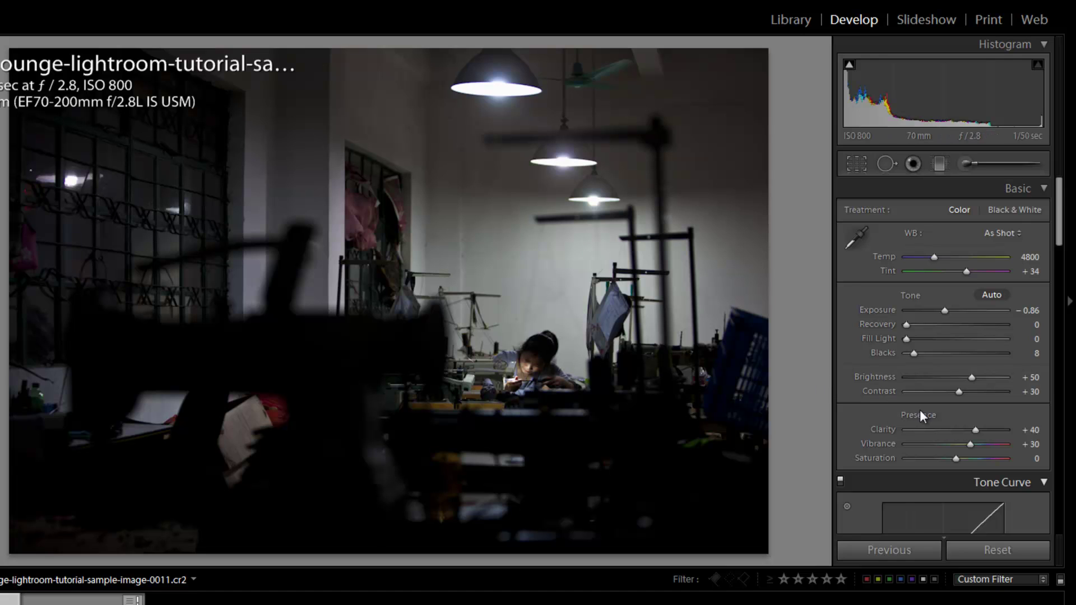
- Set the workshop photo's Recovery to 80 while viewing the seamstress up close, and raise Brightness to +60 on the whole photo
scroll(919, 415, down, 3)
click(498, 384)
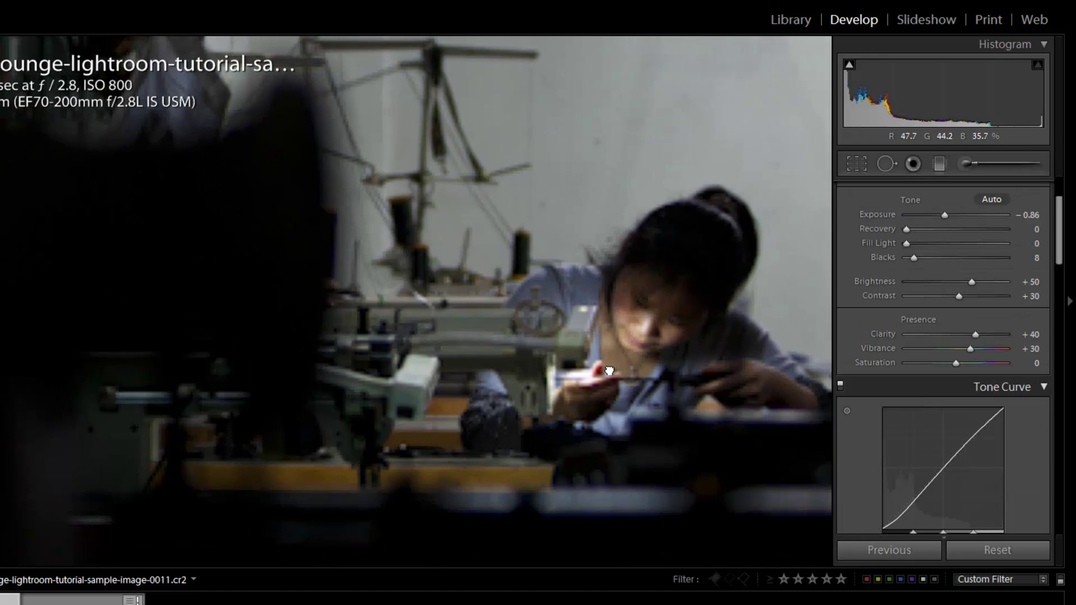
drag(609, 371, 525, 399)
scroll(925, 316, up, 3)
key(shift+Up)
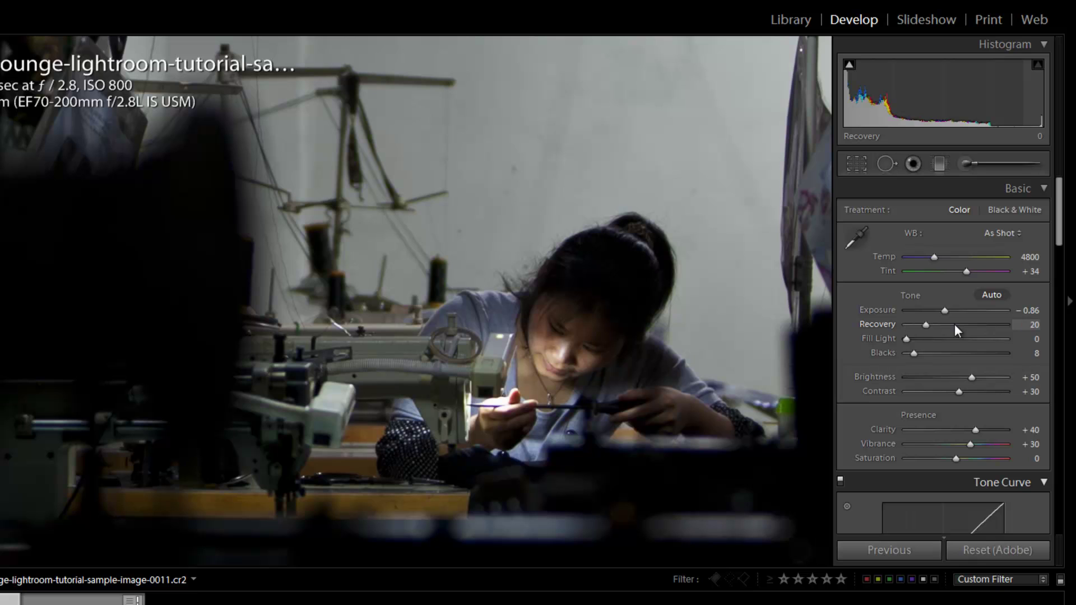
scroll(956, 327, up, 4)
scroll(959, 321, up, 4)
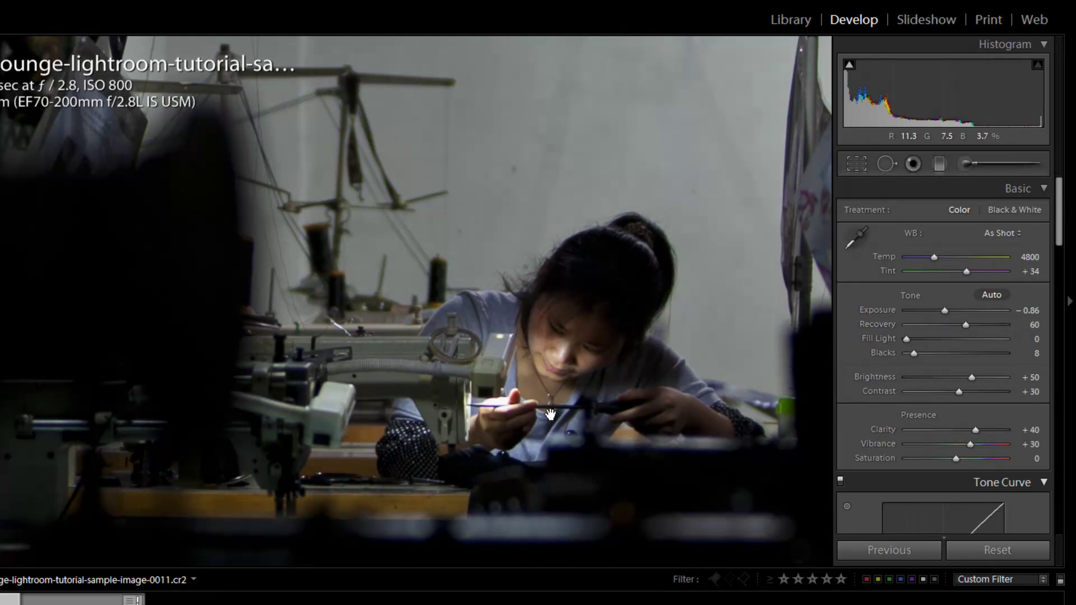
drag(593, 398, 462, 380)
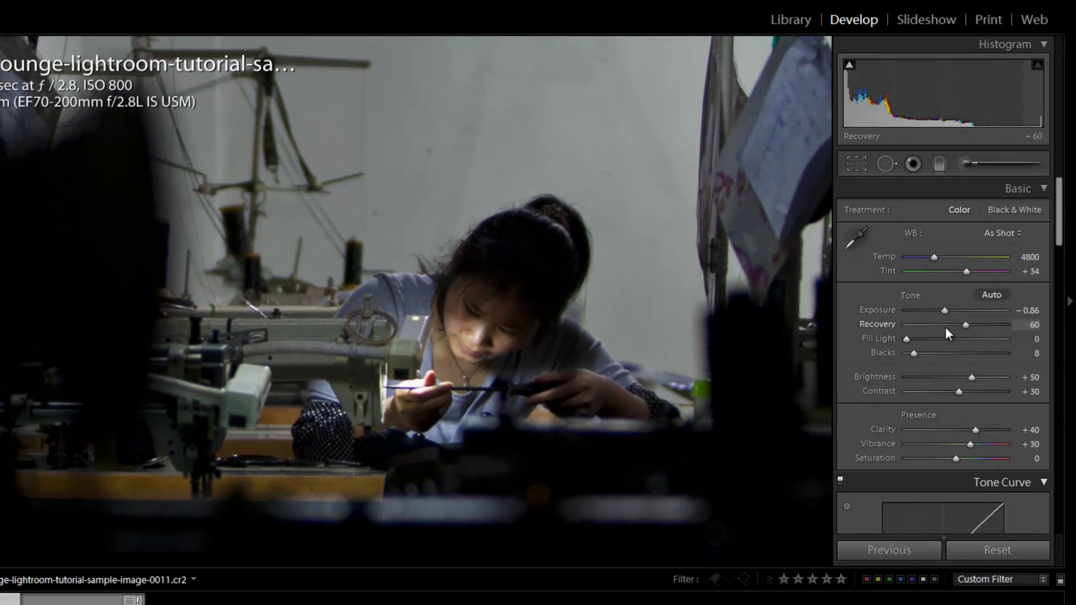
scroll(967, 327, up, 4)
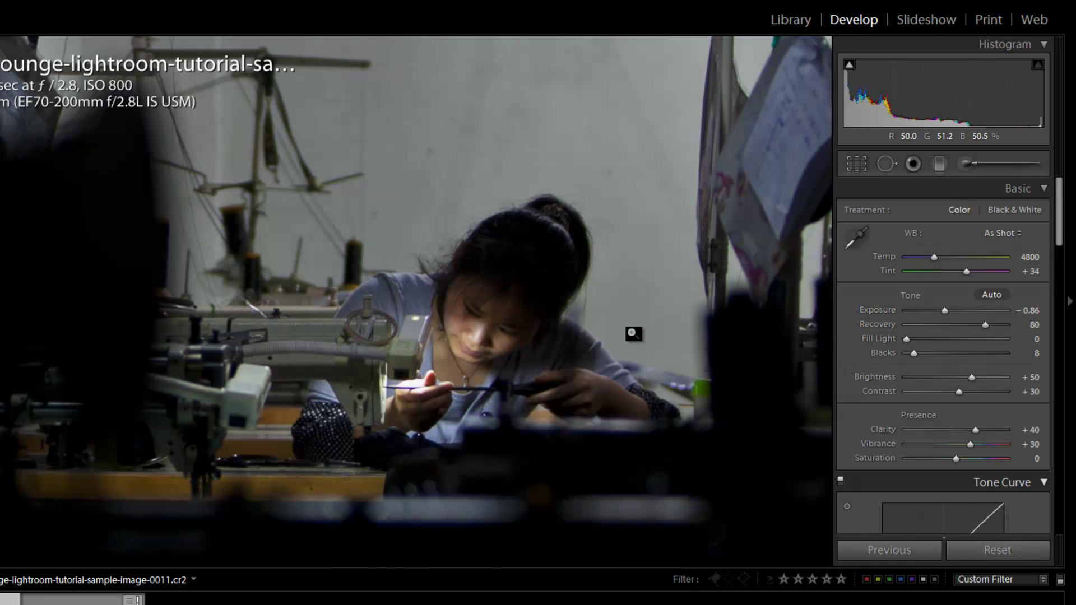
click(631, 331)
scroll(991, 381, up, 1)
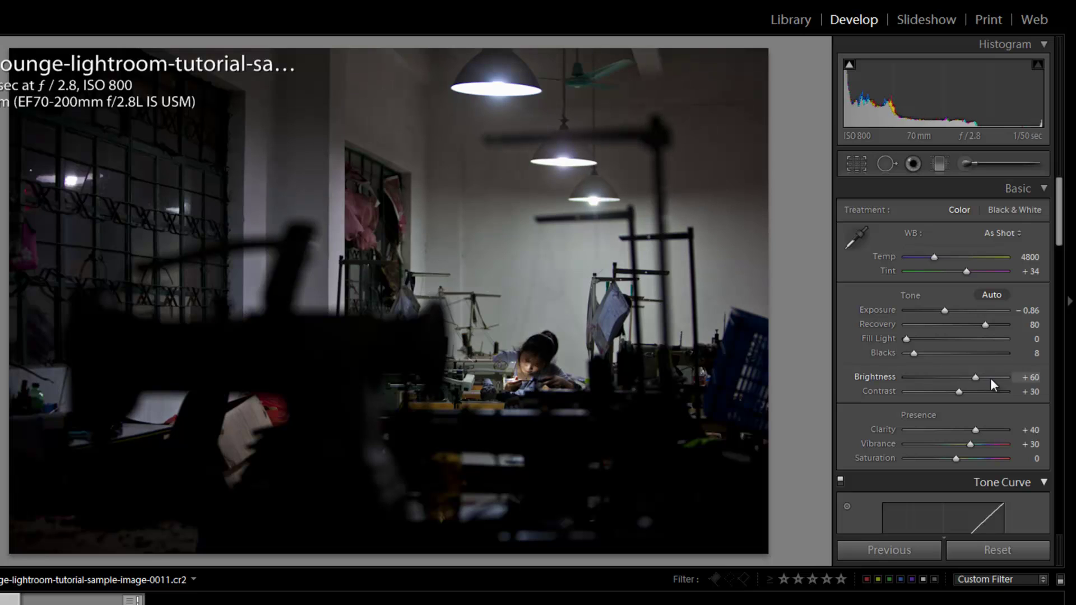
scroll(990, 378, down, 10)
scroll(991, 378, up, 5)
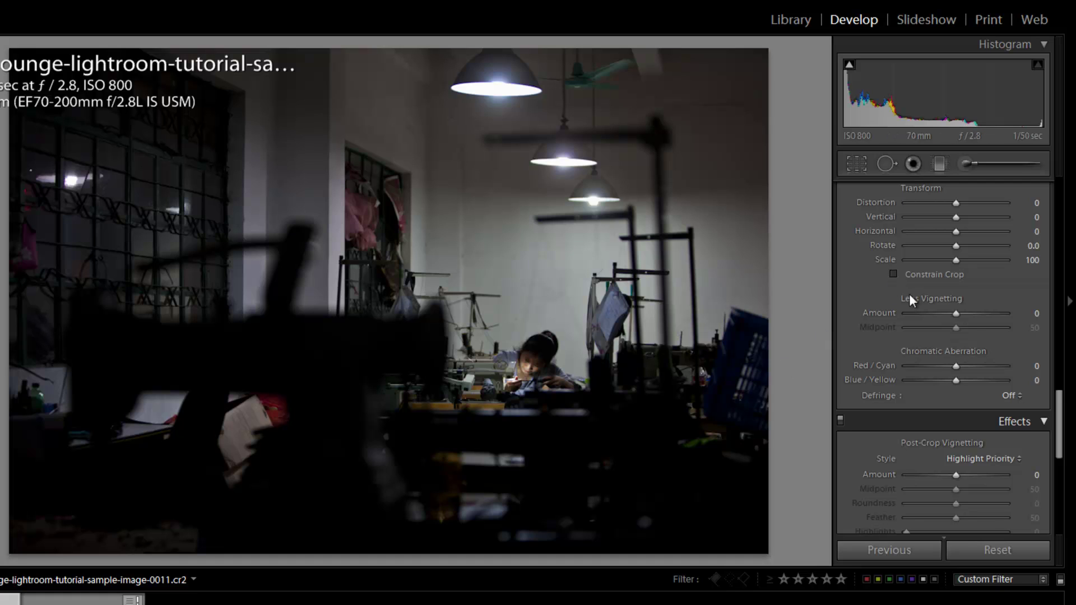
key(shift)
key(ctrl)
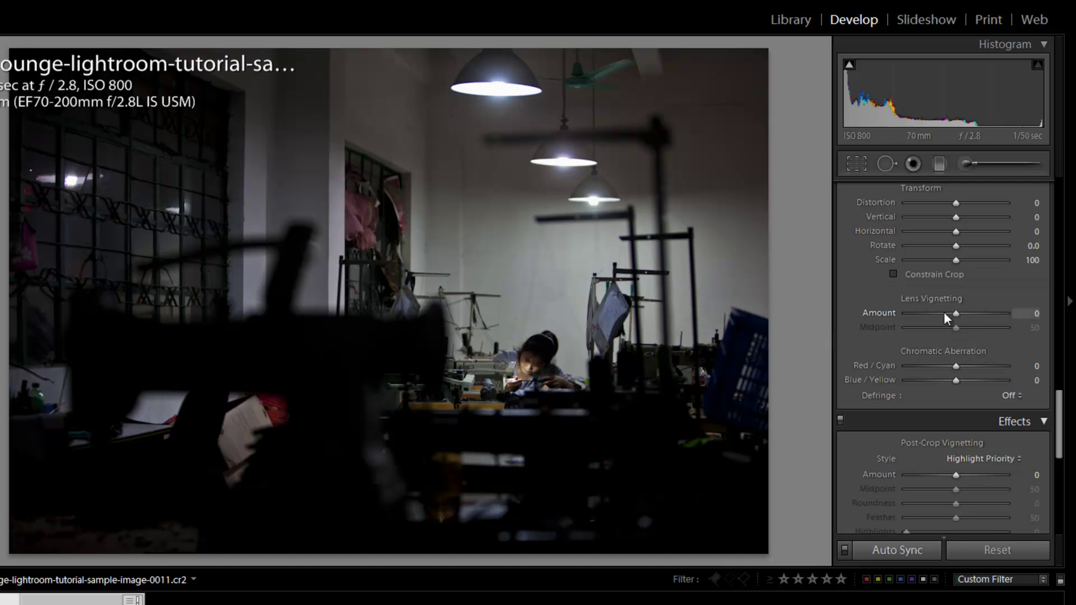
ctrl+click(79, 598)
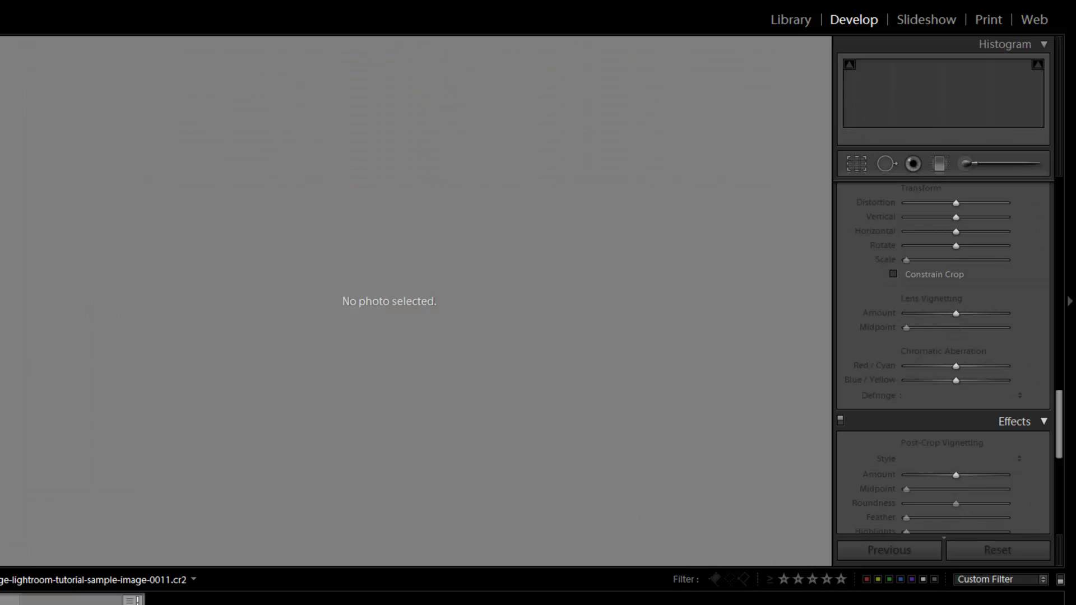
click(79, 599)
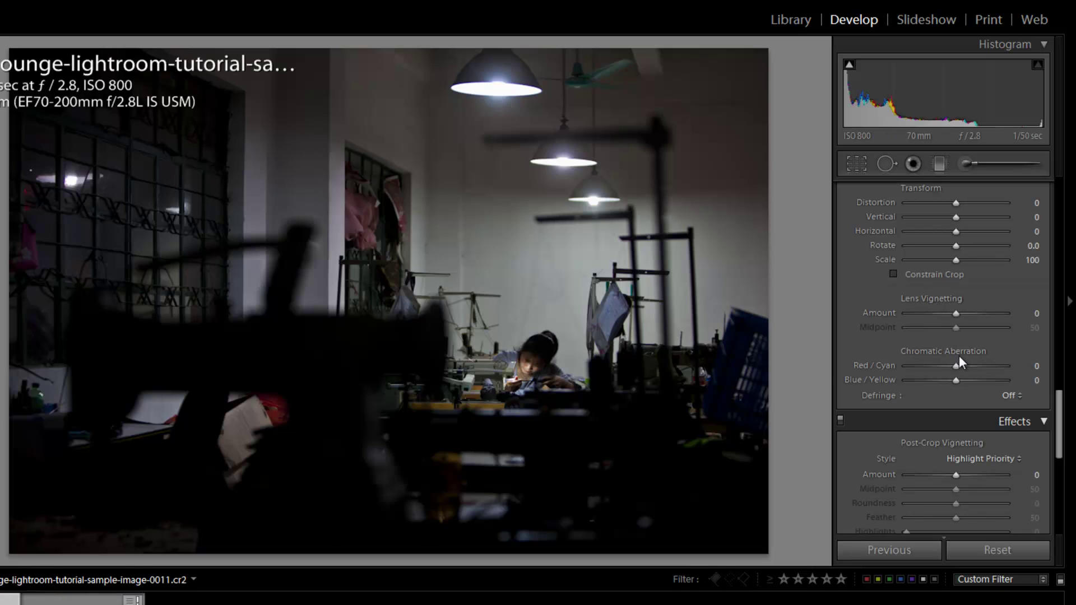
- Darken the workshop photo's edges with Lens Vignetting at Amount -100 and Midpoint 35
key(shift+Down)
key(shift+Down)
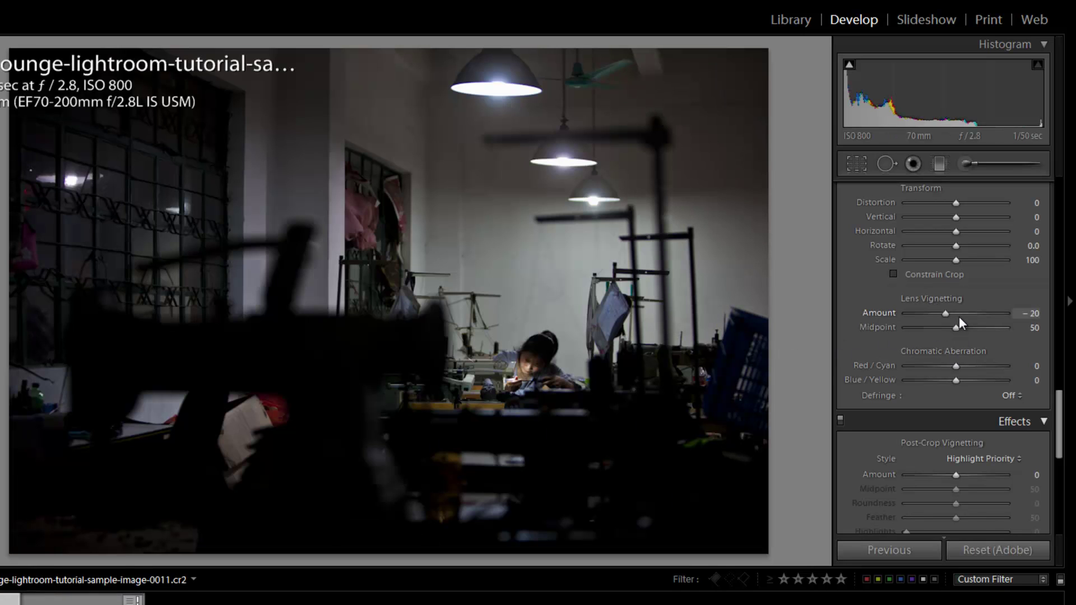
key(shift+Down)
key(shift+Down)
key(shift+Down)
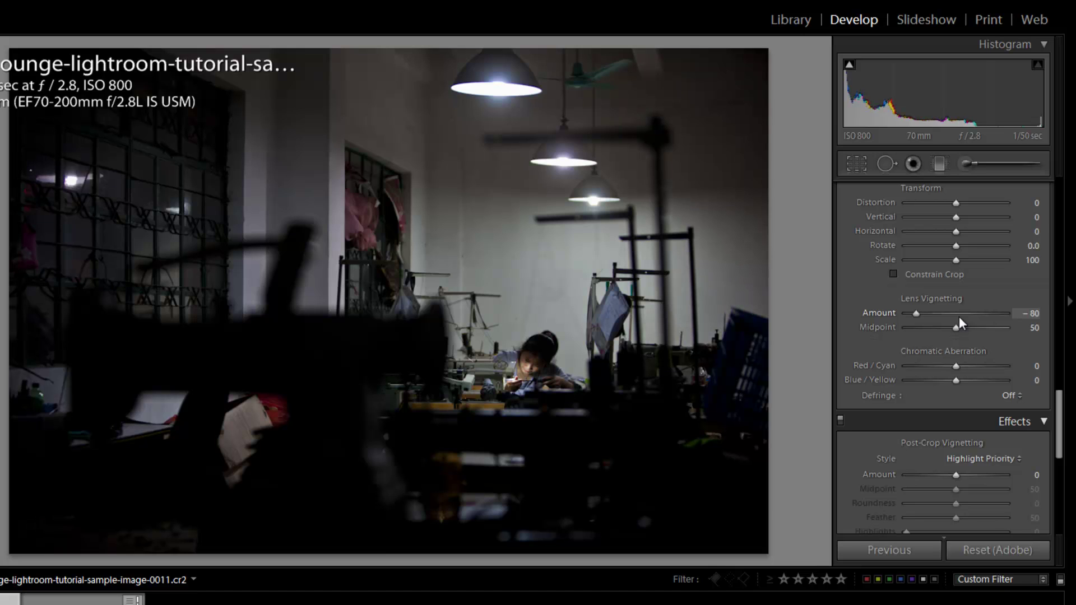
click(933, 327)
drag(933, 328, 939, 333)
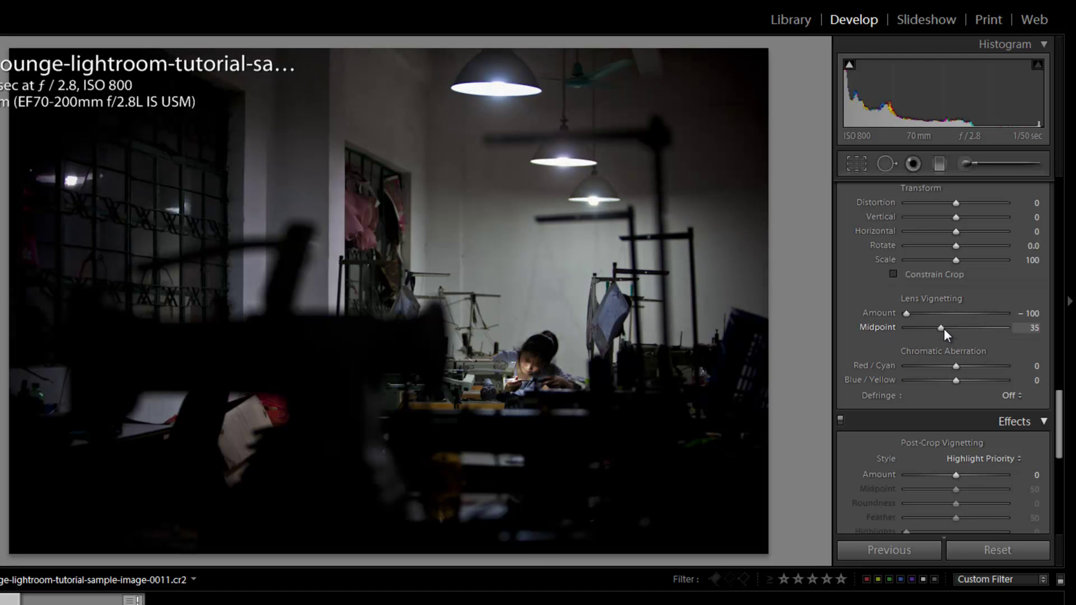
- Set the workshop photo's white balance by sampling the neutral grey wall above the seamstress, and check her up close
scroll(908, 417, up, 15)
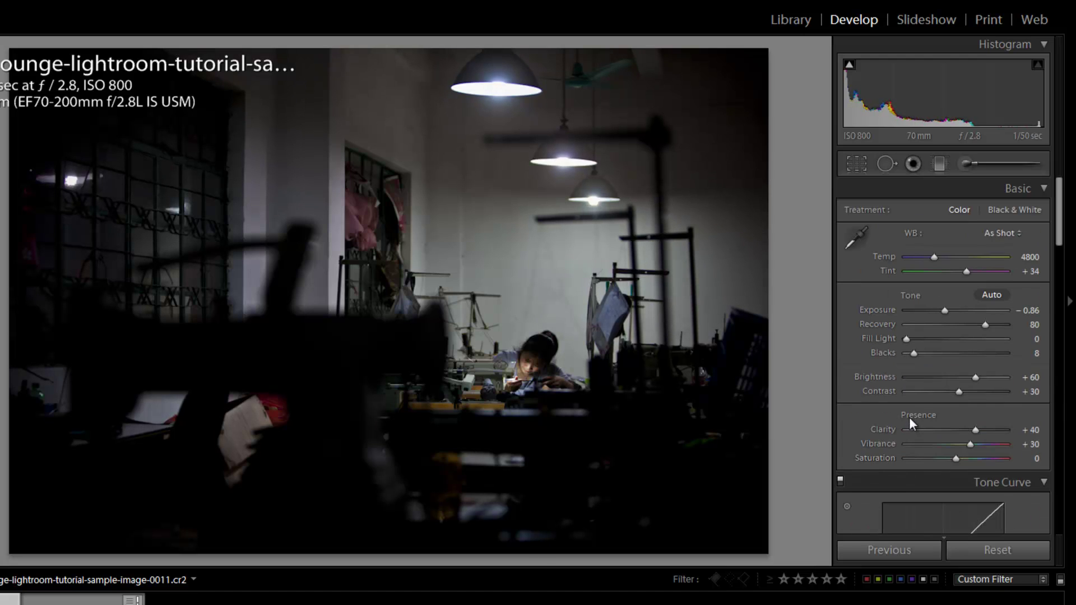
click(560, 367)
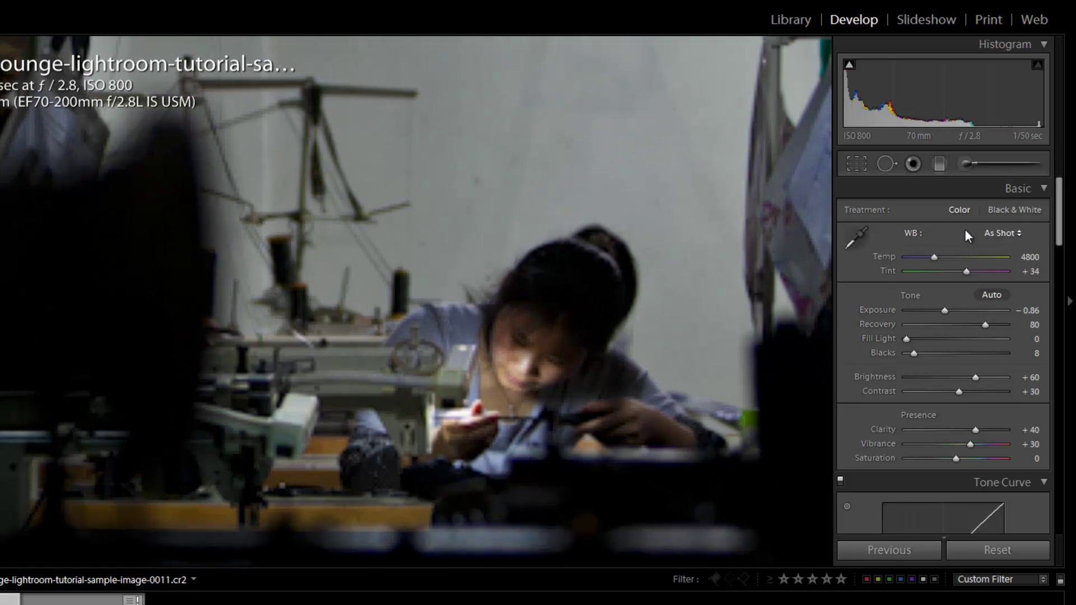
drag(550, 352, 433, 297)
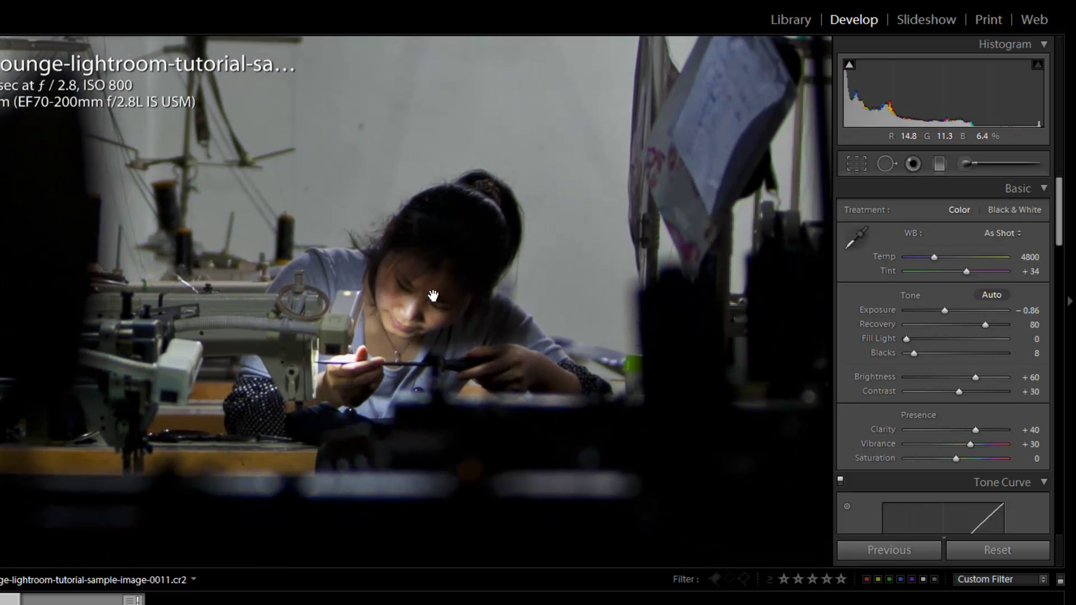
click(438, 199)
click(569, 300)
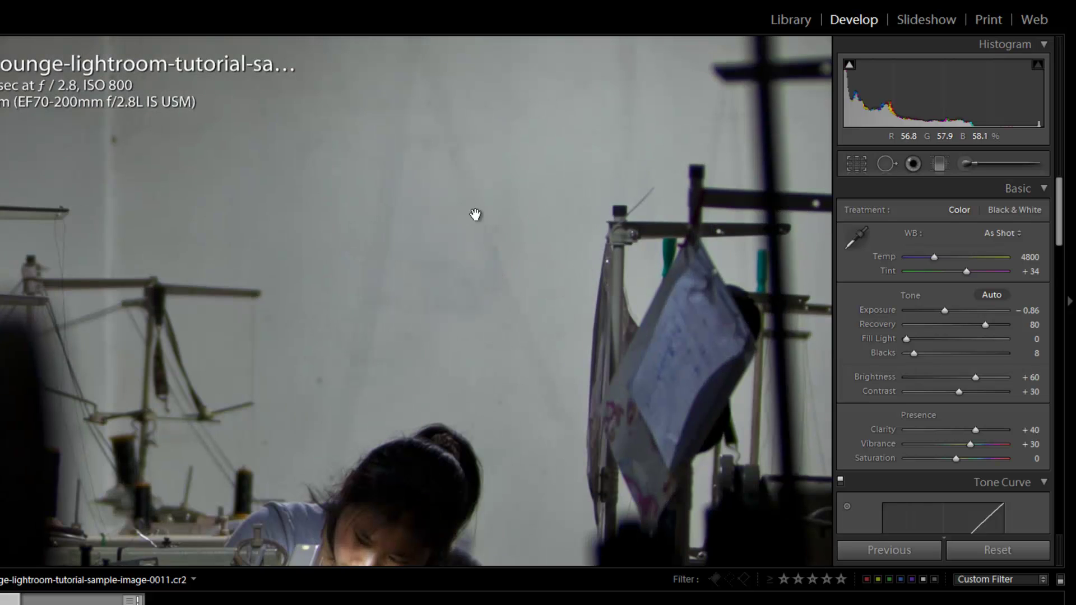
key(w)
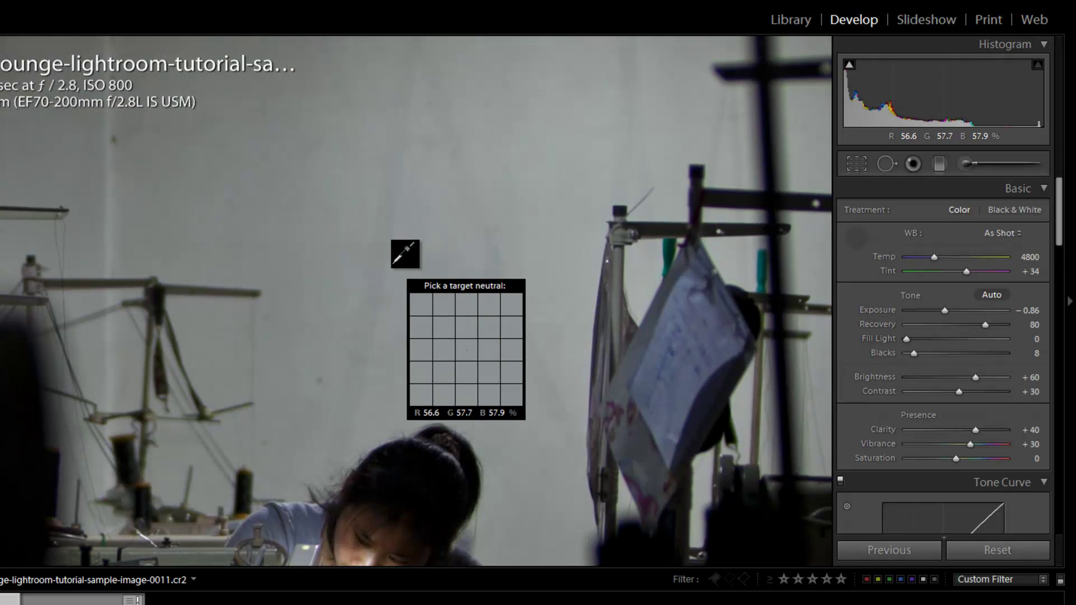
click(400, 297)
drag(464, 542, 470, 342)
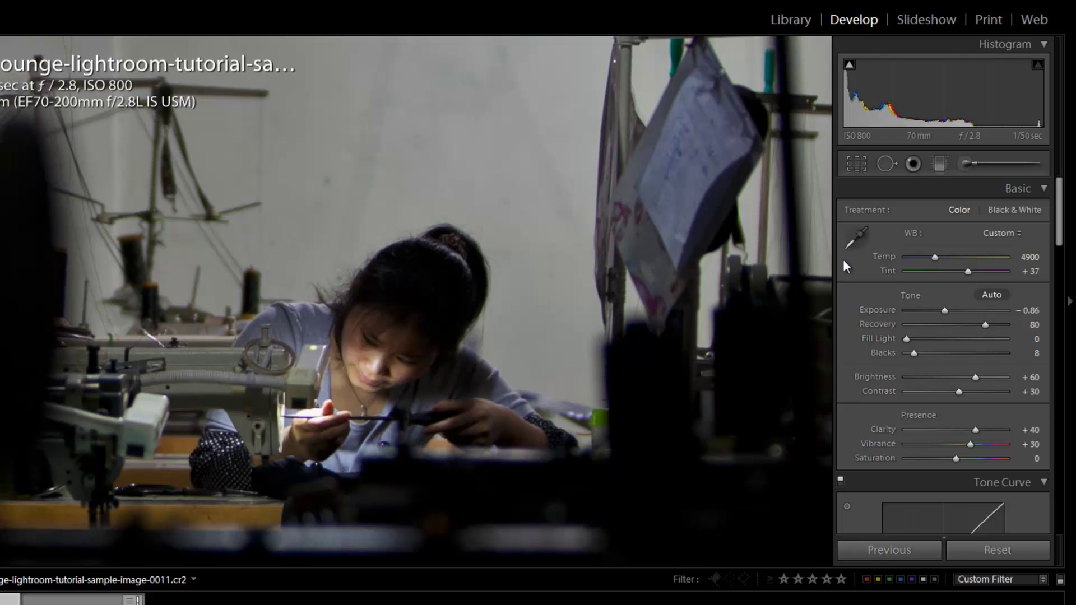
- Set the workshop photo's Tint to +47 and return to the whole photo
key(Up)
key(Up)
key(Down)
click(529, 233)
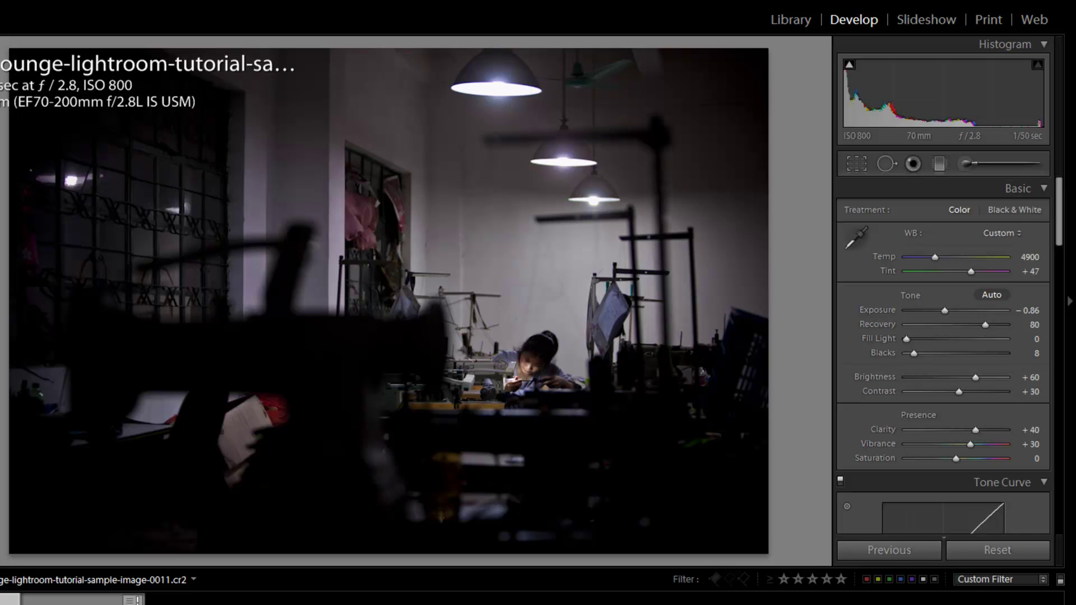
- Create a snapshot of the workshop photo named Color Corrected
key(ctrl+n)
text(Color Corrected)
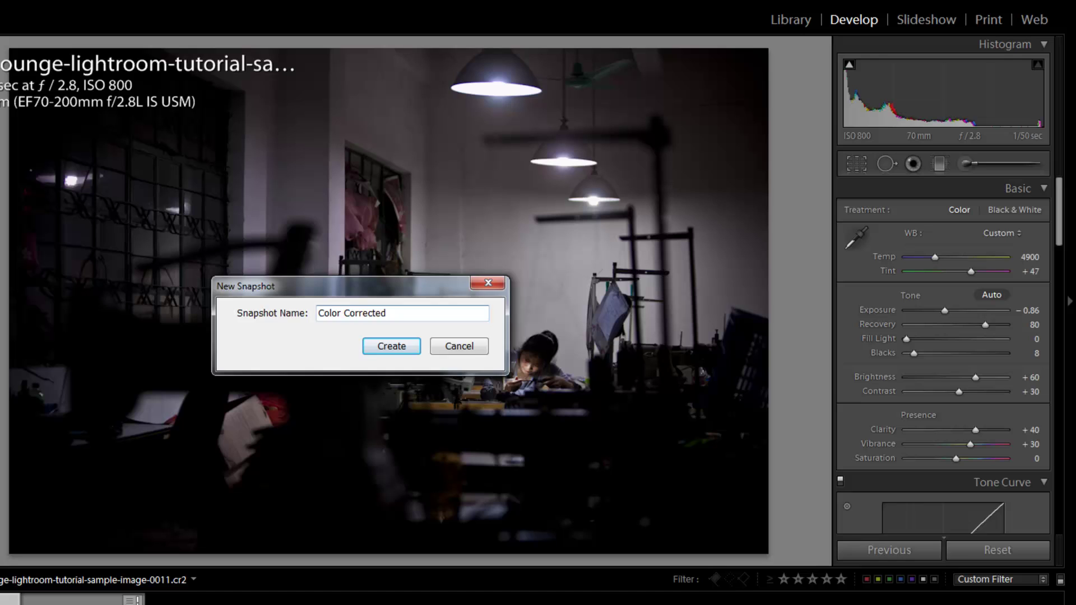
key(Return)
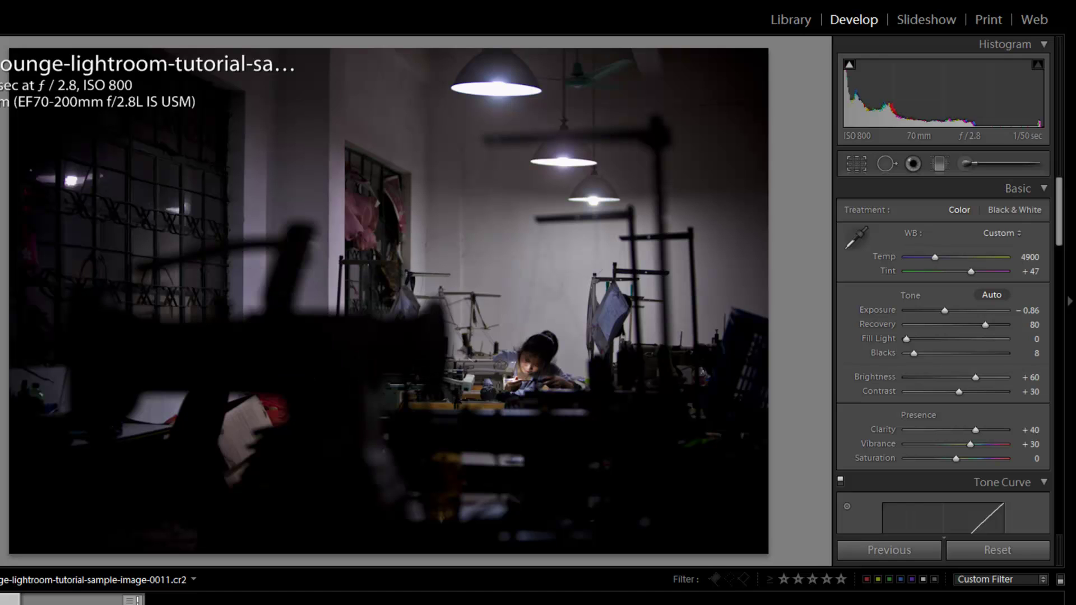
- Compare the workshop photo's before and after versions and raise its Brightness to +65
key(backslash)
key(backslash)
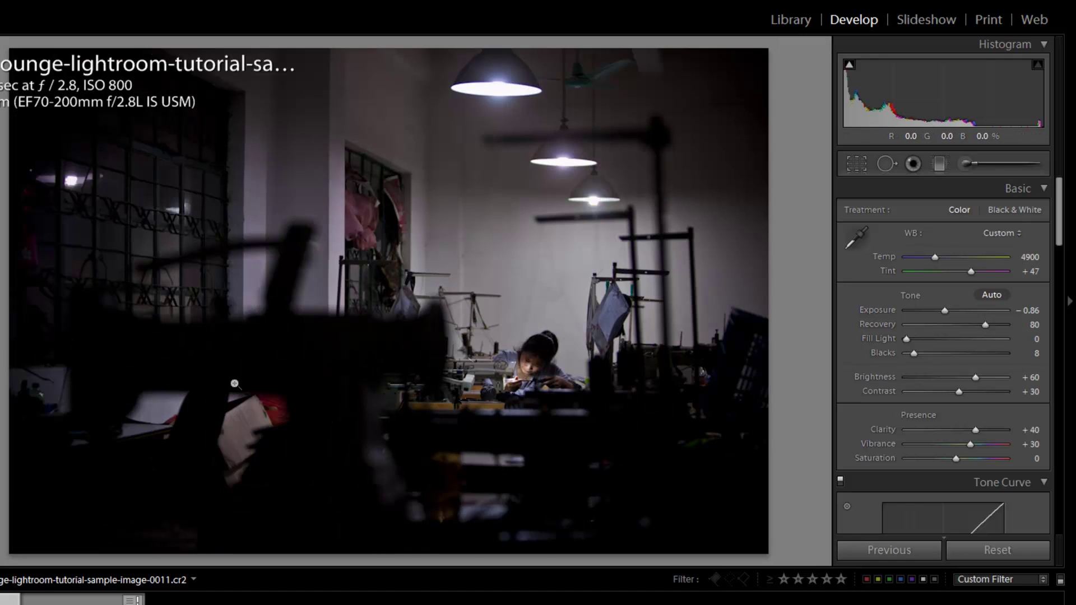
key(backslash)
key(backslash)
key(Up)
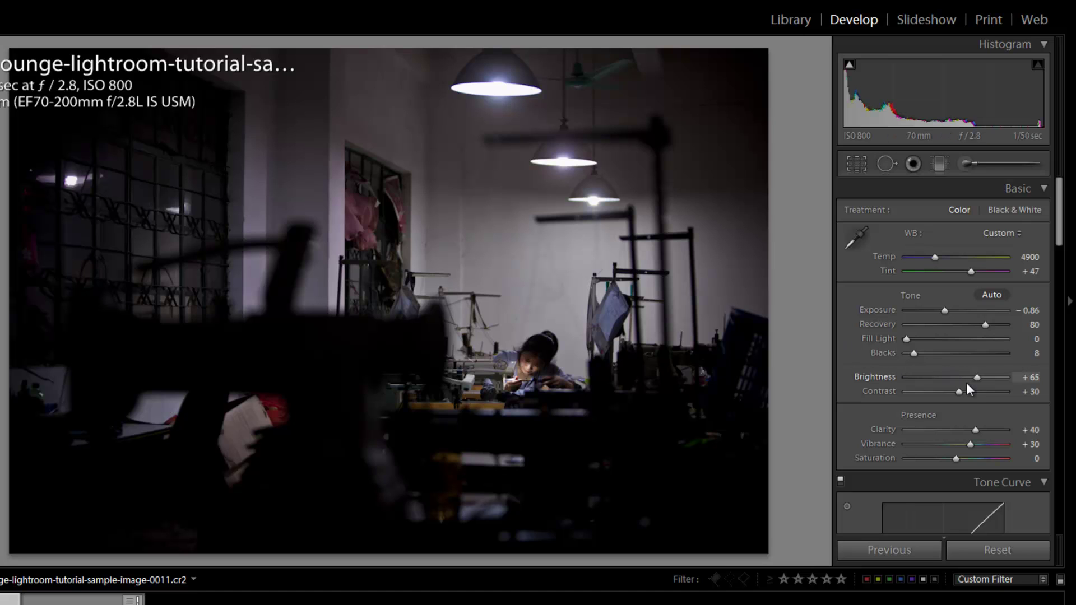
key(Down)
- Sharpen the workshop photo with Amount 65, Radius 1.5 and Detail 35, judging it on the seamstress up close
key(z)
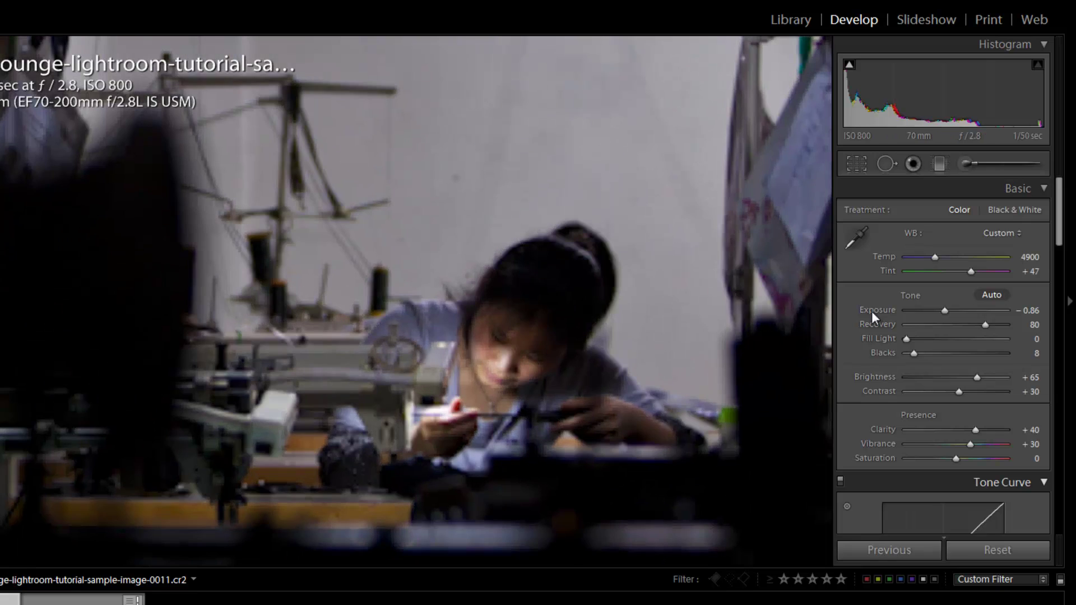
scroll(952, 301, down, 10)
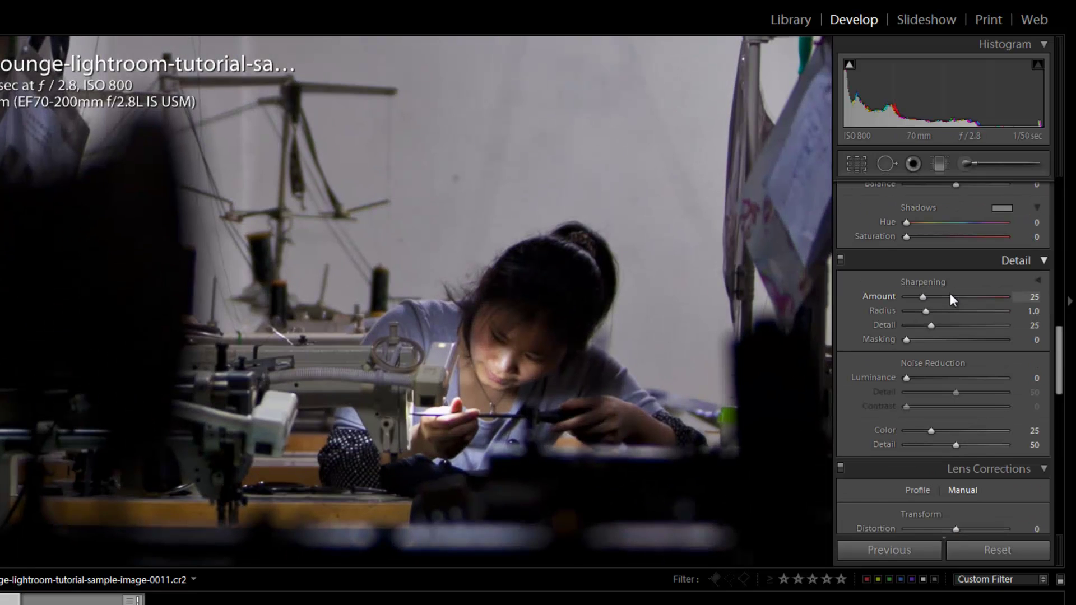
drag(519, 370, 430, 336)
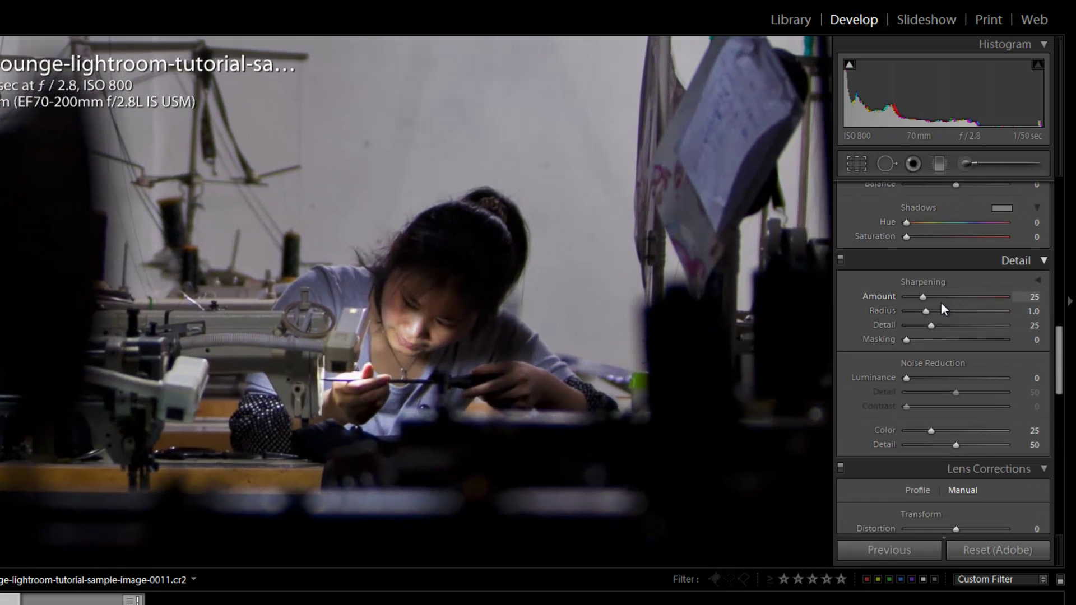
drag(943, 310, 945, 313)
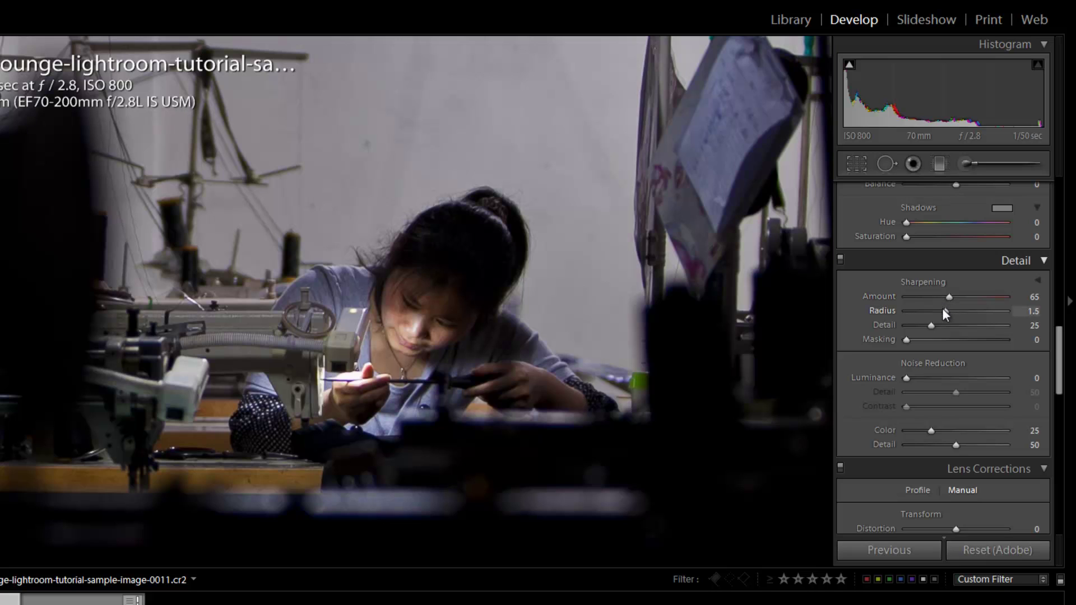
click(947, 325)
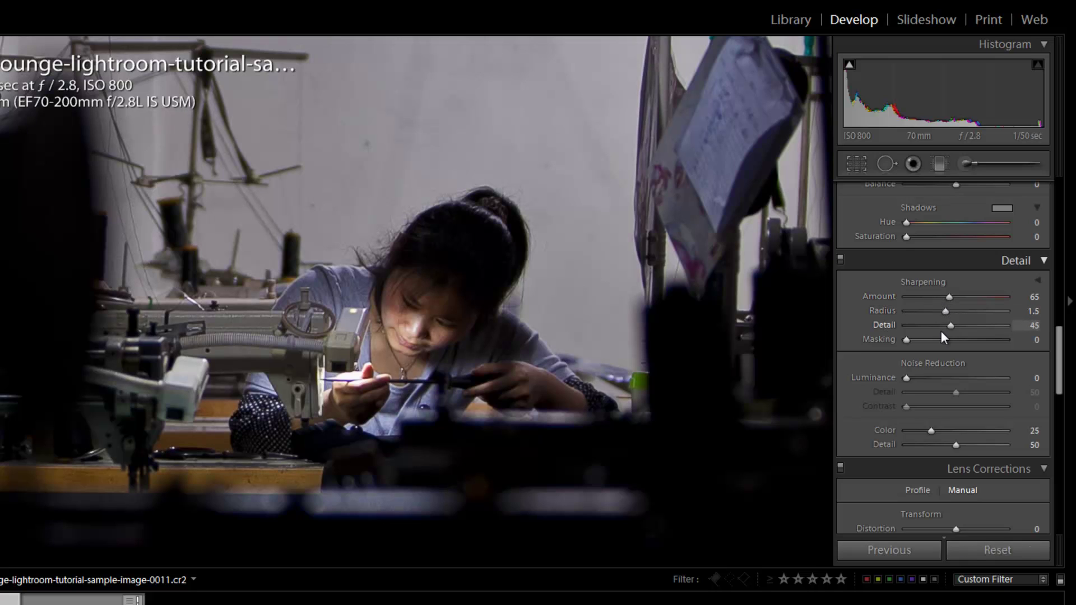
click(941, 328)
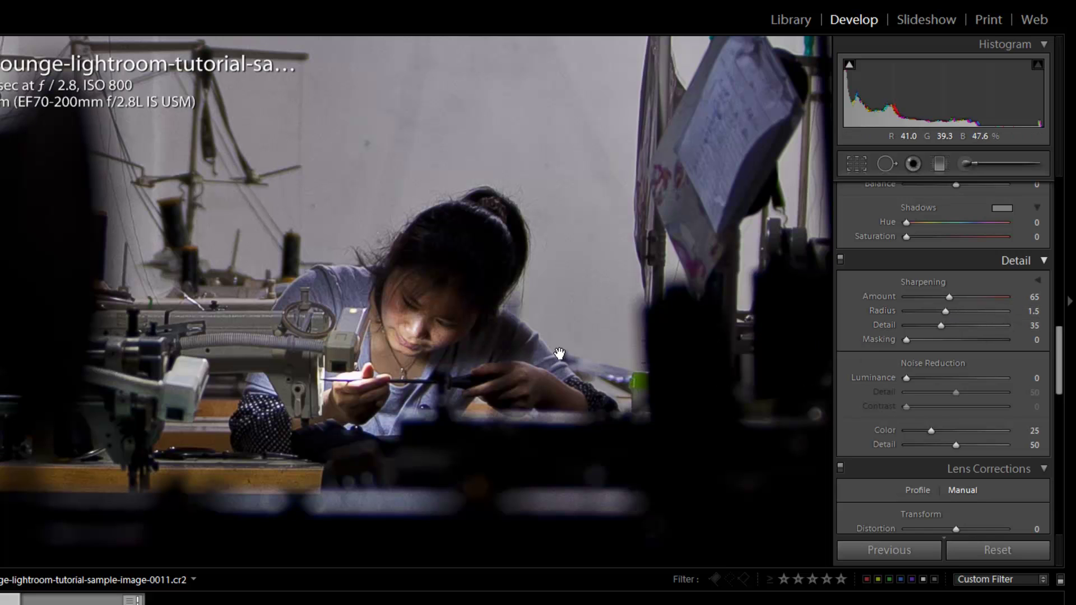
click(722, 384)
- Update the Color Corrected snapshot with the workshop photo's current settings
scroll(1048, 200, up, 8)
right_click(62, 298)
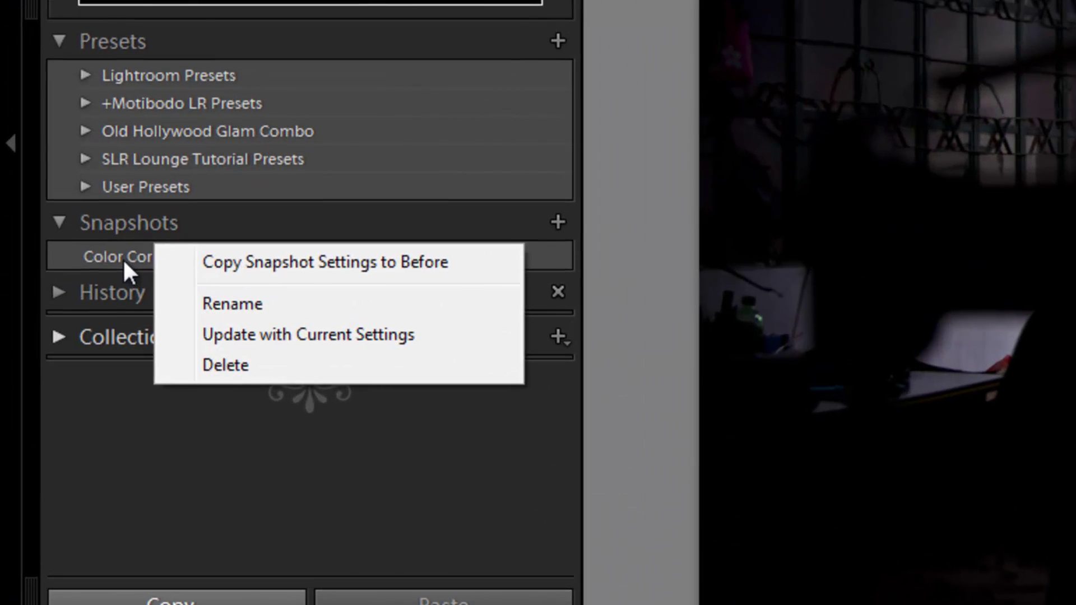
right_click(123, 254)
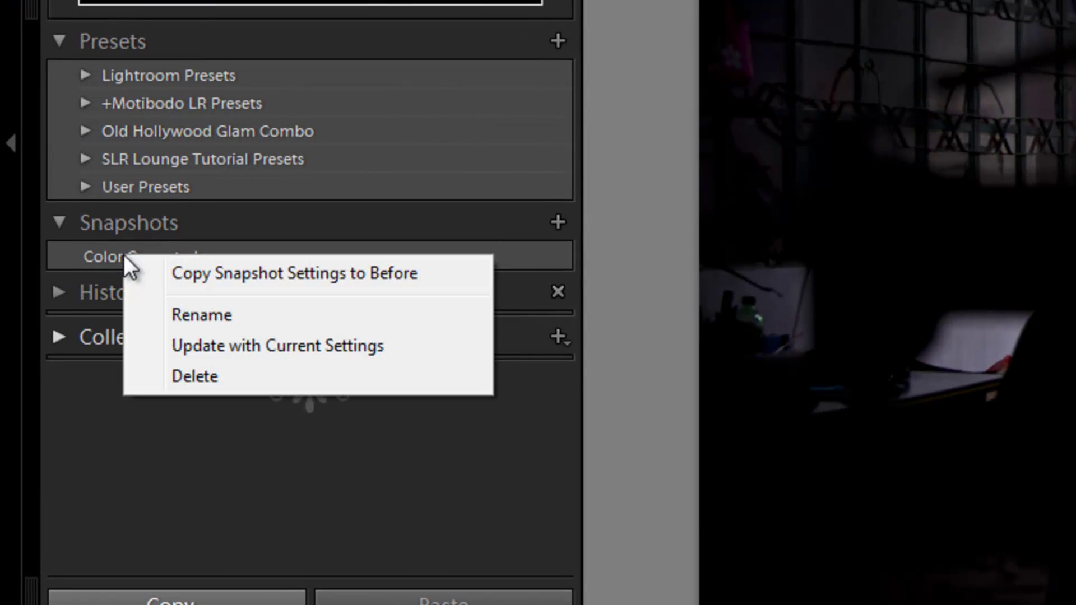
click(187, 348)
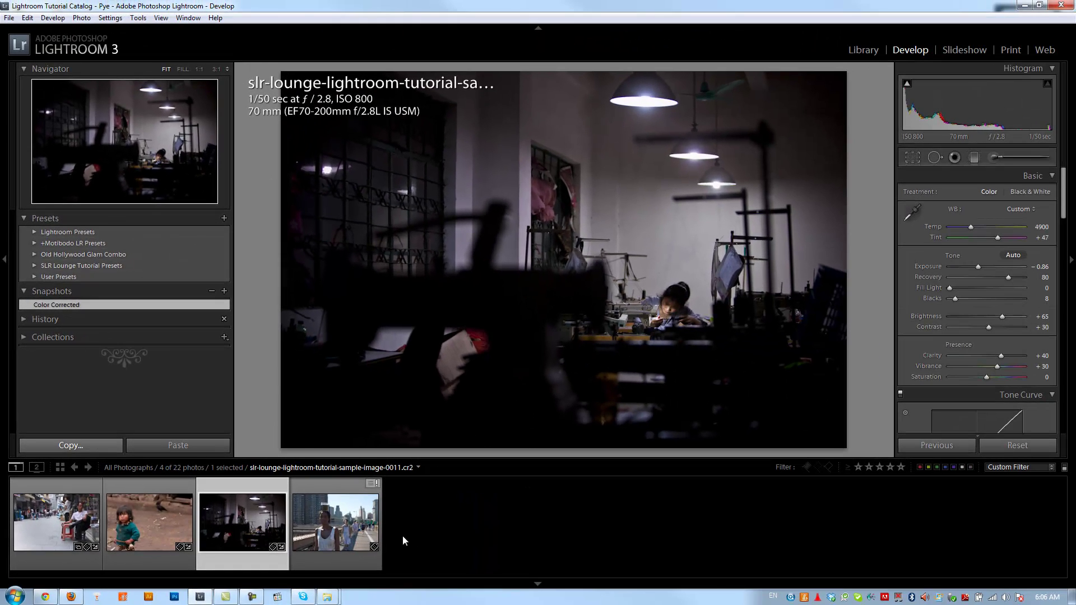
- Open the next photo, the women on the bridge, and raise its Brightness to +100
key(Right)
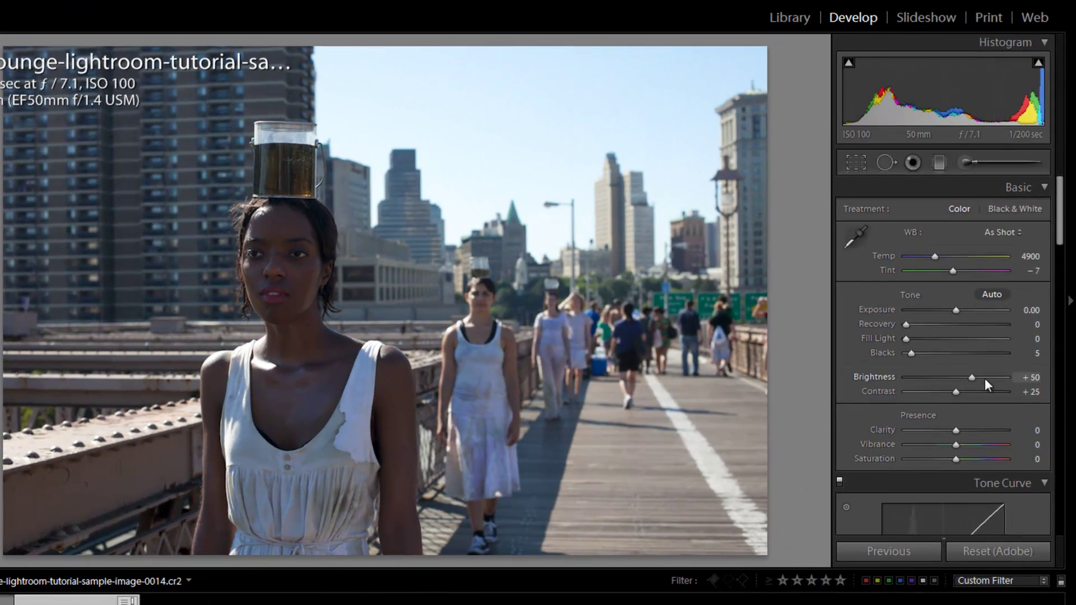
key(Up)
key(Up)
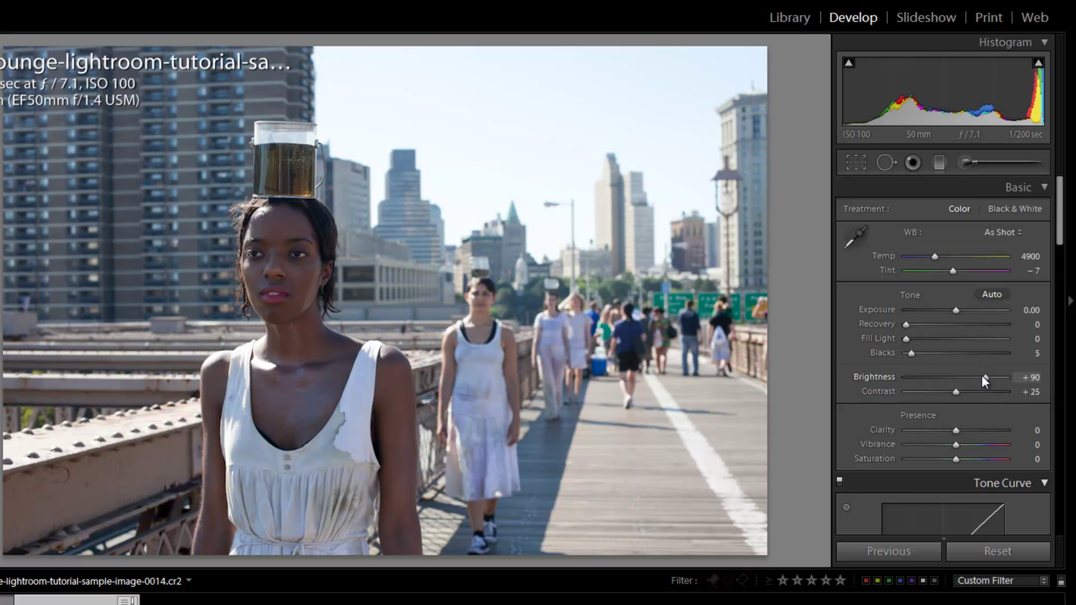
key(shift+Up)
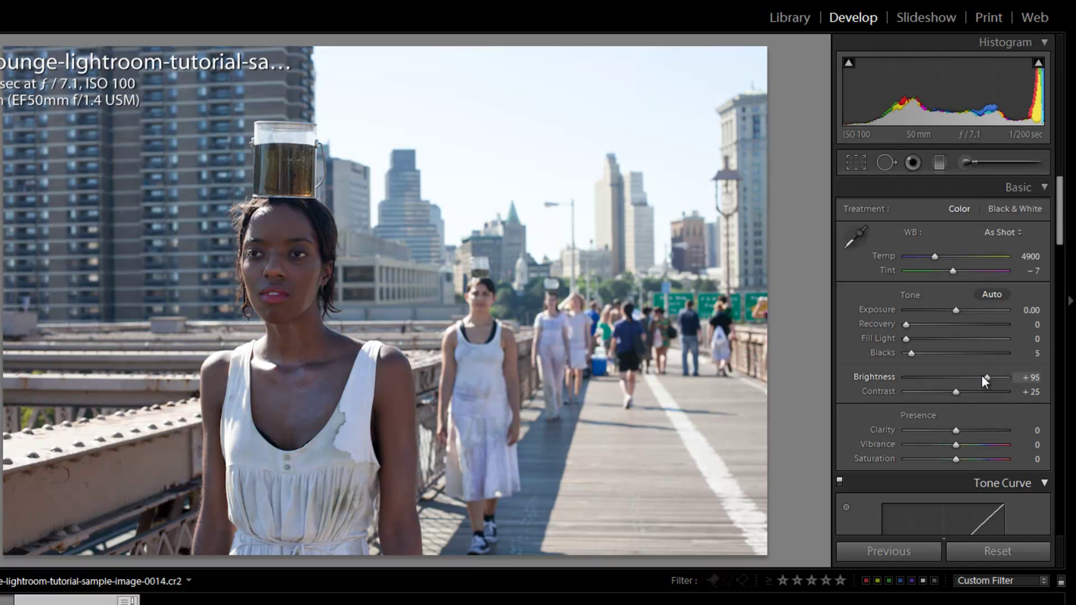
key(Up)
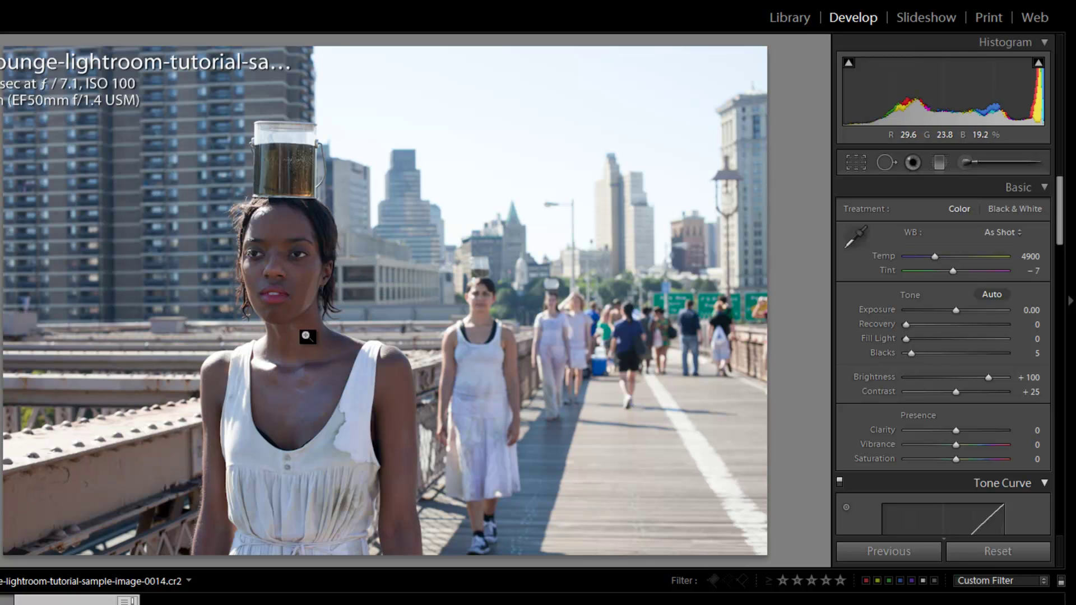
- Try a white balance sampled from the front woman's white dress, undo it, and try the Auto white balance
click(859, 236)
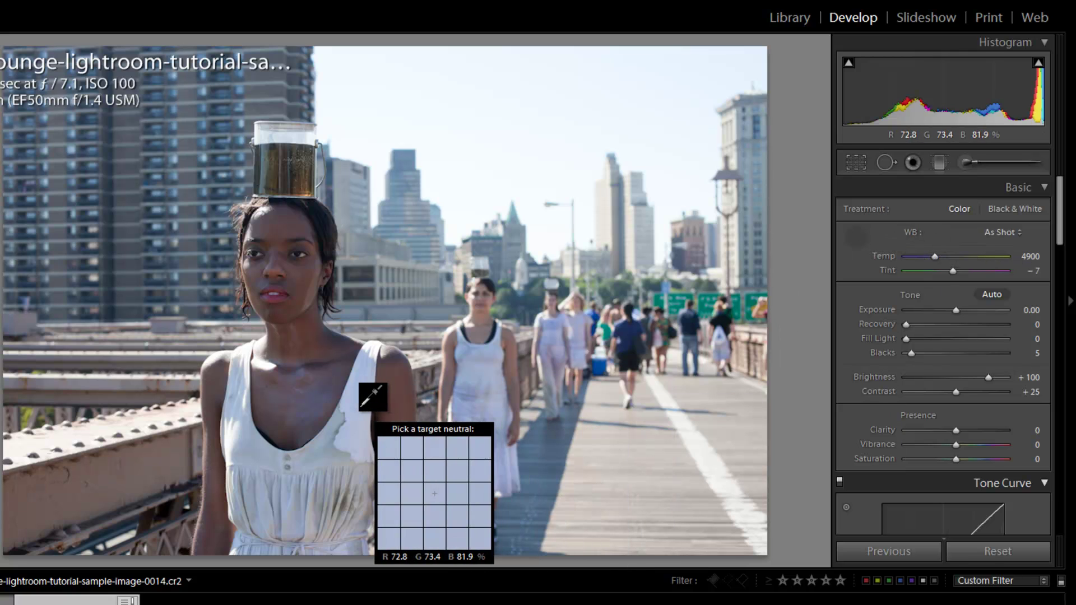
click(365, 398)
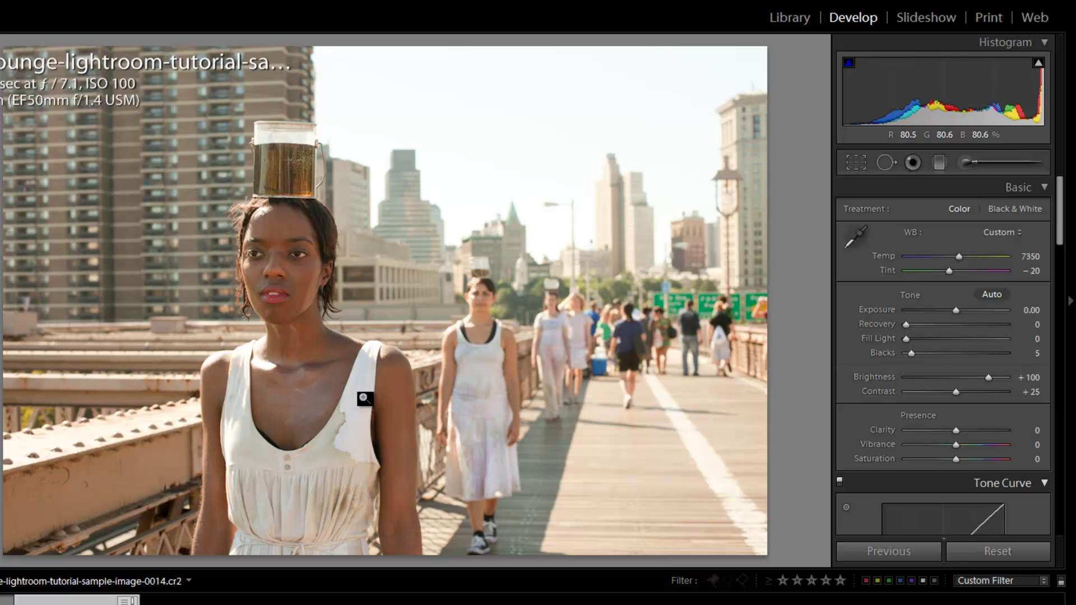
key(ctrl+z)
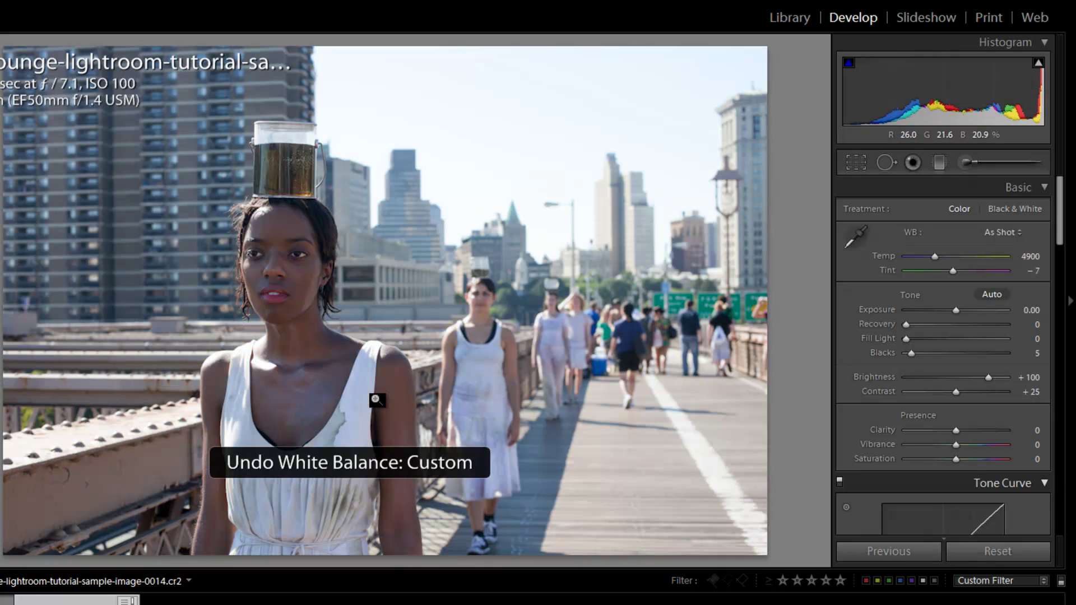
click(984, 230)
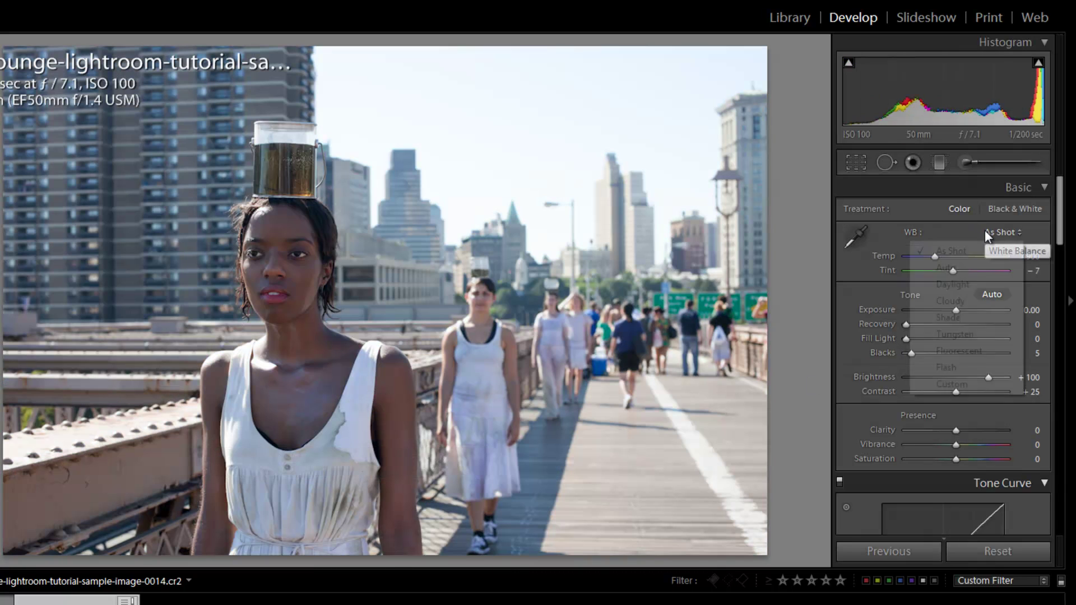
click(966, 269)
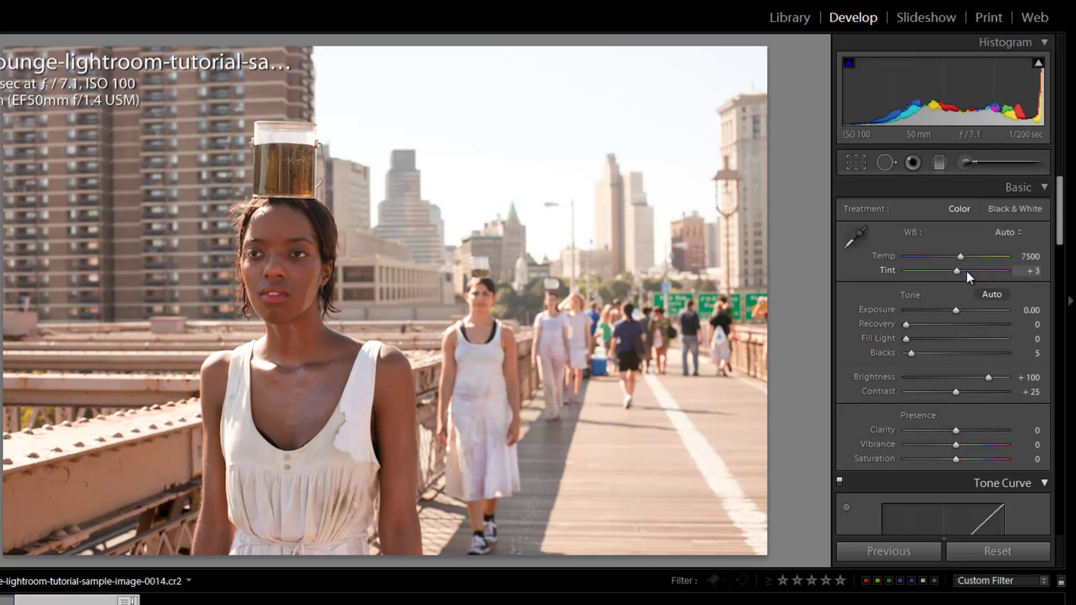
- Apply the Daylight white balance to the bridge photo and lower its Tint to 0
click(1004, 233)
click(969, 285)
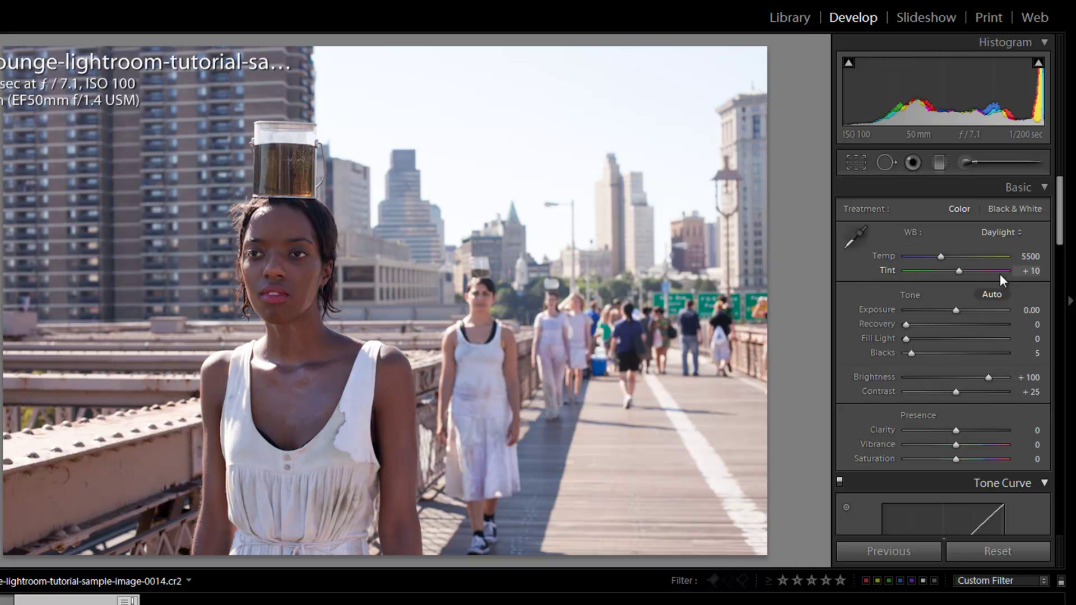
key(Down)
key(Down)
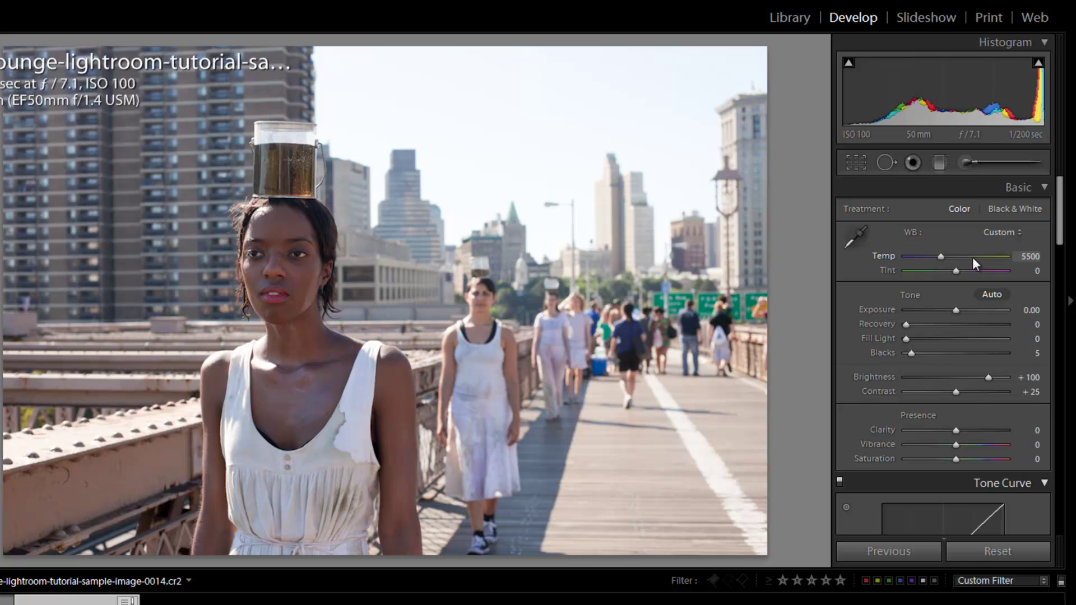
- Fine-tune the bridge photo's white balance to Temp 5650 and Tint +5
key(shift)
key(shift+Up)
key(shift+Up)
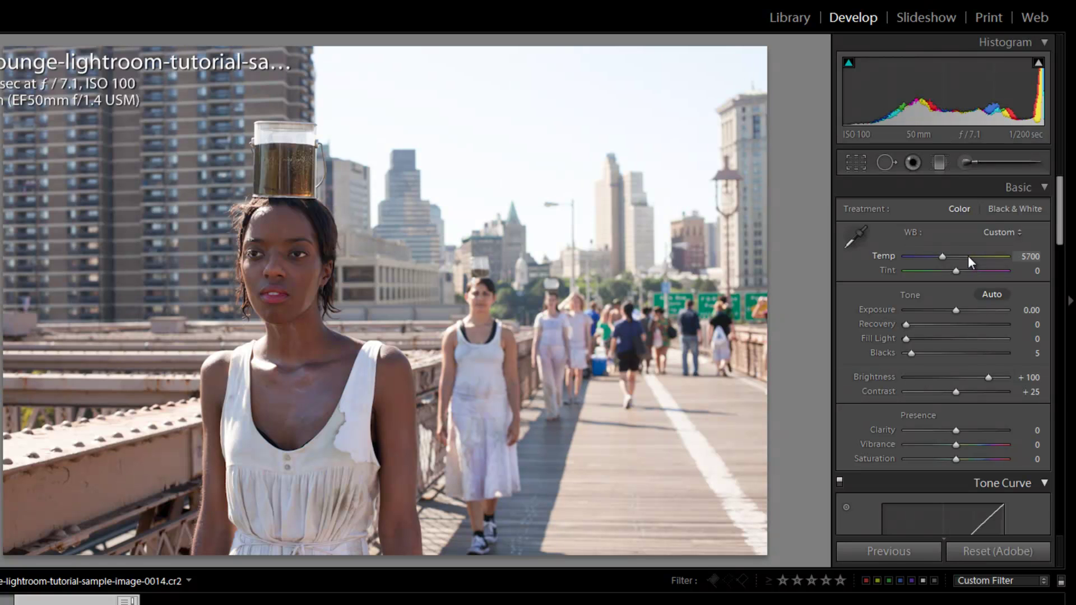
key(shift+Down)
key(shift+Down)
key(shift+Down)
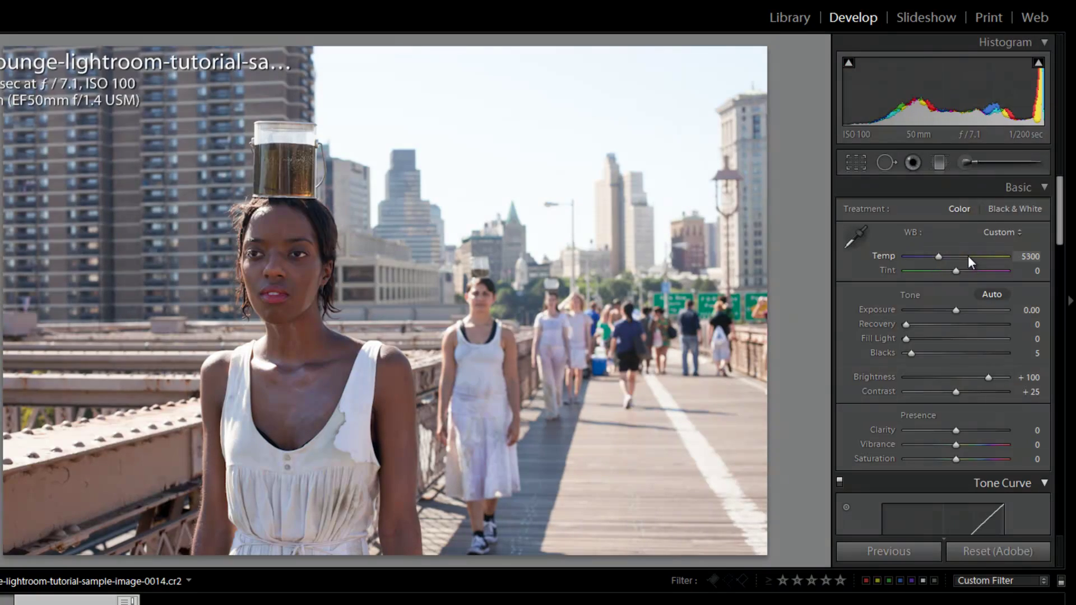
key(shift+Up)
key(shift+Up)
key(shift+Down)
key(Up)
key(shift+Up)
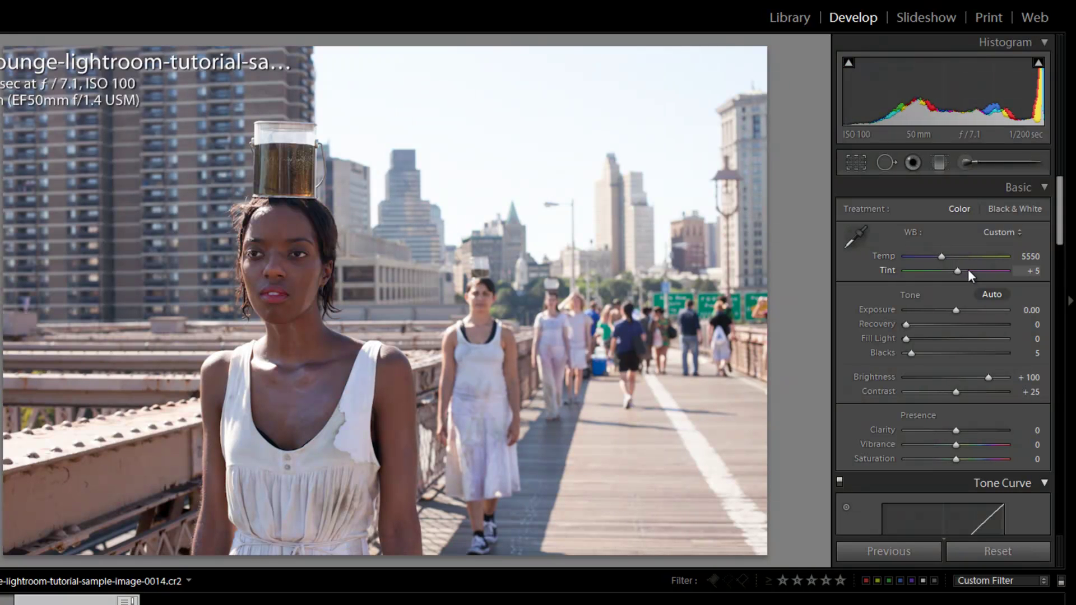
key(Up)
key(Up)
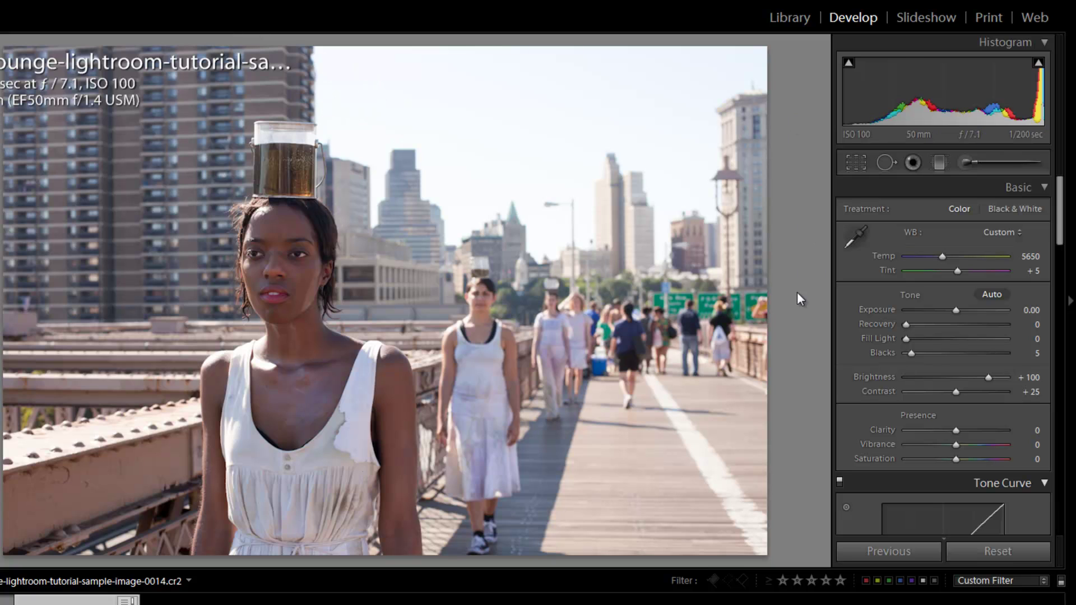
- Set the bridge photo's Recovery to 100 and Contrast to +40
click(970, 324)
drag(970, 324, 1006, 325)
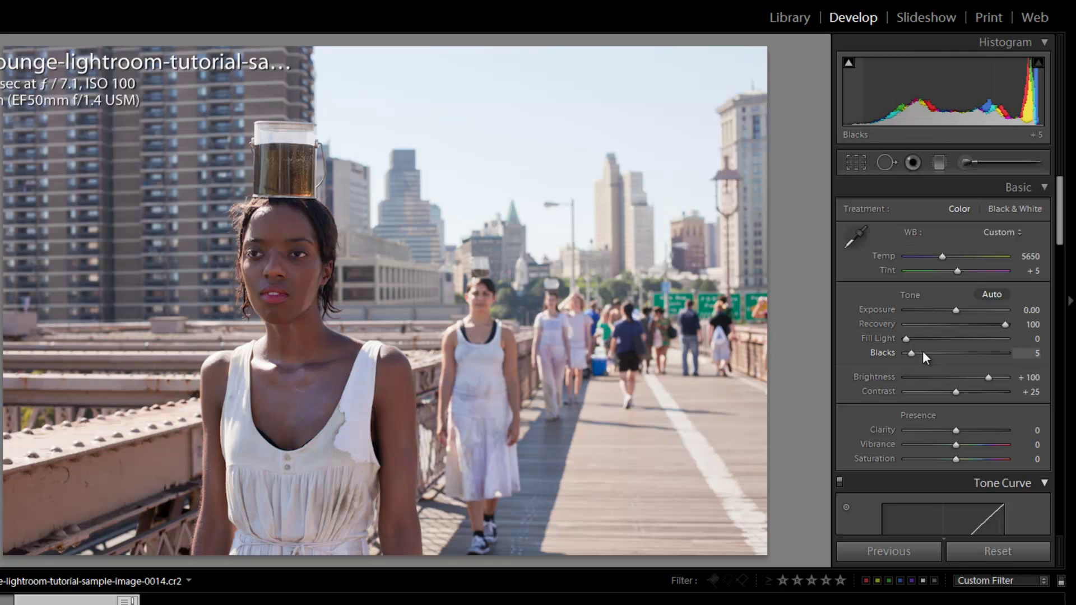
drag(955, 396, 970, 390)
key(Up)
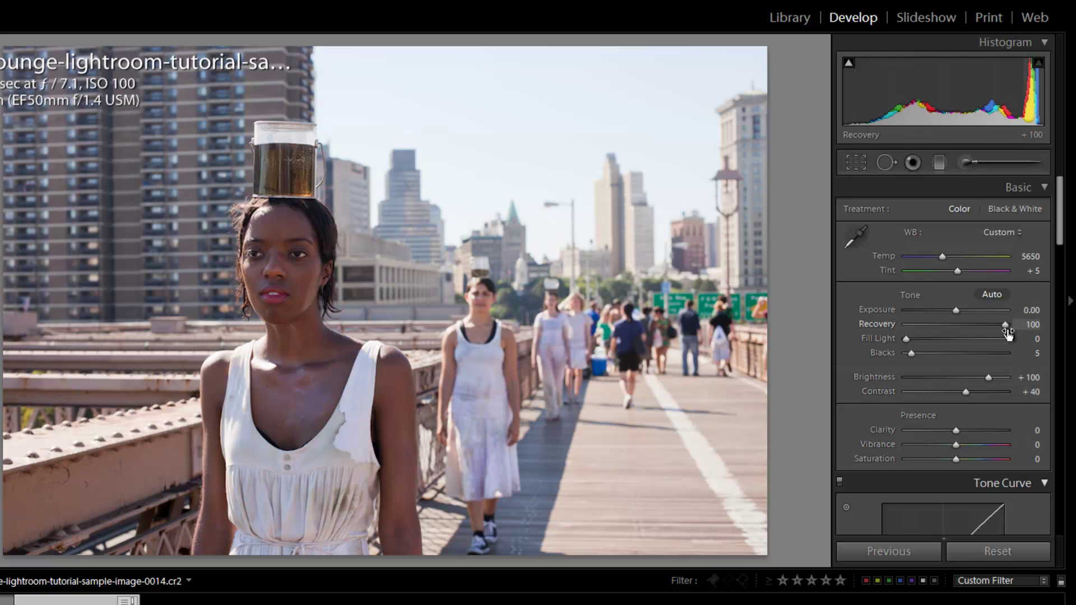
- Darken the bridge photo's edges with Lens Vignetting at Amount -40 and Midpoint 10
scroll(920, 371, down, 10)
scroll(919, 371, down, 10)
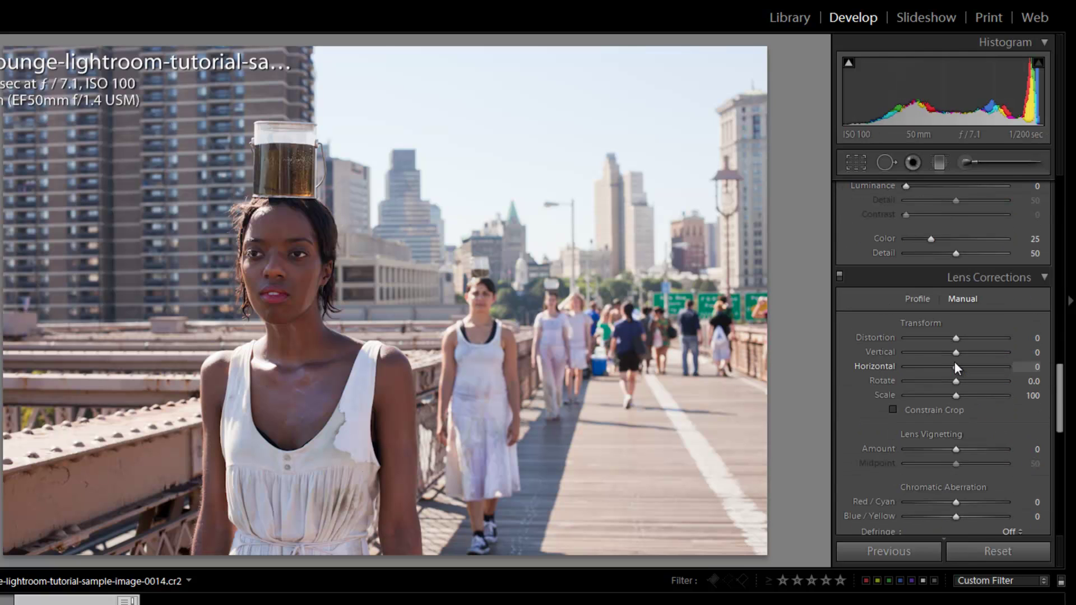
scroll(943, 389, down, 4)
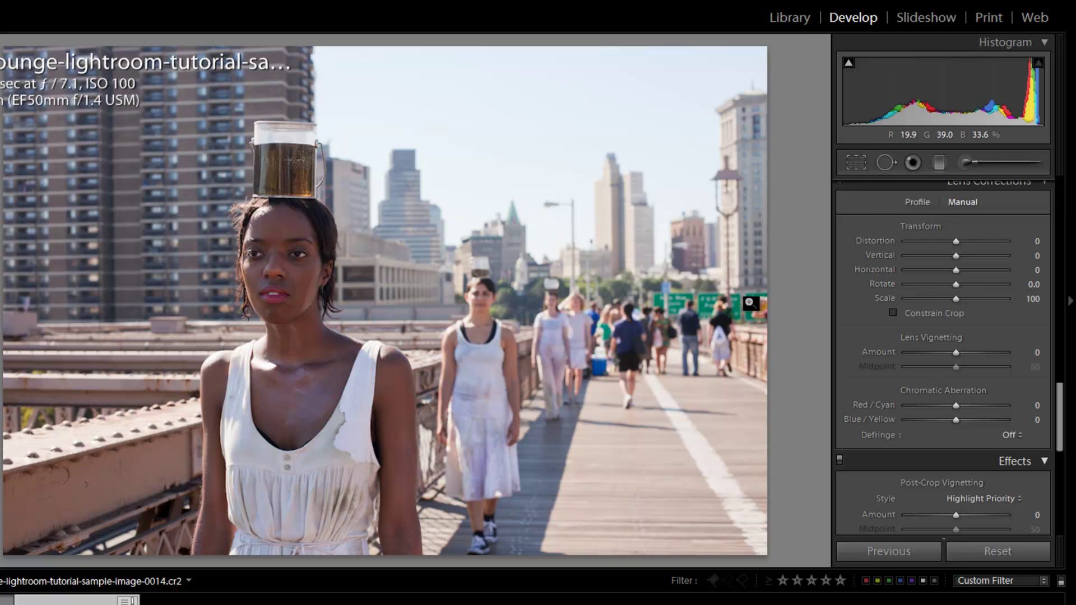
drag(956, 352, 940, 354)
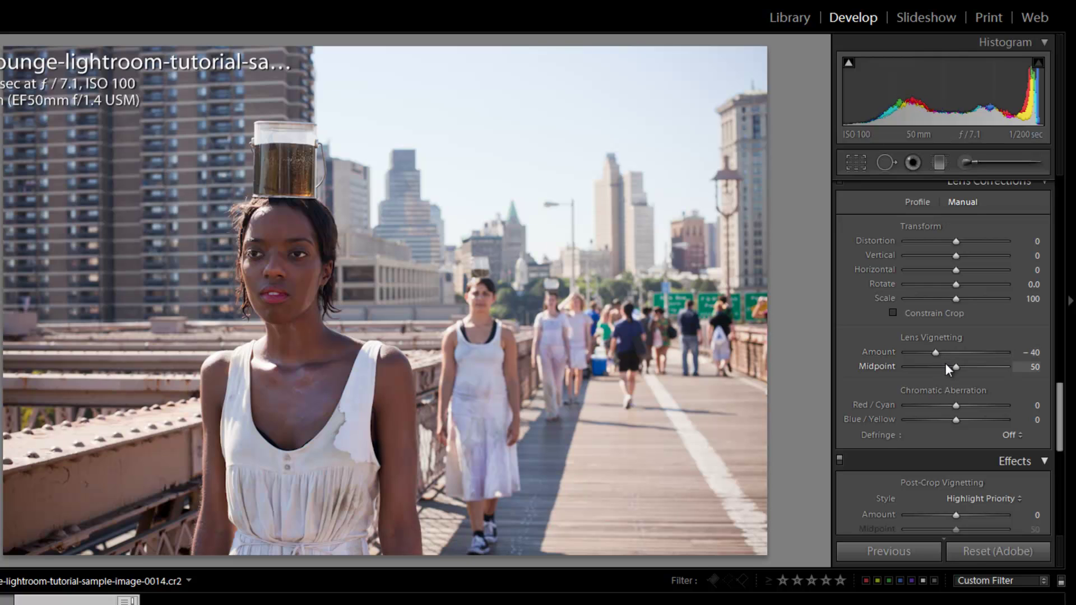
key(shift+Down)
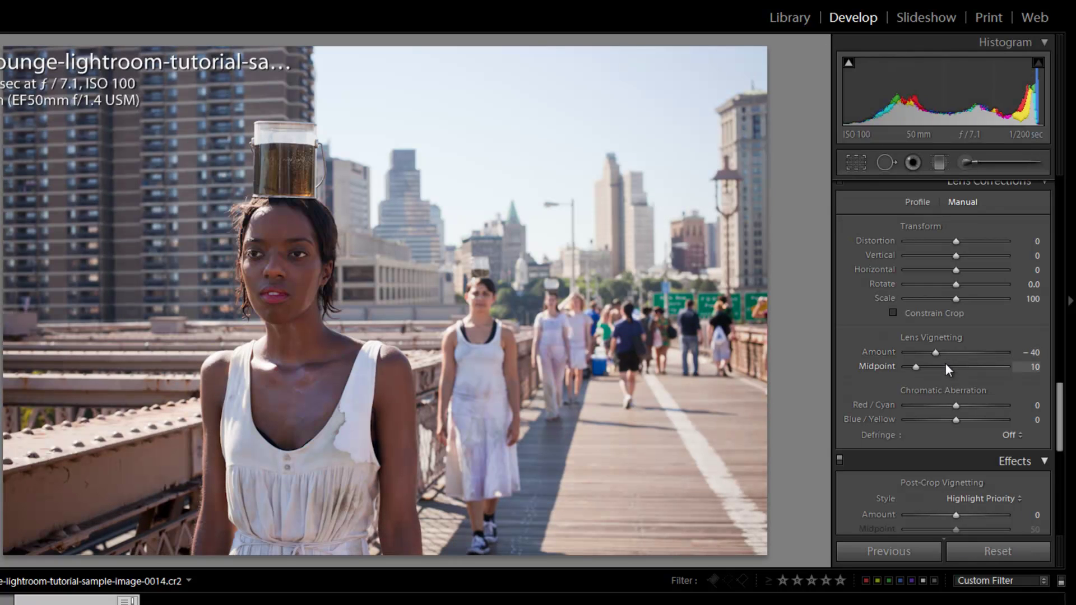
- Raise the bridge photo's Vibrance to +20
scroll(946, 363, down, 5)
scroll(932, 364, up, 1)
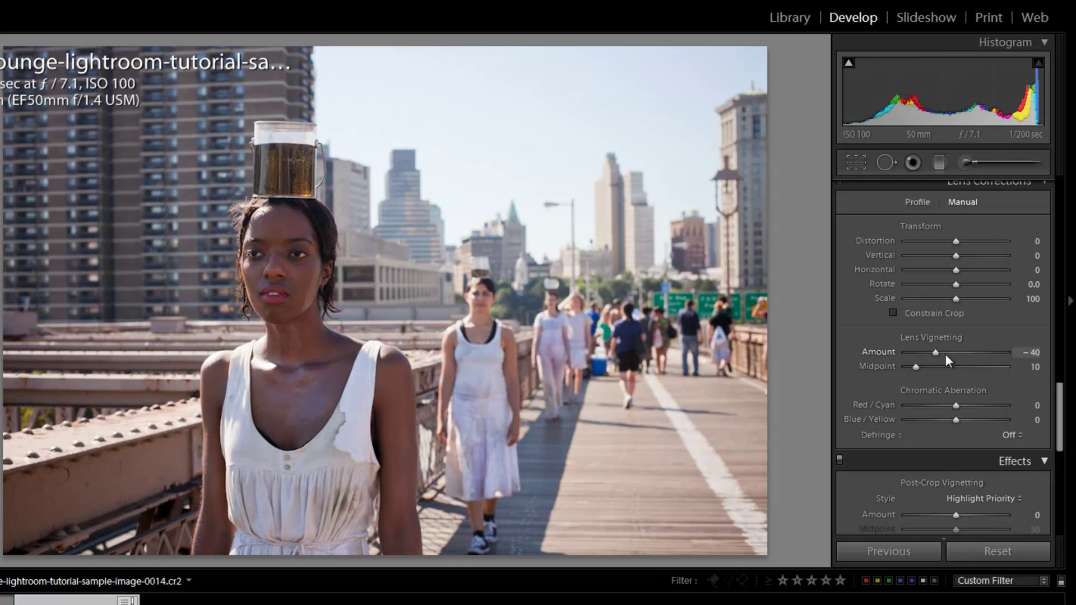
scroll(940, 316, up, 15)
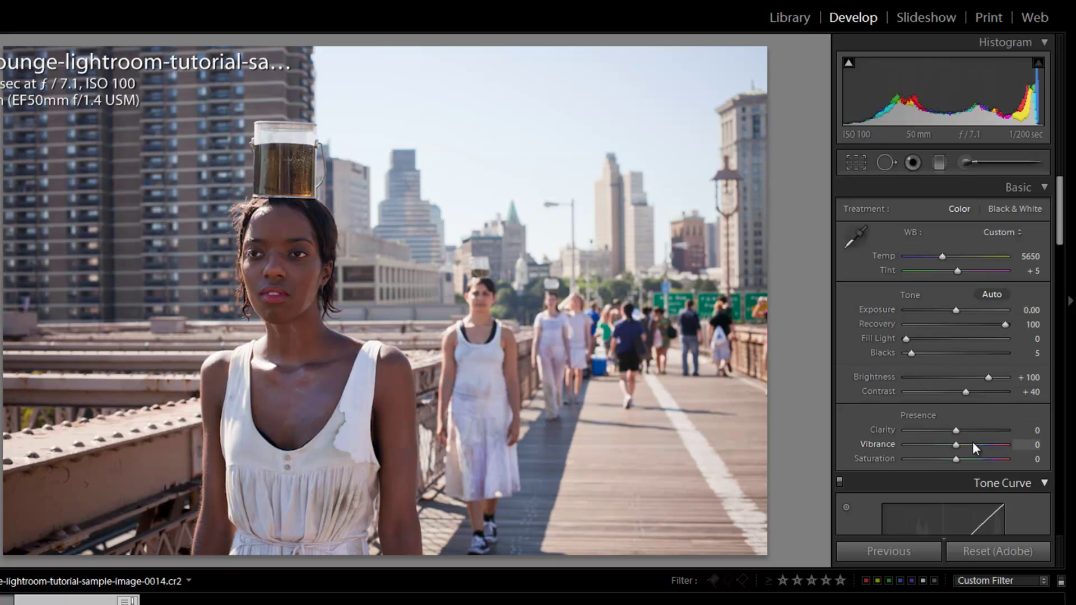
scroll(974, 446, up, 4)
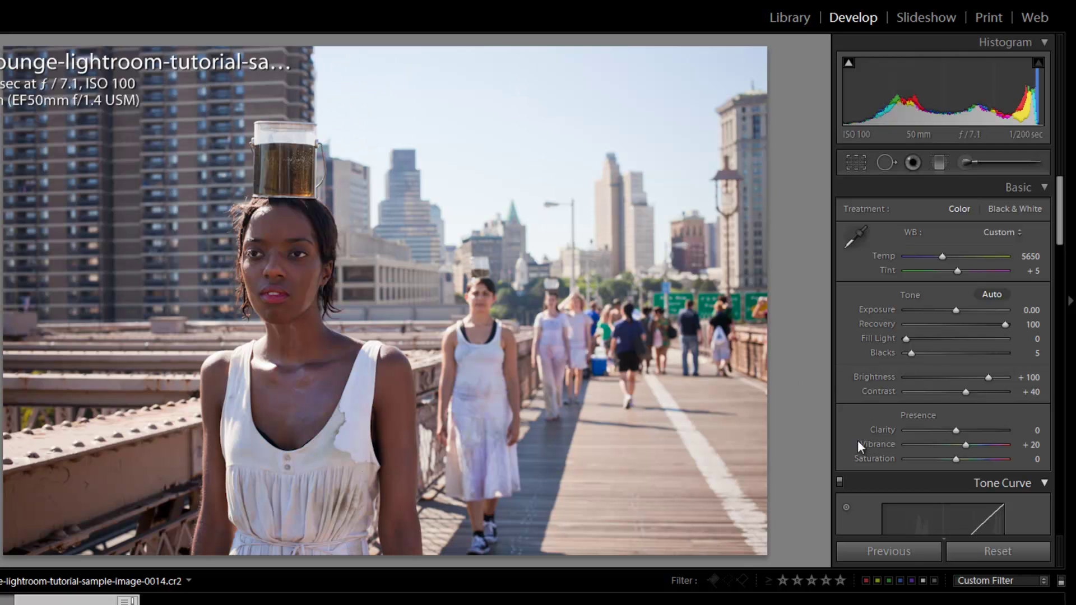
- Add a diagonal Basic Burn graduated filter from the sky's upper-right corner toward the front woman, with Exposure -0.76
click(939, 163)
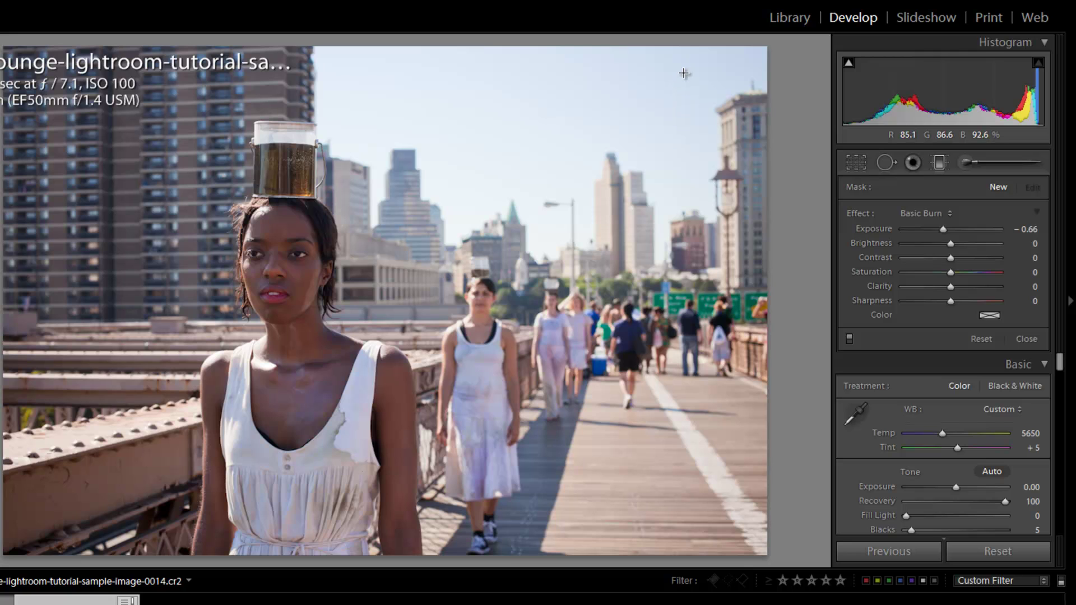
drag(684, 73, 306, 366)
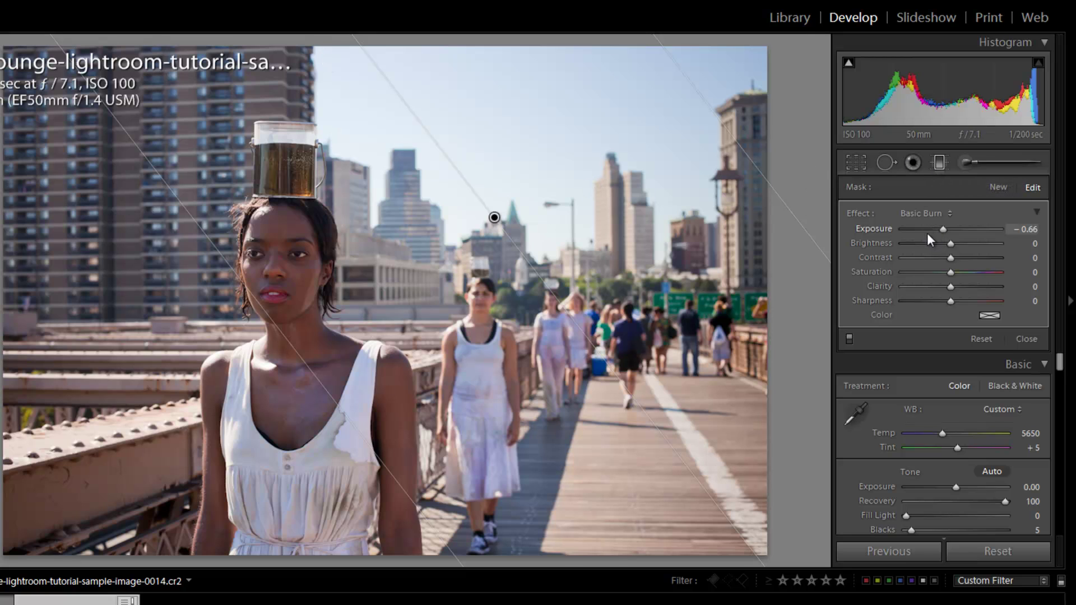
drag(941, 233, 925, 229)
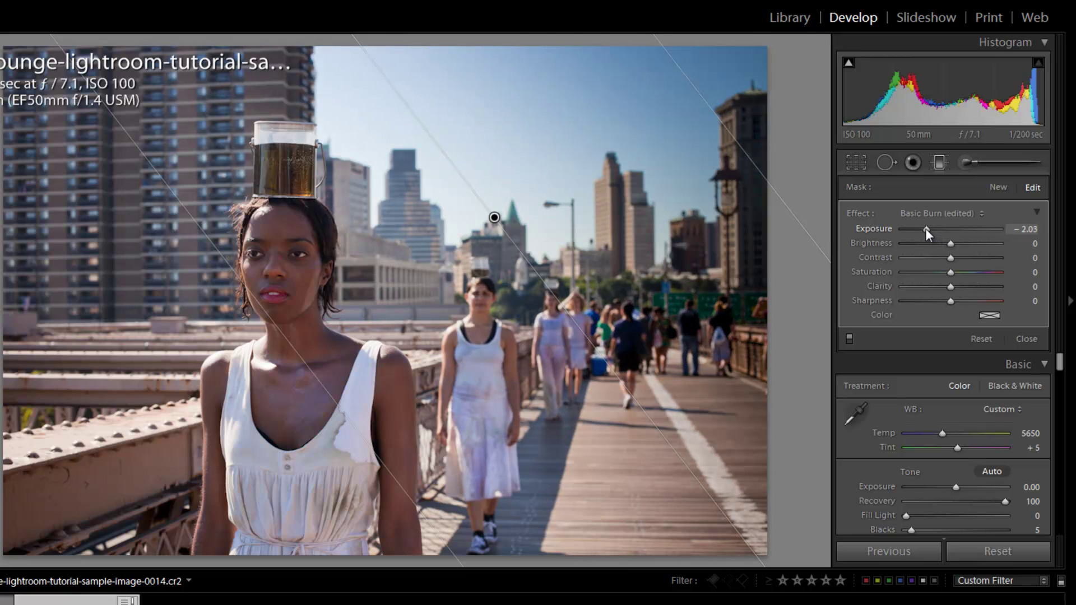
drag(935, 230, 941, 231)
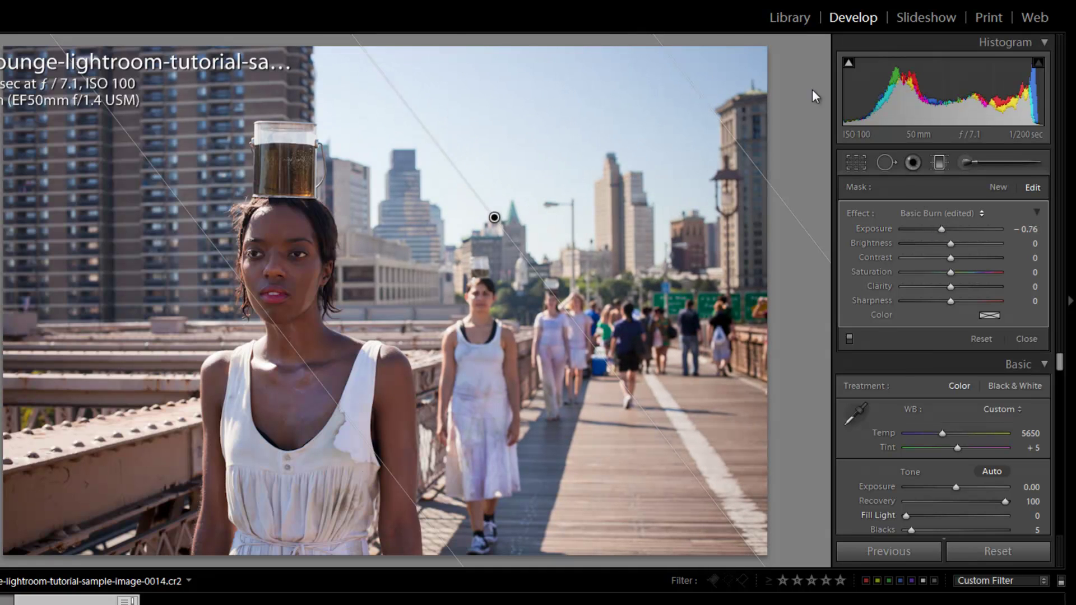
click(938, 163)
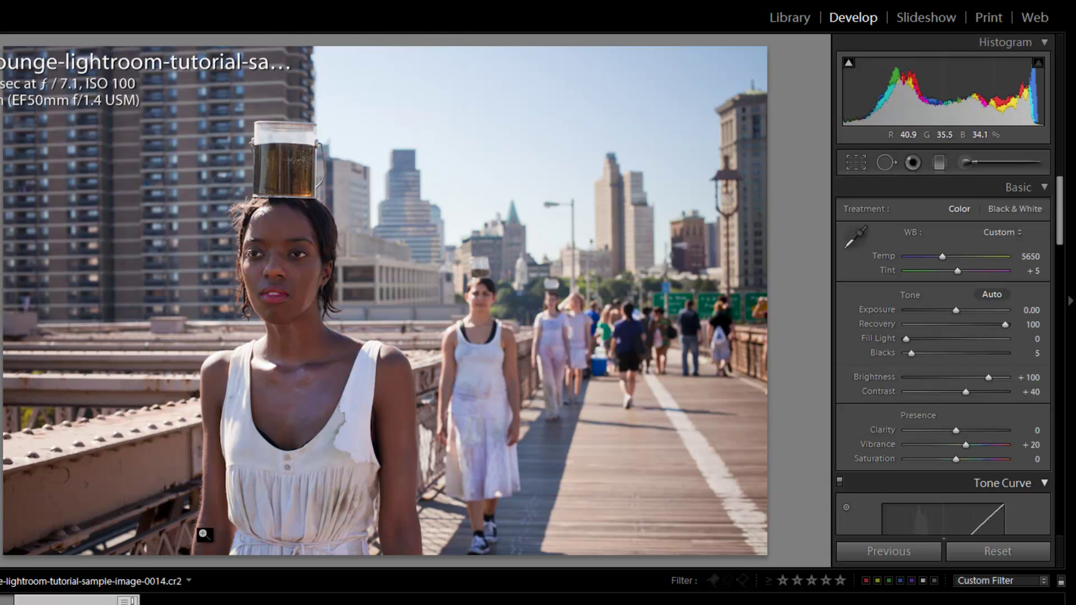
- Reselect the sky's graduated filter and slightly raise its Saturation
click(939, 163)
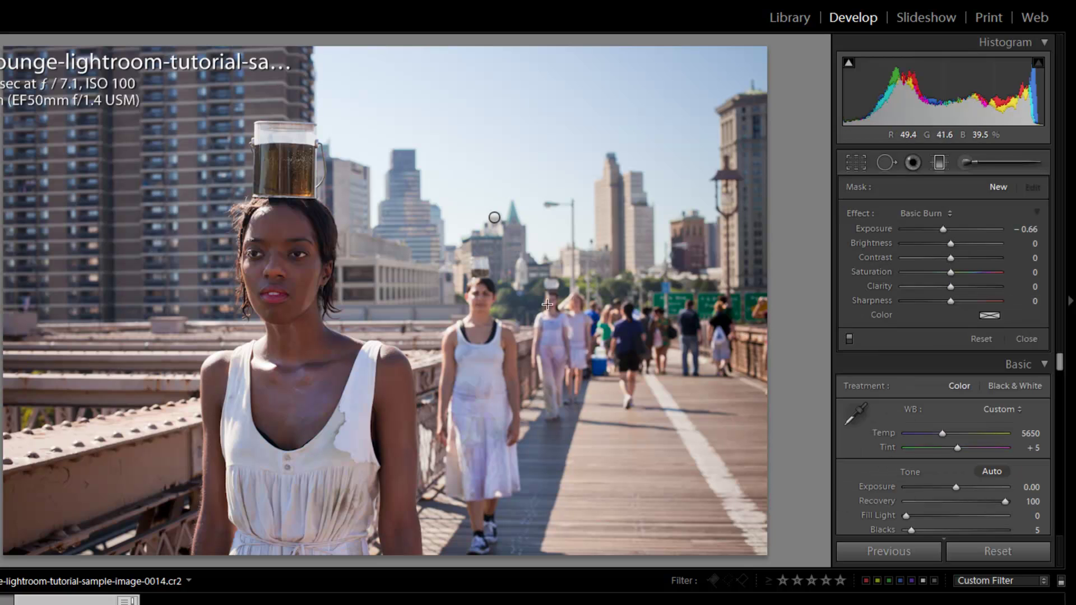
click(492, 218)
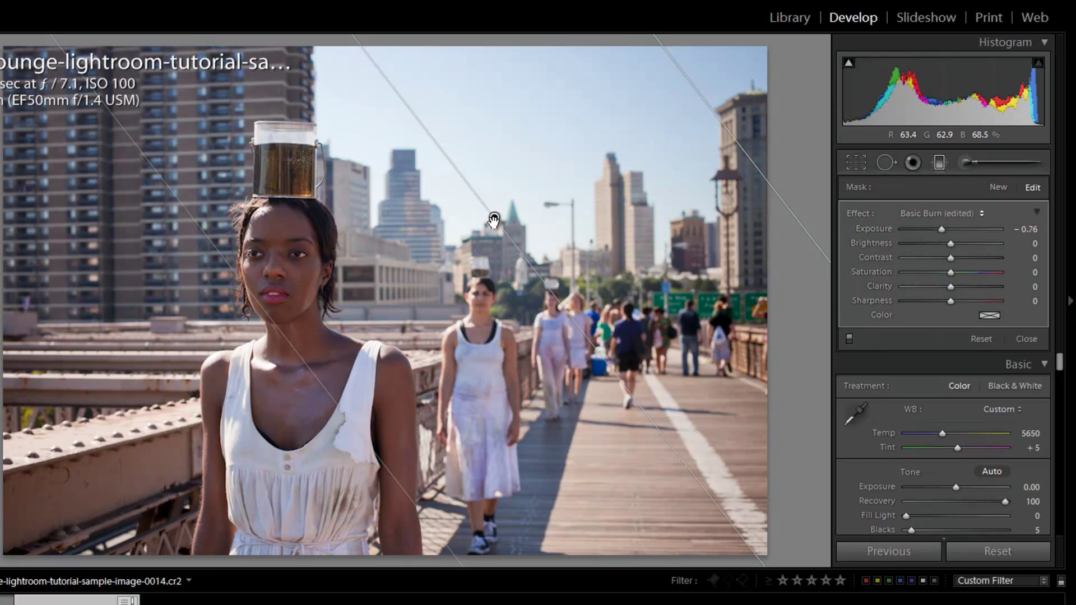
key(1)
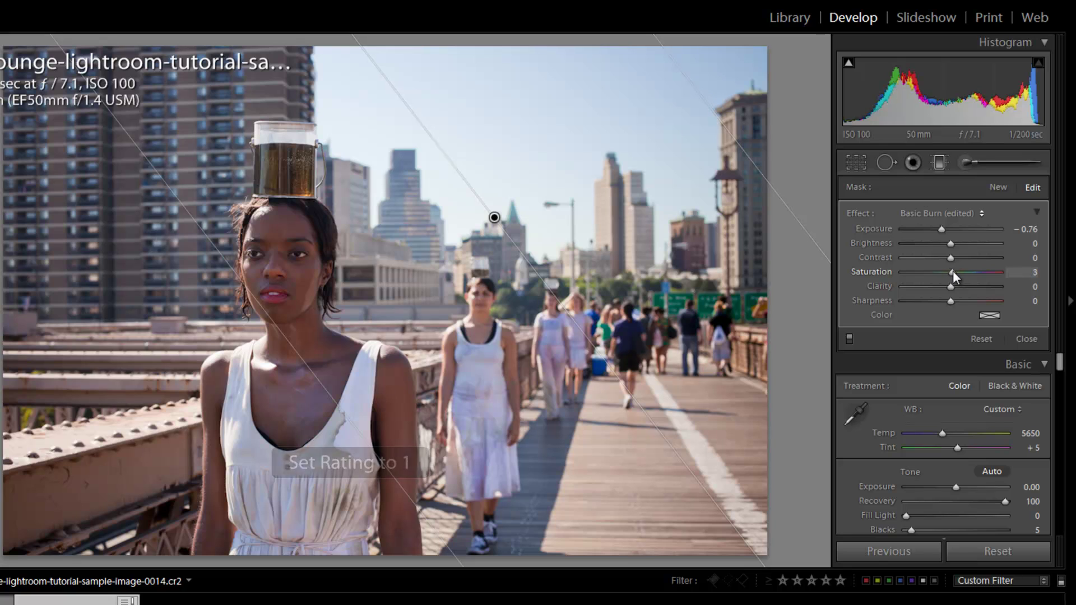
drag(956, 272, 957, 273)
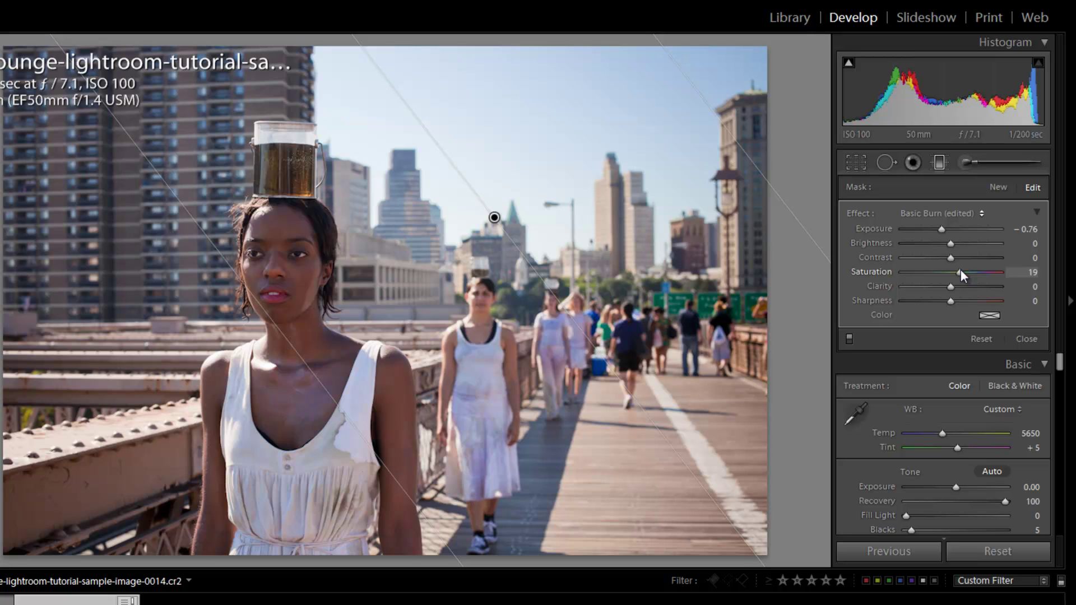
drag(960, 272, 956, 272)
click(937, 165)
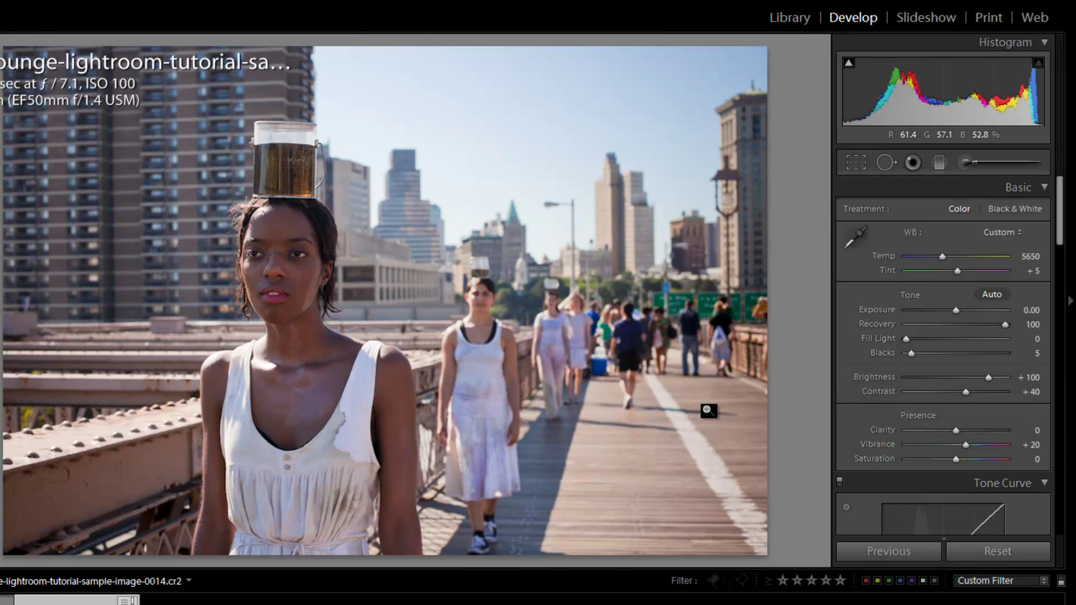
- Compare the bridge photo's before and after versions and reset its Tint to 0
key(backslash)
key(backslash)
double_click(969, 273)
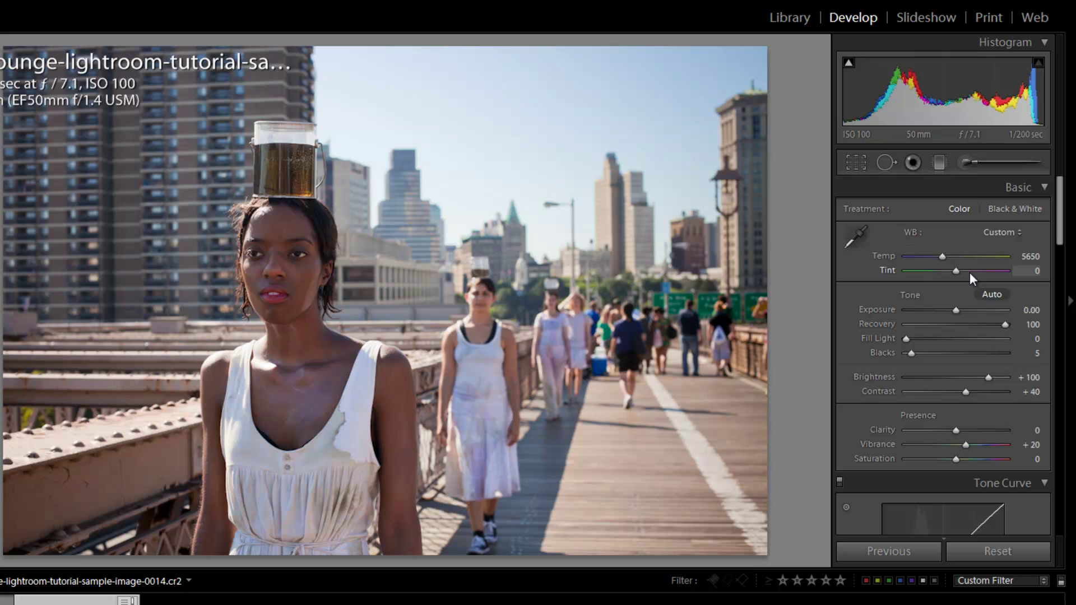
- Set the bridge photo's white balance Temp to 5600
key(shift)
key(shift)
key(shift+Down)
key(Up)
key(Up)
key(Up)
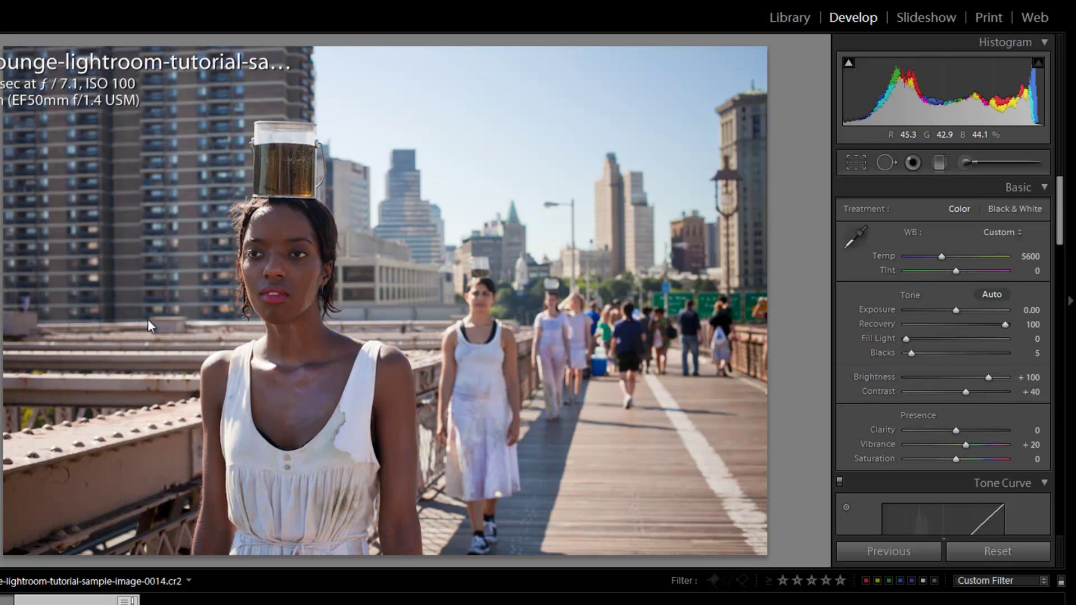
- Increase the bridge photo's Sharpening Amount and adjust the sharpening Detail, using the front woman's face as the close-up reference
scroll(310, 271, down, 1)
click(310, 270)
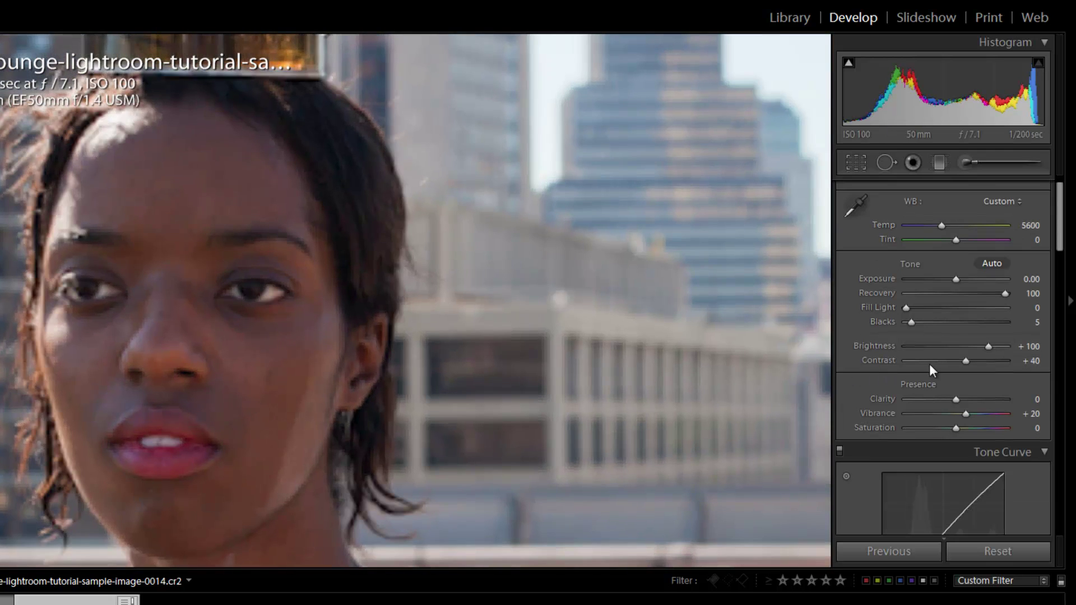
scroll(943, 305, down, 8)
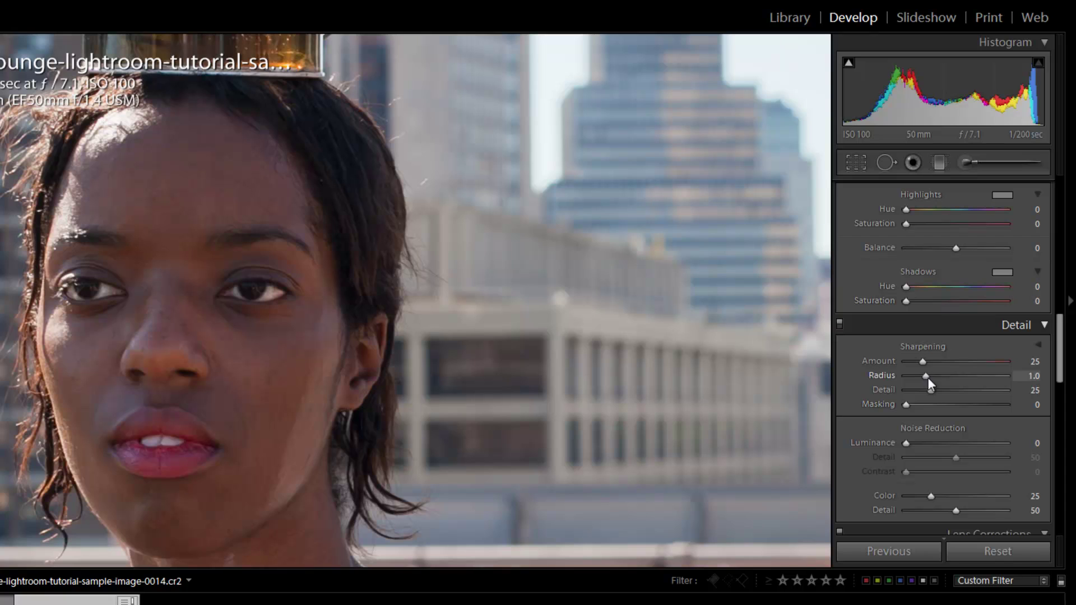
mouse_move(925, 362)
mouse_down()
mouse_move(944, 359)
mouse_move(947, 376)
mouse_move(944, 364)
mouse_up()
click(941, 389)
key(Down)
key(Down)
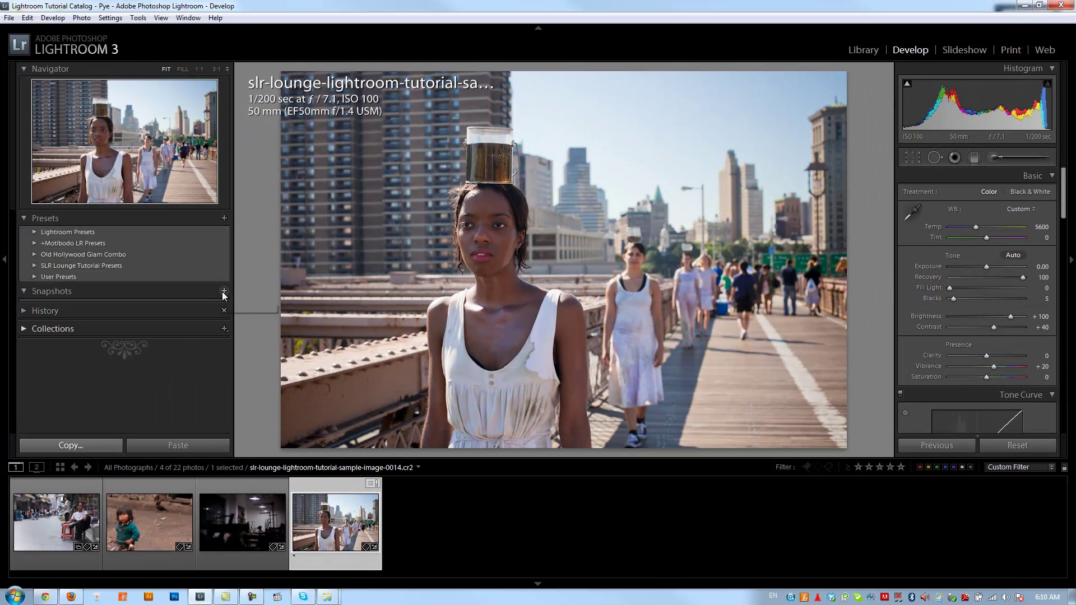
- Create a snapshot of the bridge photo's current settings named Color Corrected
click(223, 291)
text(Color)
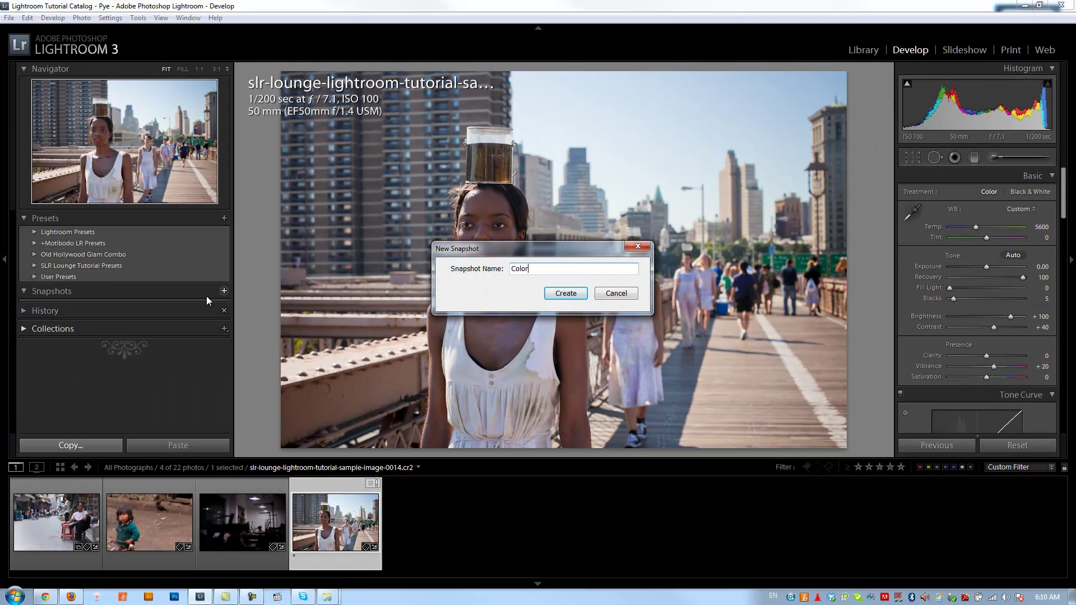
text( Corrected)
click(562, 293)
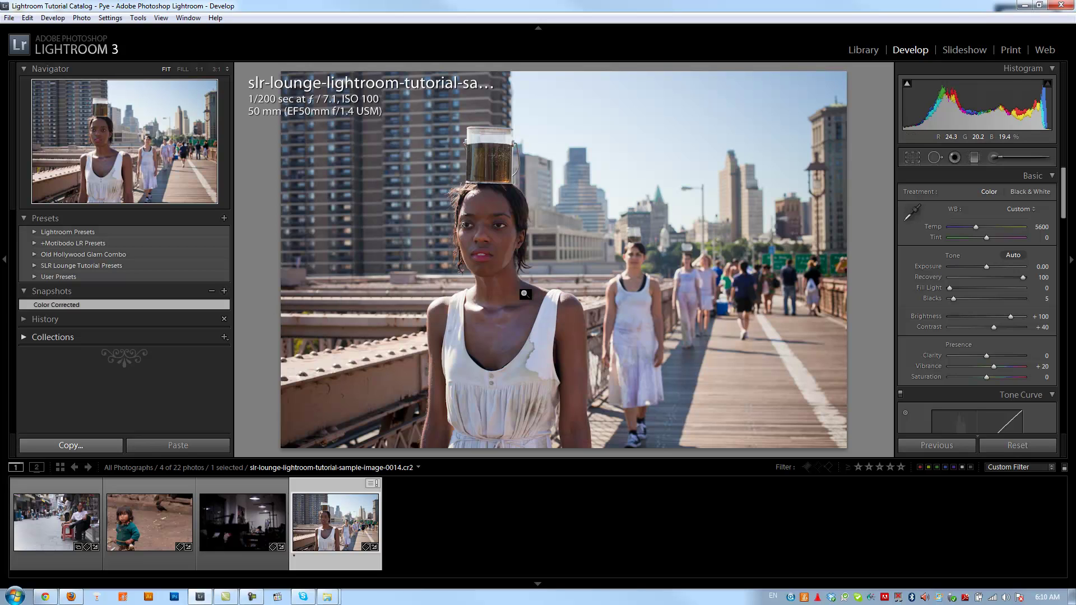